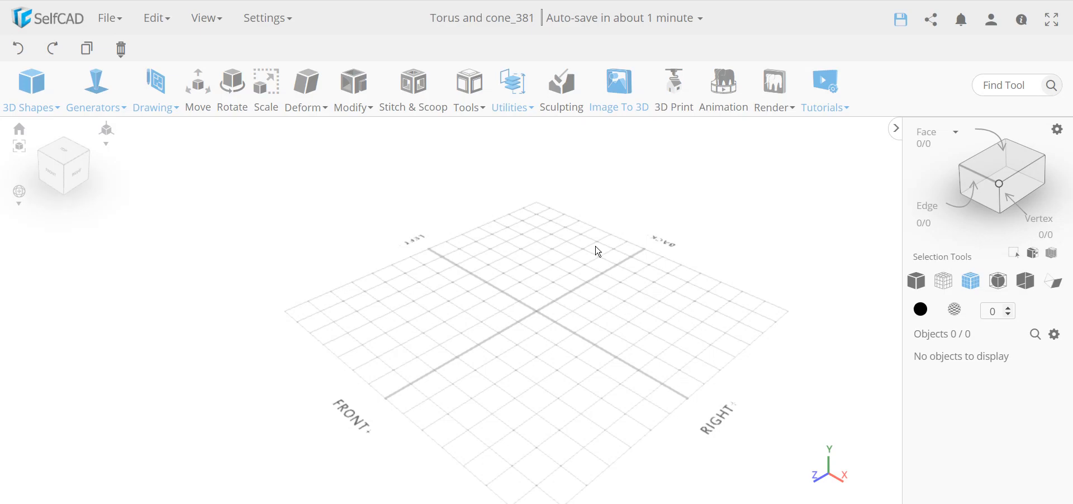
- Draw several freehand brush strokes across the Bottom / Top plane in top view and finalize them as a 3D drawing
{"action": "left_click", "coordinate": [65, 157]}
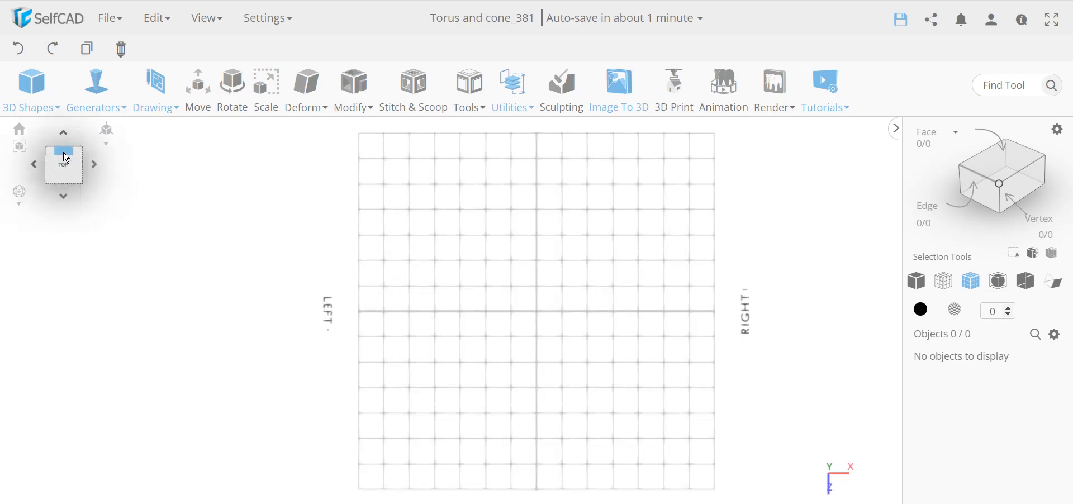
{"action": "left_click", "coordinate": [167, 106]}
{"action": "left_click", "coordinate": [170, 134]}
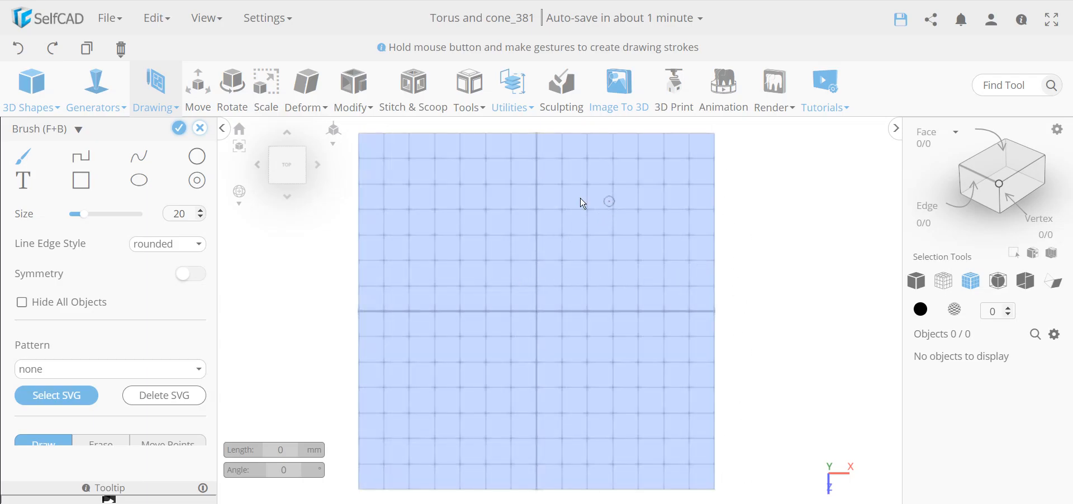
{"action": "mouse_move", "coordinate": [450, 178]}
{"action": "left_mouse_down"}
{"action": "mouse_move", "coordinate": [684, 175]}
{"action": "mouse_move", "coordinate": [679, 451]}
{"action": "left_mouse_up"}
{"action": "scroll", "coordinate": [72, 304], "scroll_direction": "down", "scroll_amount": 2}
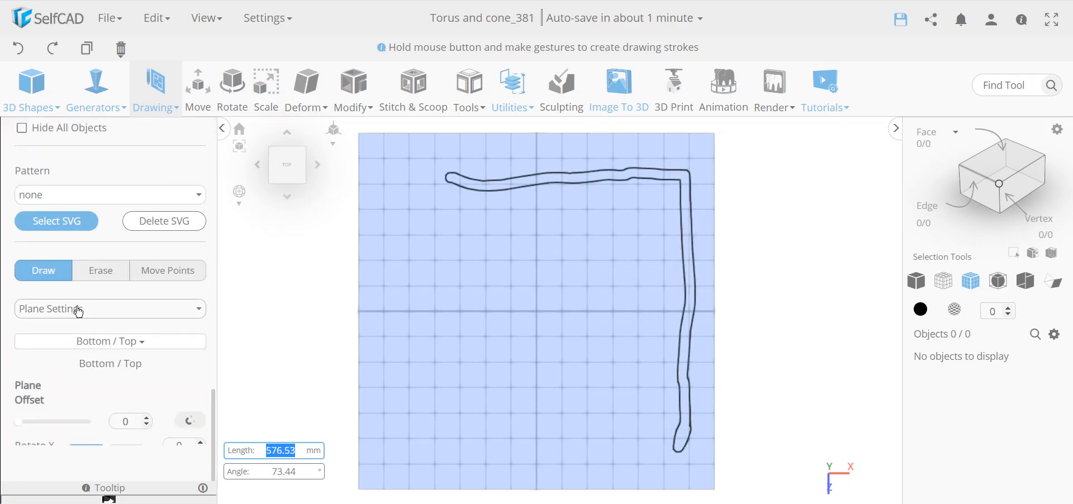
{"action": "scroll", "coordinate": [54, 251], "scroll_direction": "up", "scroll_amount": 2}
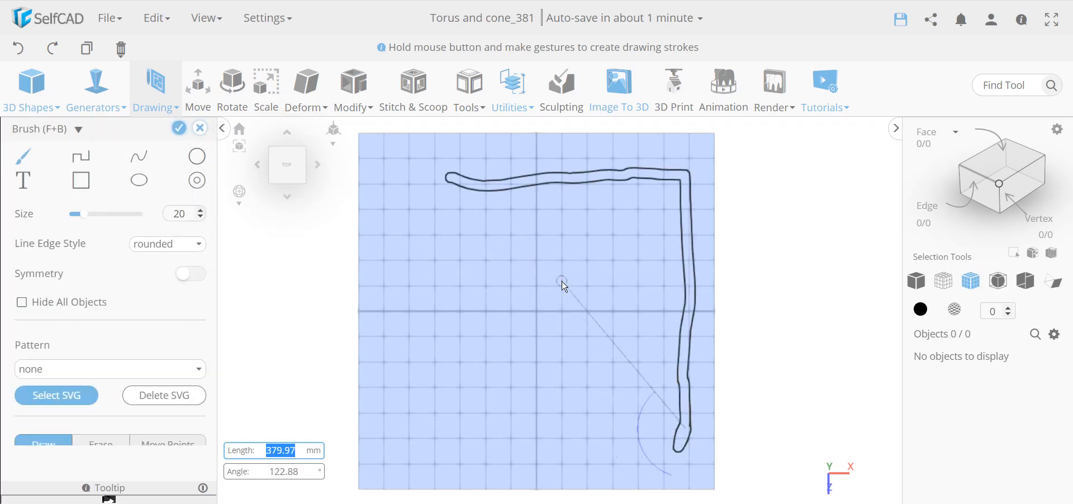
{"action": "mouse_move", "coordinate": [638, 230]}
{"action": "left_mouse_down"}
{"action": "mouse_move", "coordinate": [460, 391]}
{"action": "mouse_move", "coordinate": [567, 271]}
{"action": "mouse_move", "coordinate": [650, 373]}
{"action": "mouse_move", "coordinate": [620, 263]}
{"action": "mouse_move", "coordinate": [472, 396]}
{"action": "left_mouse_up"}
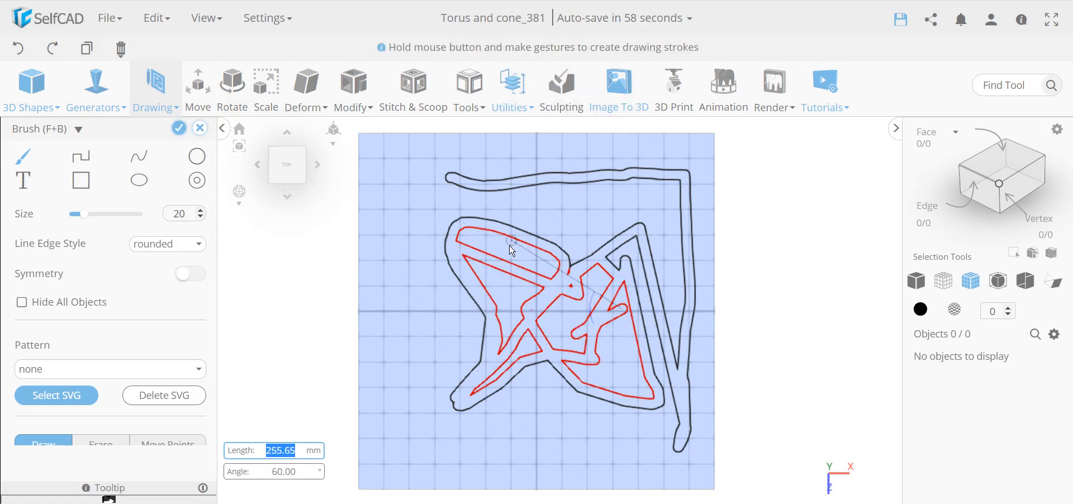
{"action": "mouse_move", "coordinate": [146, 81]}
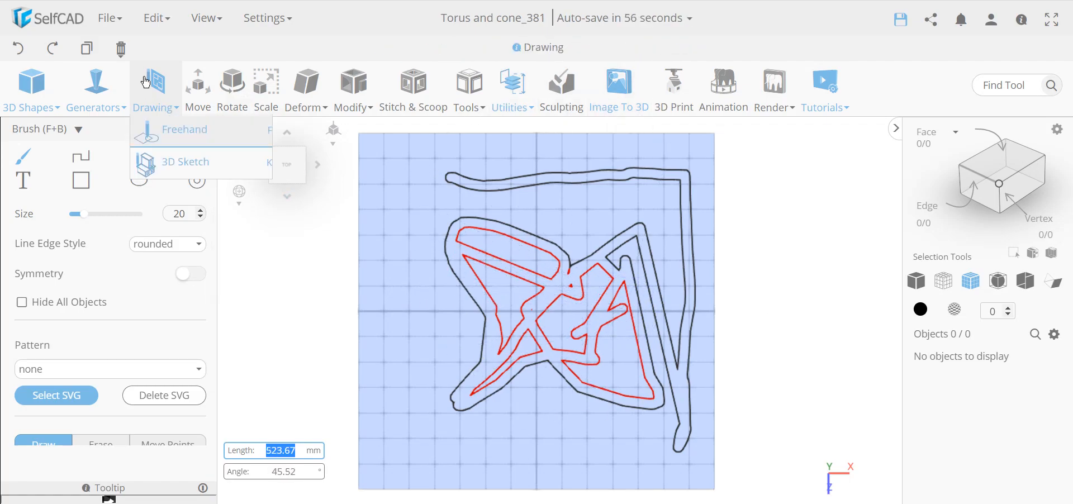
{"action": "left_click", "coordinate": [170, 141]}
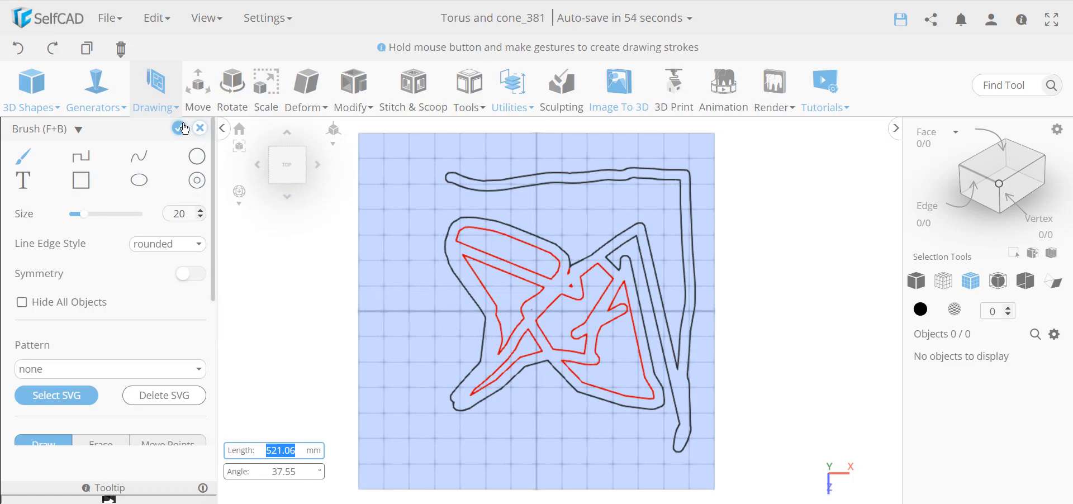
{"action": "left_click", "coordinate": [180, 129]}
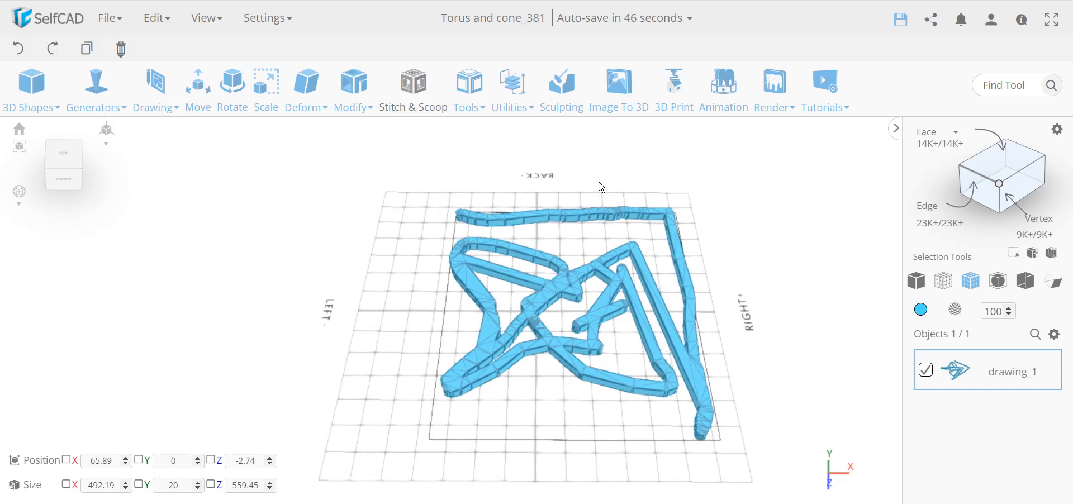
- Delete the freehand drawing and return the empty workspace to an angled 3D view
{"action": "right_click_drag", "start_coordinate": [450, 301], "coordinate": [363, 191]}
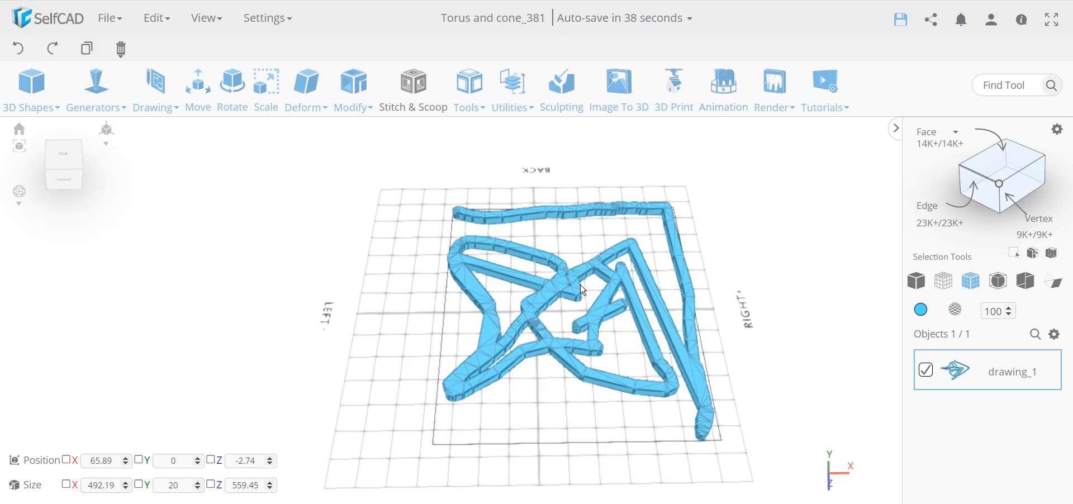
{"action": "key", "text": "Delete"}
{"action": "key", "text": "Return"}
{"action": "left_click_drag", "start_coordinate": [575, 299], "coordinate": [563, 300]}
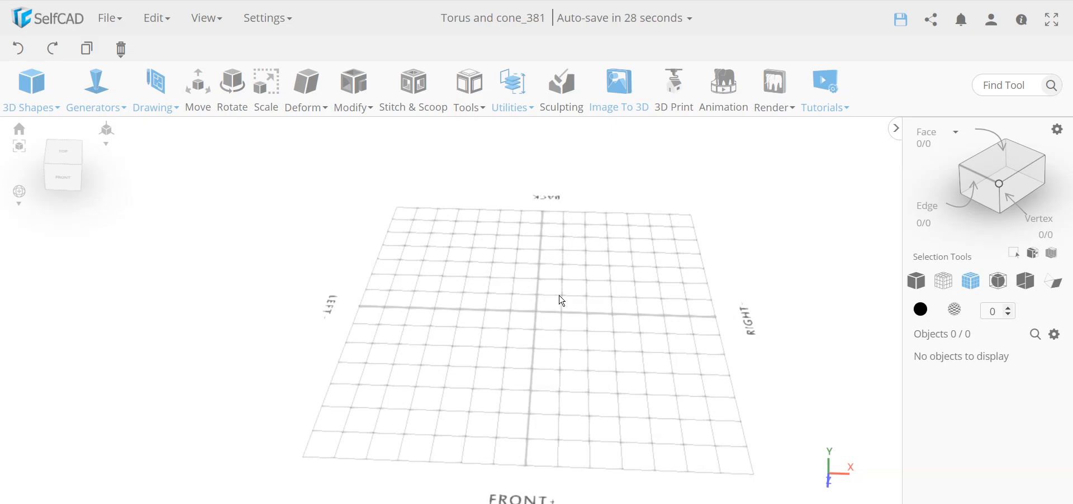
{"action": "left_click_drag", "start_coordinate": [563, 311], "coordinate": [439, 307]}
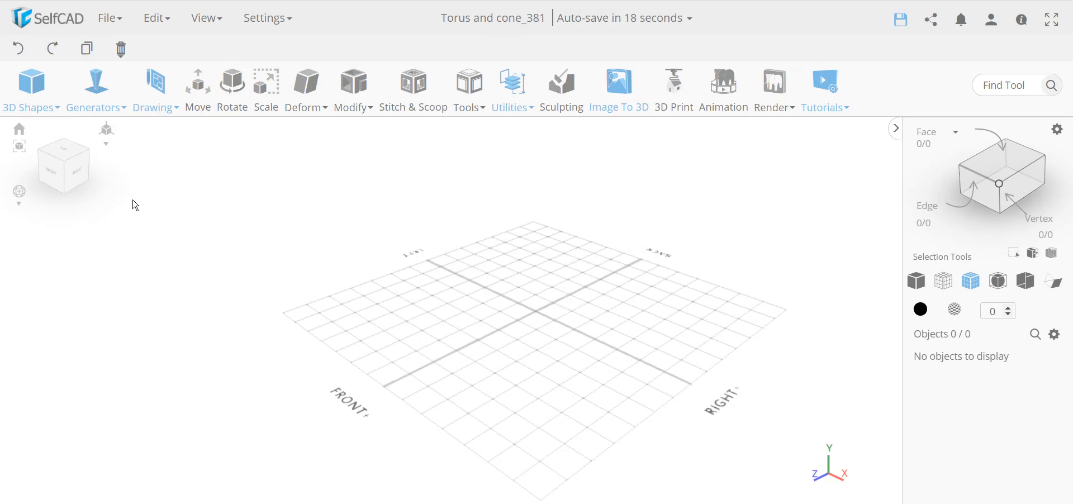
- Place a 100 mm cube on the grid near the workspace centre, at about X 10, Z -16
{"action": "mouse_move", "coordinate": [45, 115]}
{"action": "left_click_drag", "start_coordinate": [32, 126], "coordinate": [546, 309]}
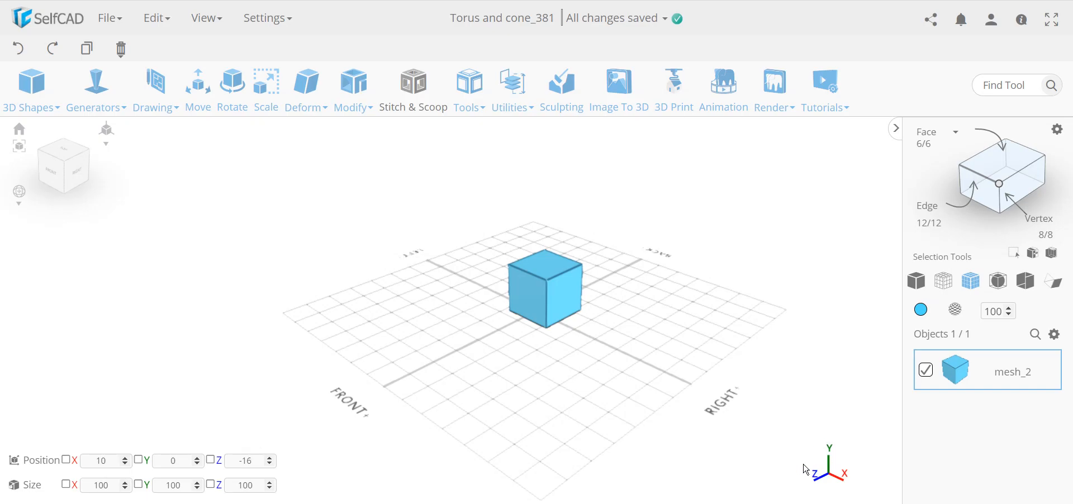
- Review the workspace settings for segment size, units, planes and axis orientation, and close them
{"action": "left_click", "coordinate": [836, 478]}
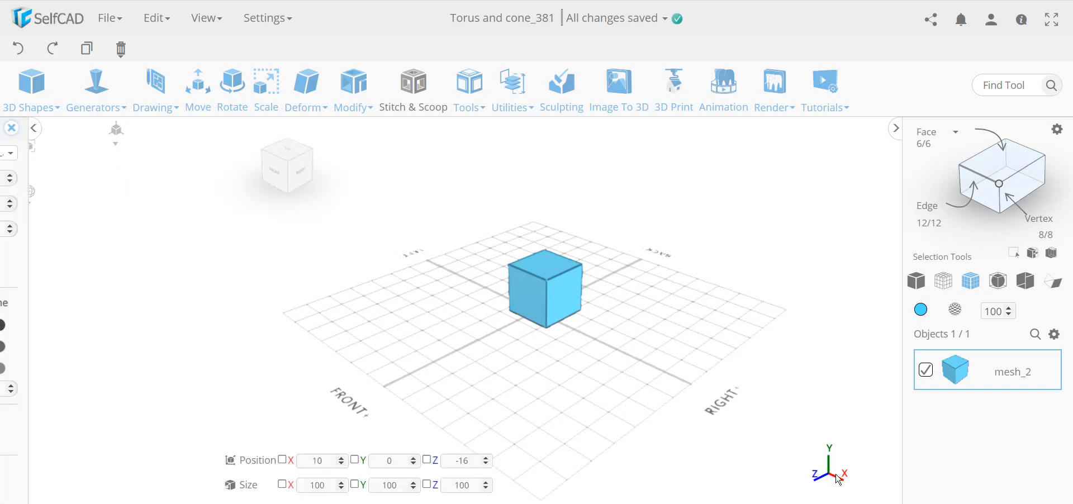
{"action": "scroll", "coordinate": [174, 448], "scroll_direction": "down", "scroll_amount": 1}
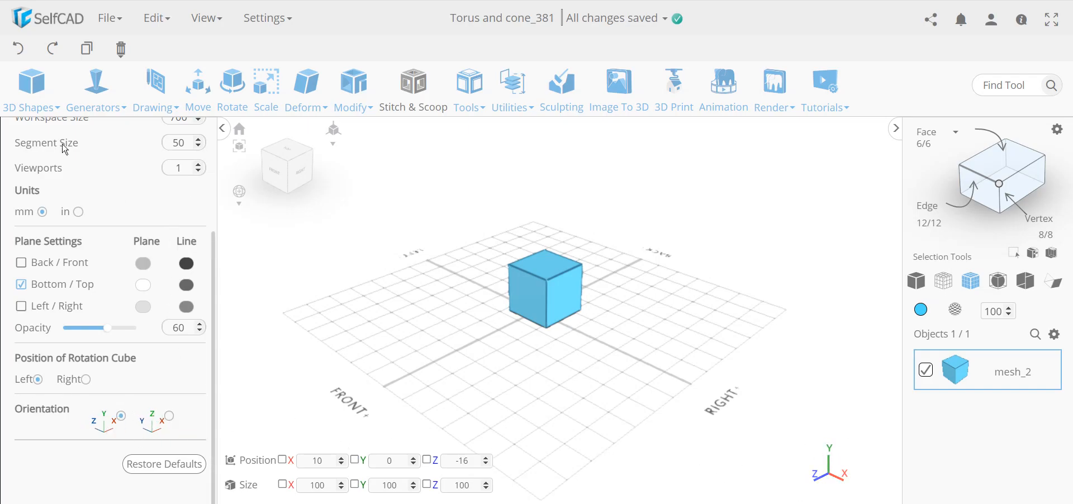
{"action": "scroll", "coordinate": [119, 193], "scroll_direction": "up", "scroll_amount": 2}
{"action": "left_click", "coordinate": [204, 132]}
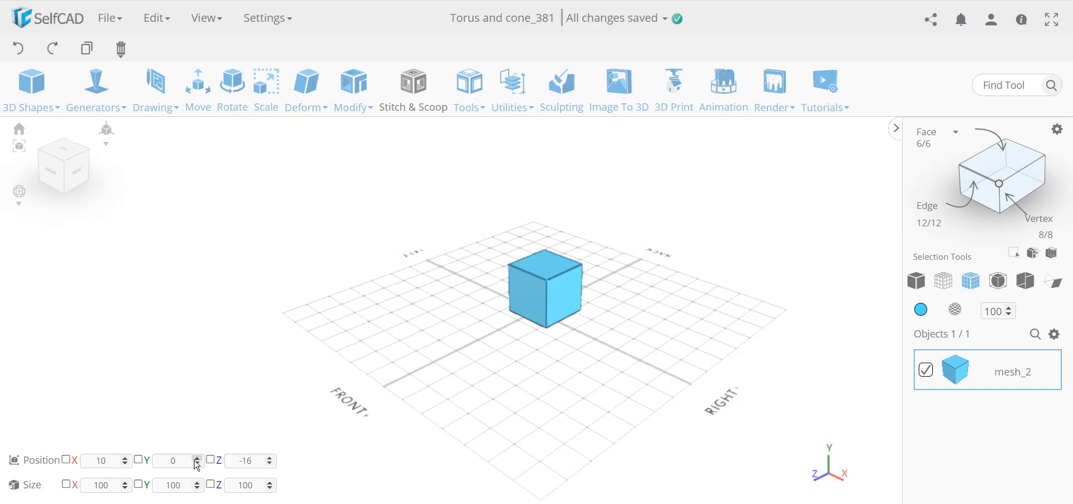
- Use Move to shift the cube along each axis to about X 40, Y 165, Z -31
{"action": "left_click", "coordinate": [197, 105]}
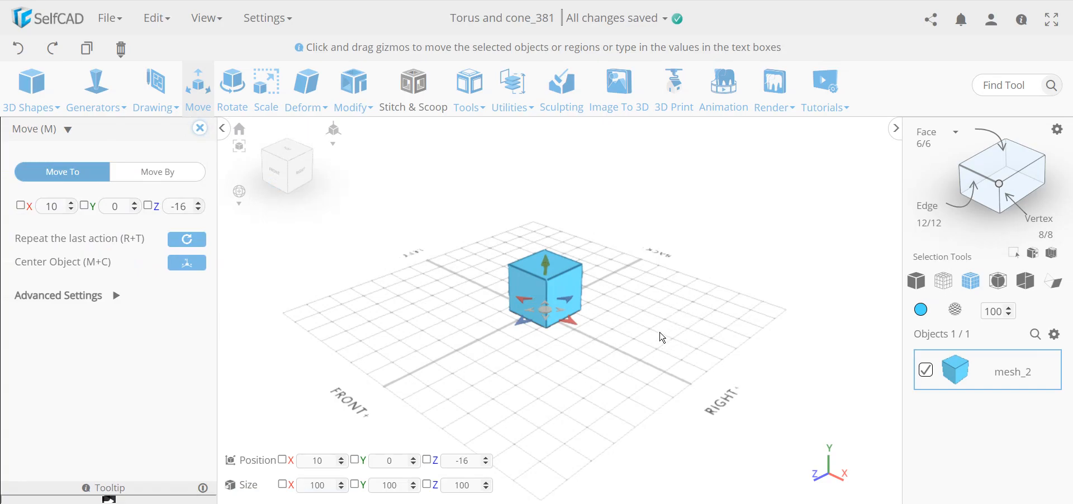
{"action": "left_click_drag", "start_coordinate": [551, 317], "coordinate": [512, 312]}
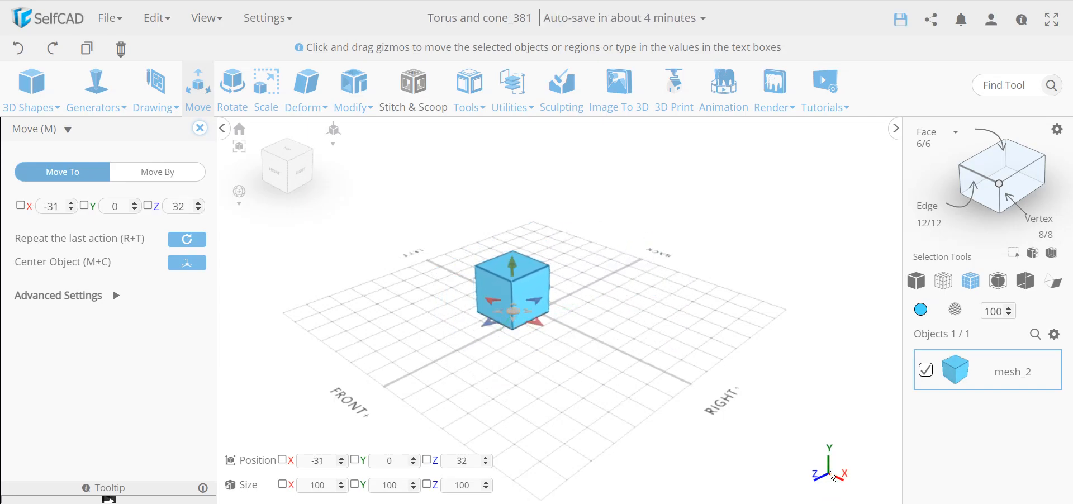
{"action": "left_click_drag", "start_coordinate": [541, 329], "coordinate": [623, 429]}
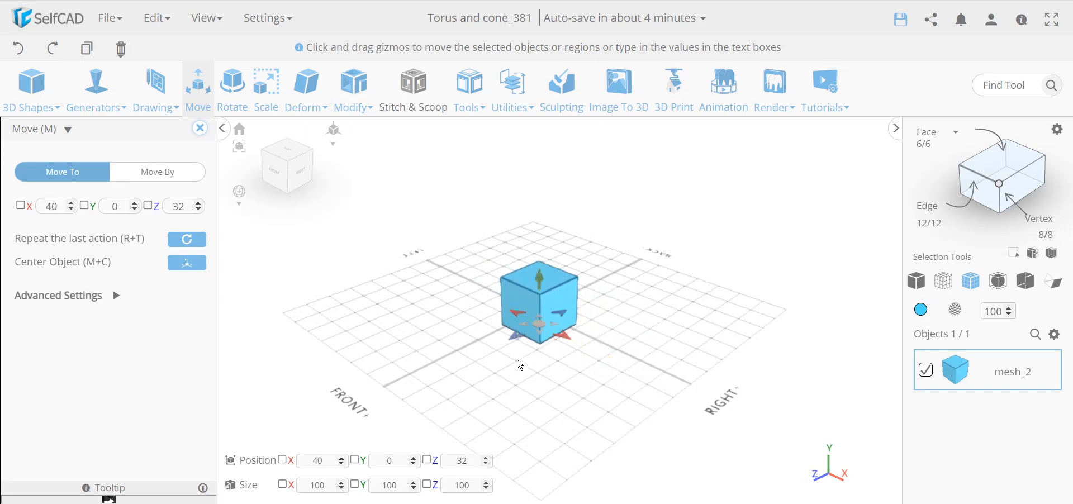
{"action": "left_click_drag", "start_coordinate": [514, 335], "coordinate": [567, 346]}
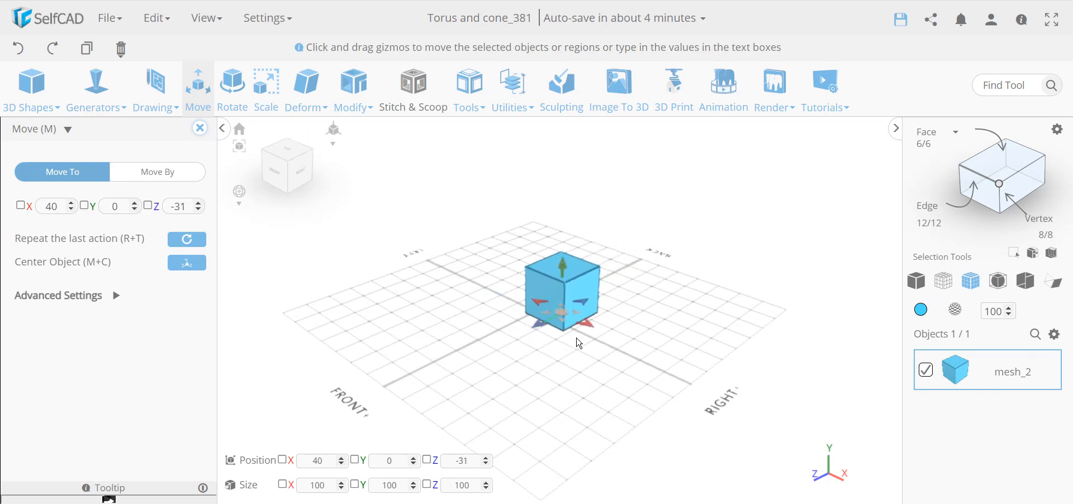
{"action": "left_click_drag", "start_coordinate": [564, 278], "coordinate": [570, 199]}
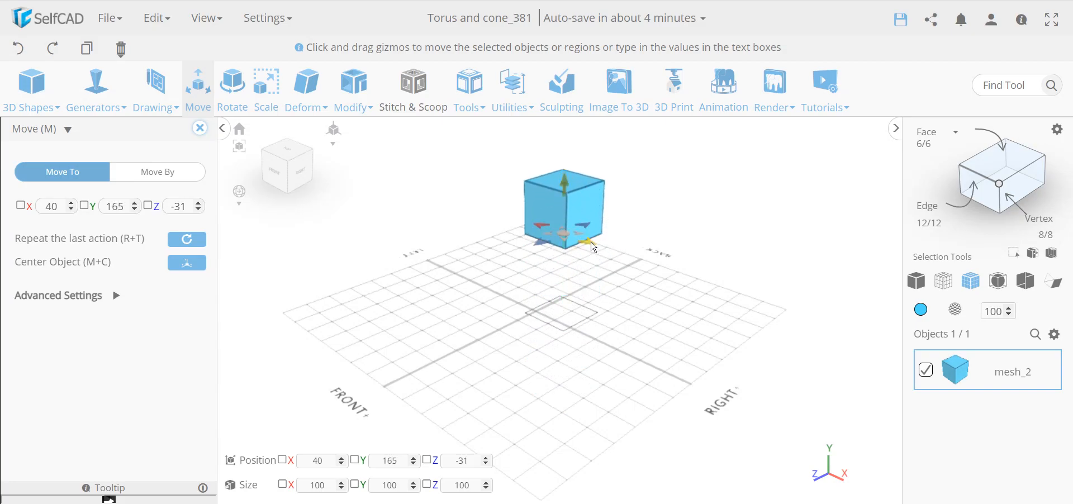
- Move the cube freely in the horizontal plane to about X 183, Z 90 and center it at the origin
{"action": "left_click_drag", "start_coordinate": [562, 307], "coordinate": [565, 329]}
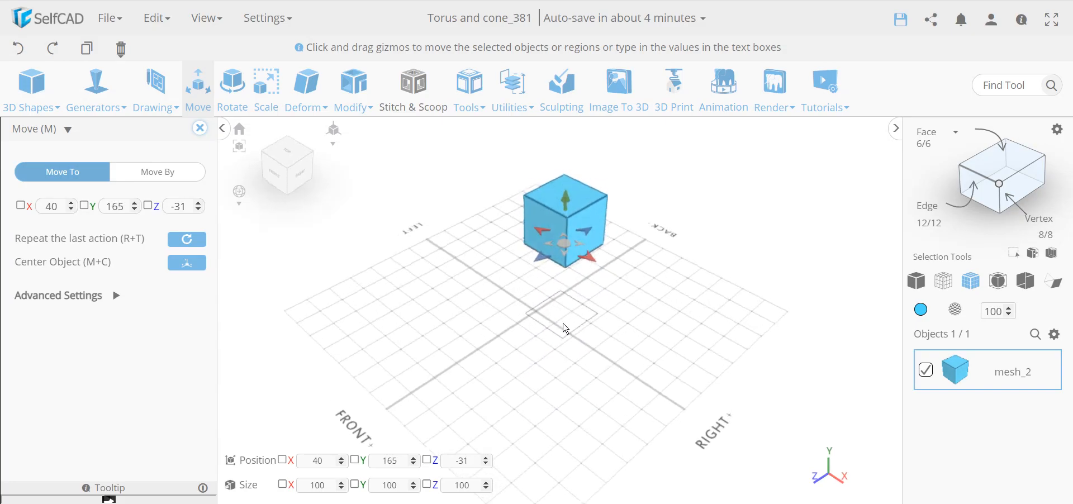
{"action": "left_click_drag", "start_coordinate": [568, 248], "coordinate": [531, 313]}
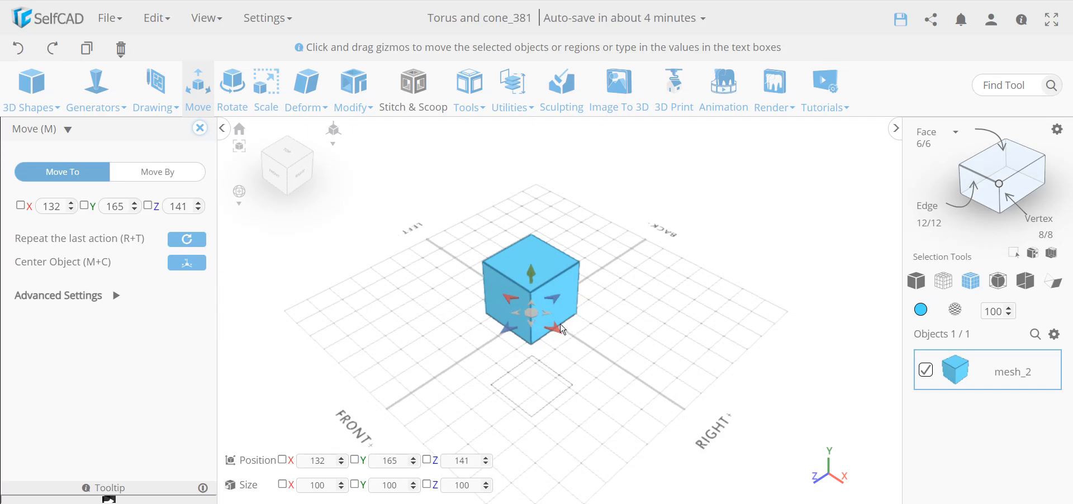
{"action": "left_click_drag", "start_coordinate": [550, 317], "coordinate": [581, 321]}
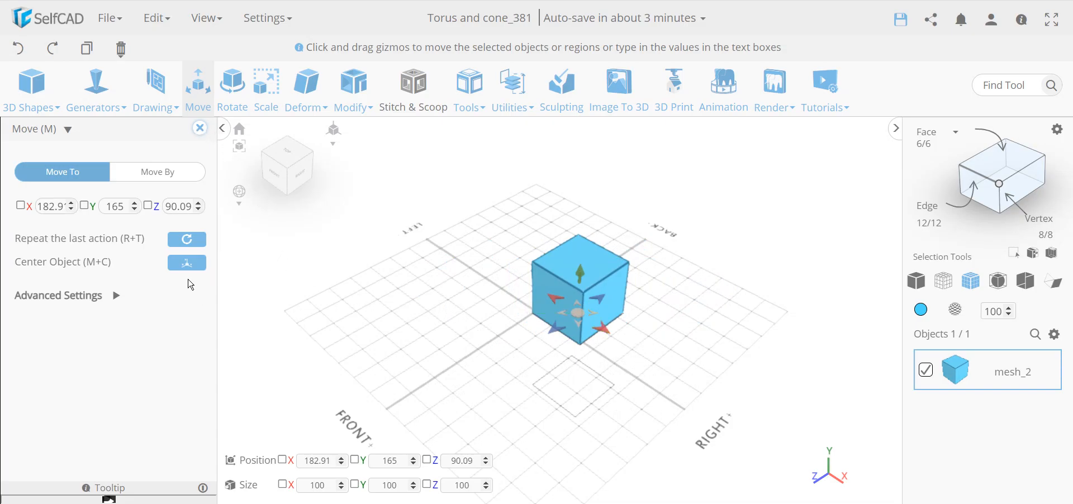
{"action": "left_click", "coordinate": [187, 263]}
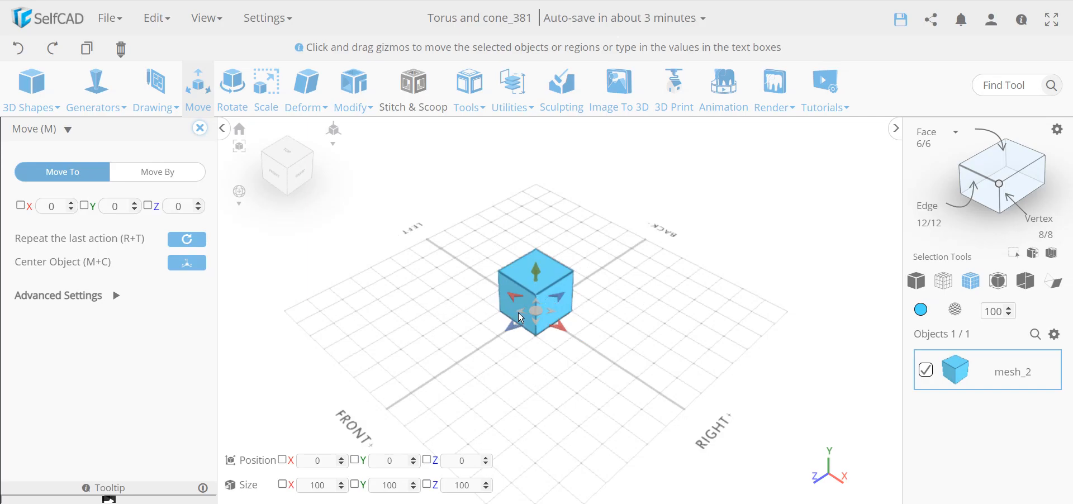
- Shift the cube in the horizontal plane to about X 11, Z 4 and center it on the workspace again
{"action": "left_click_drag", "start_coordinate": [573, 395], "coordinate": [691, 395]}
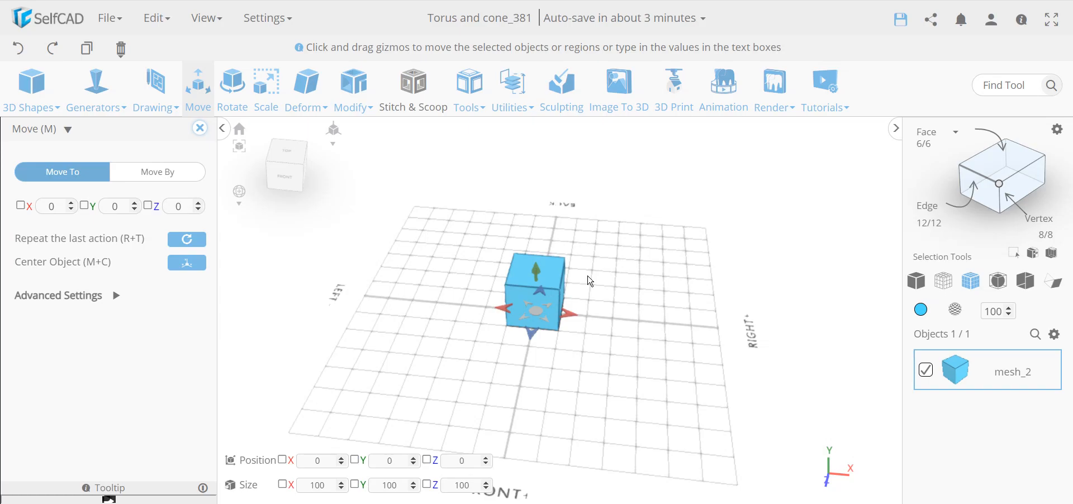
{"action": "right_click_drag", "start_coordinate": [611, 358], "coordinate": [579, 345]}
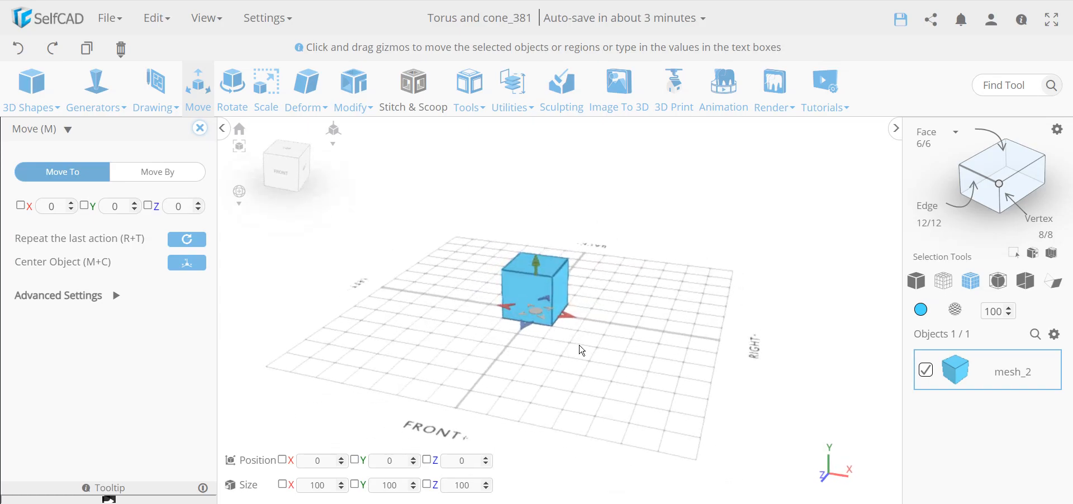
{"action": "right_click_drag", "start_coordinate": [607, 235], "coordinate": [564, 326]}
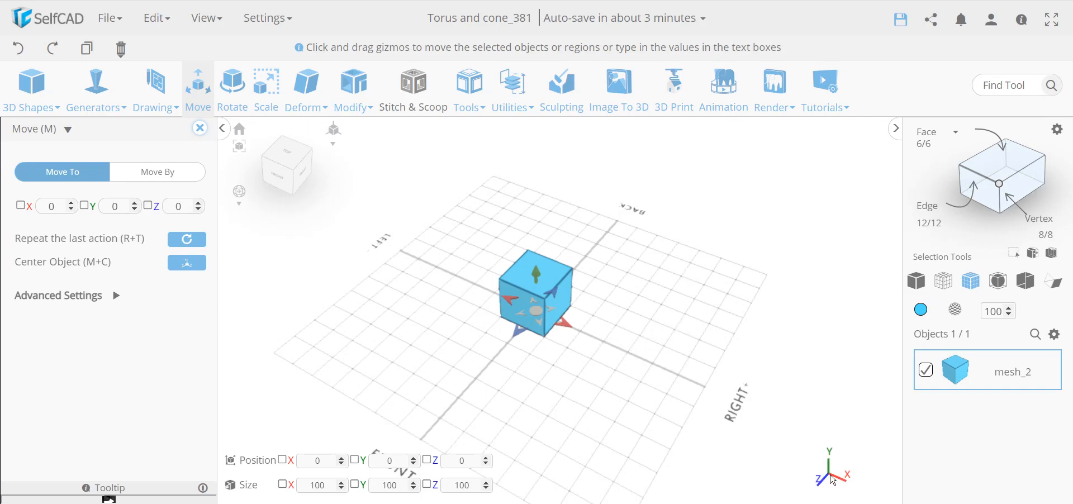
{"action": "left_click_drag", "start_coordinate": [539, 327], "coordinate": [543, 331]}
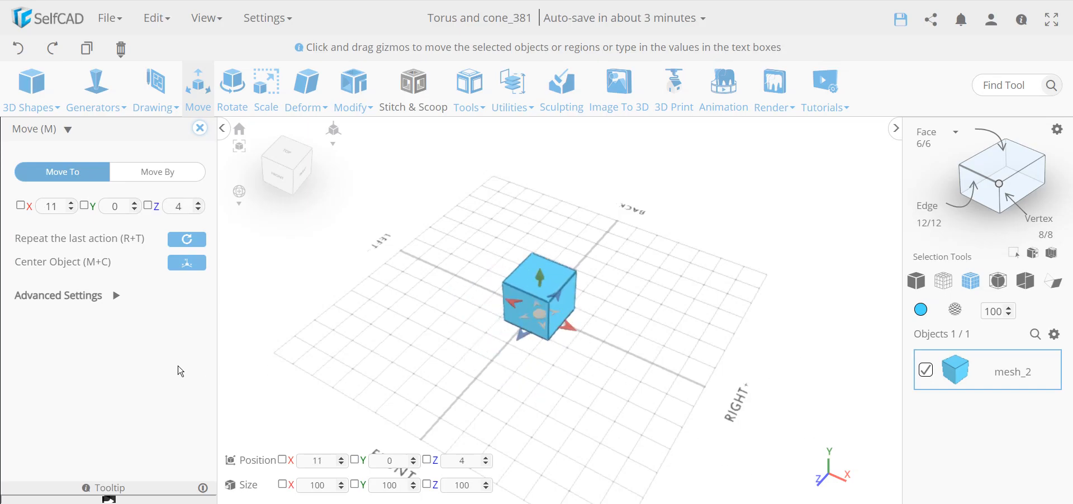
{"action": "left_click", "coordinate": [181, 265]}
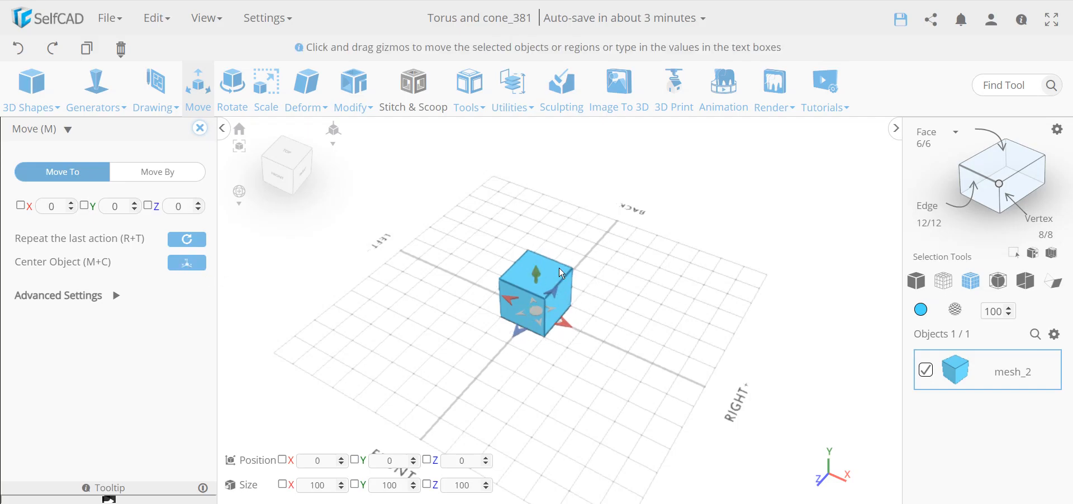
- Move the centered cube across the horizontal plane to about X 15, Z -30
{"action": "left_click_drag", "start_coordinate": [670, 330], "coordinate": [680, 304]}
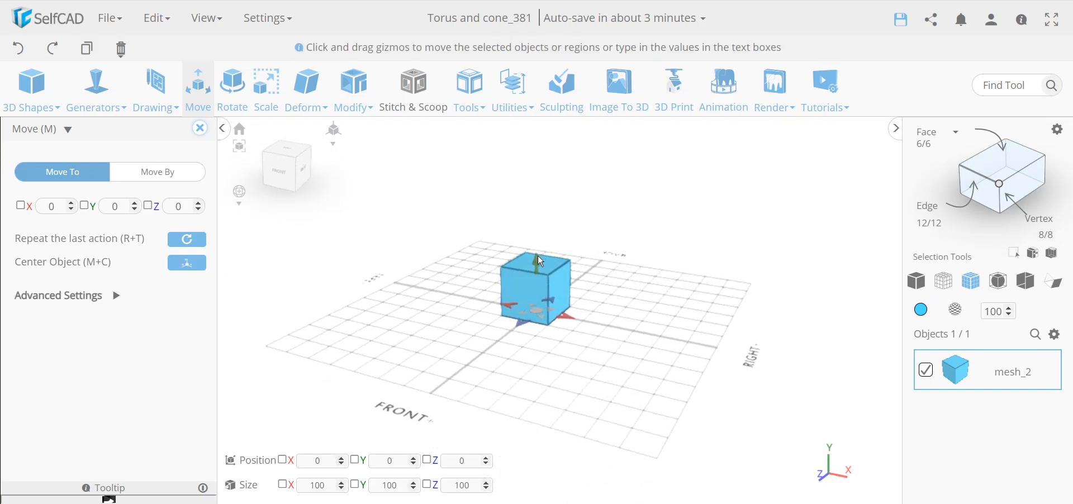
{"action": "left_click_drag", "start_coordinate": [537, 265], "coordinate": [533, 282]}
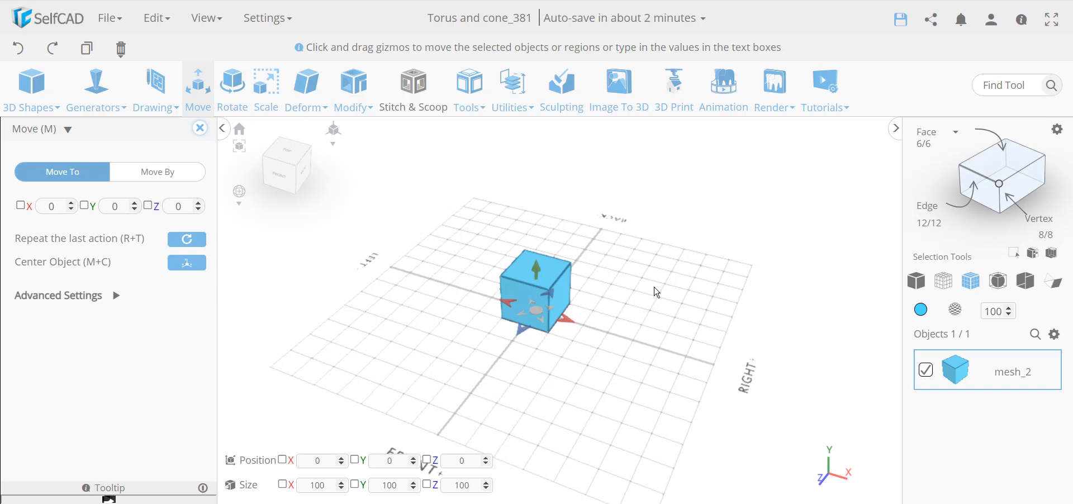
{"action": "mouse_move", "coordinate": [538, 310]}
{"action": "left_mouse_down"}
{"action": "mouse_move", "coordinate": [613, 349]}
{"action": "mouse_move", "coordinate": [441, 296]}
{"action": "mouse_move", "coordinate": [651, 321]}
{"action": "mouse_move", "coordinate": [472, 262]}
{"action": "mouse_move", "coordinate": [548, 307]}
{"action": "left_mouse_up"}
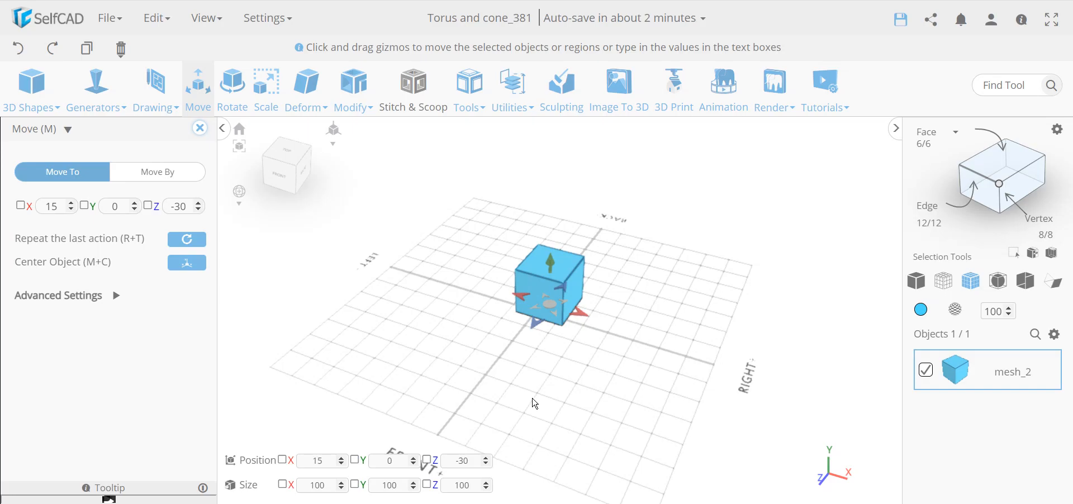
{"action": "left_click_drag", "start_coordinate": [538, 405], "coordinate": [580, 409]}
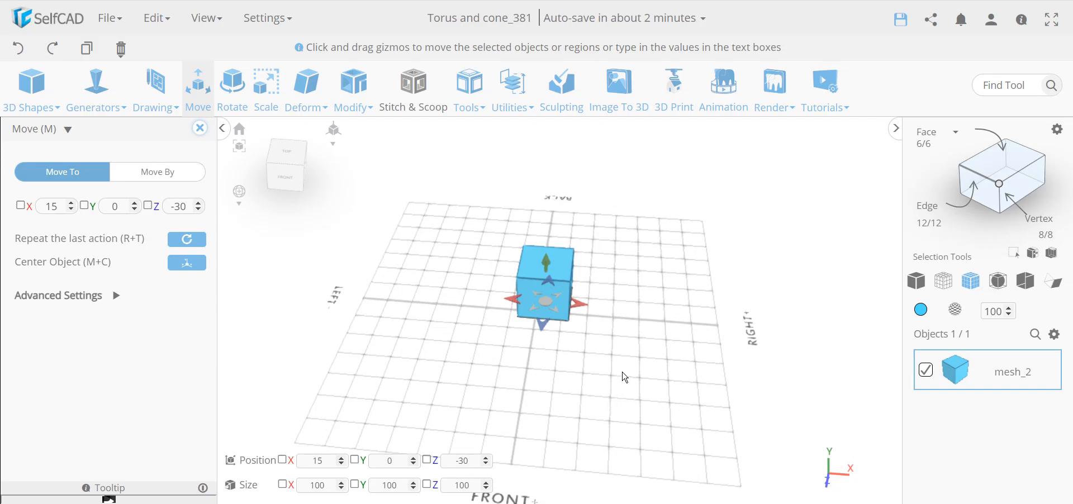
{"action": "right_click_drag", "start_coordinate": [763, 440], "coordinate": [693, 403]}
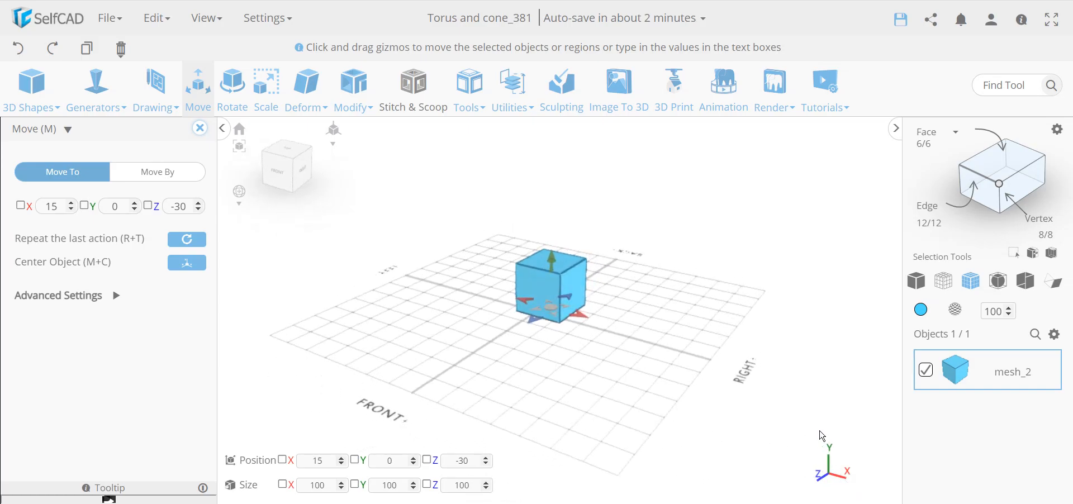
{"action": "right_click_drag", "start_coordinate": [567, 340], "coordinate": [655, 371]}
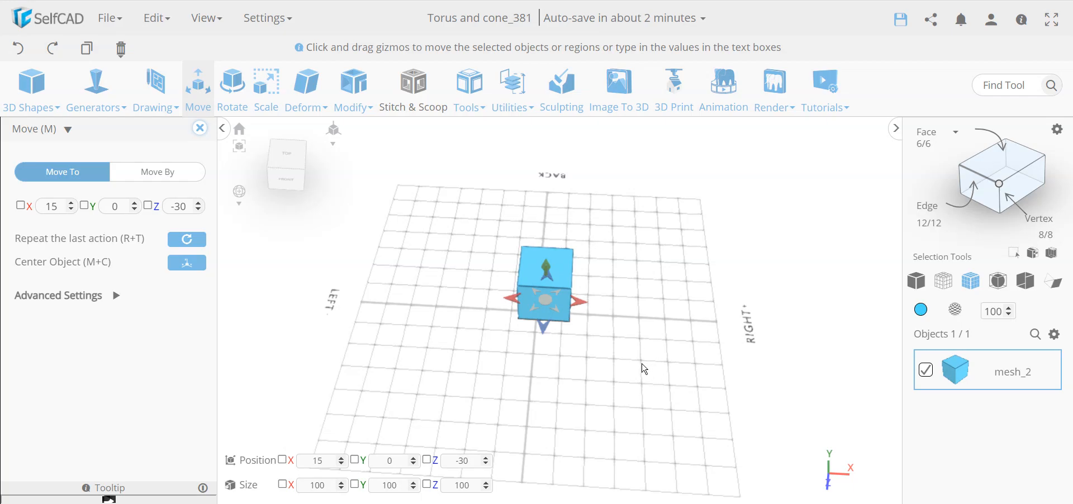
- Measure the length of the workspace's back edge between its two rear corners
{"action": "left_click", "coordinate": [512, 82]}
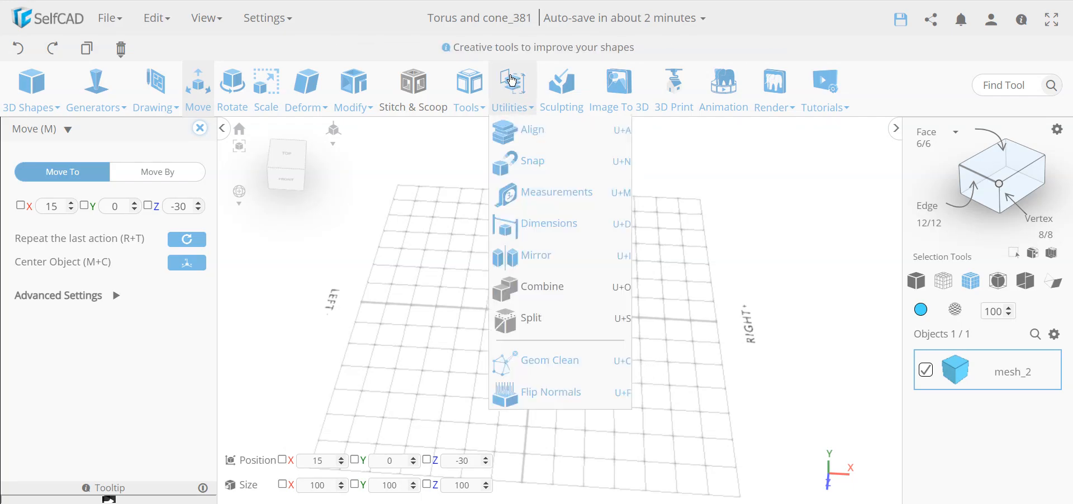
{"action": "left_click", "coordinate": [545, 192]}
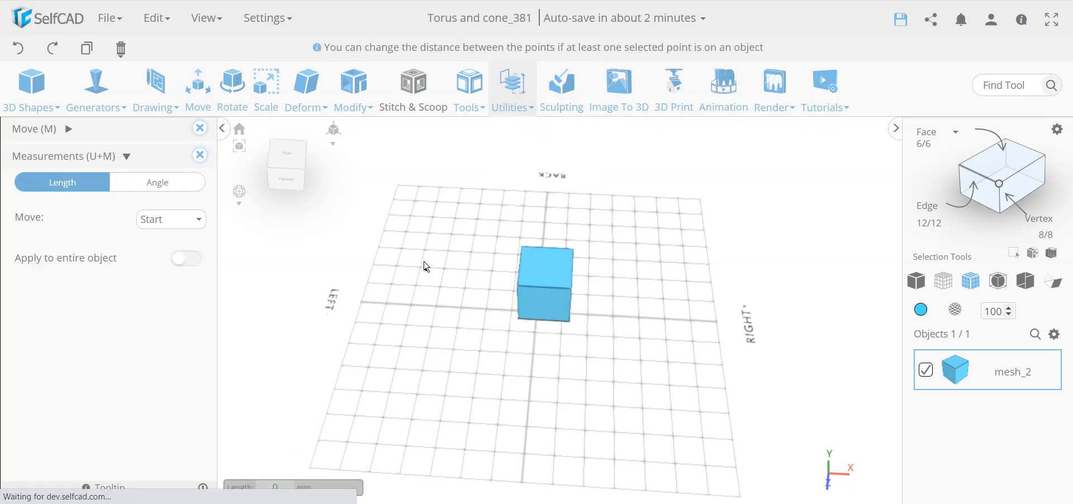
{"action": "left_click", "coordinate": [398, 188]}
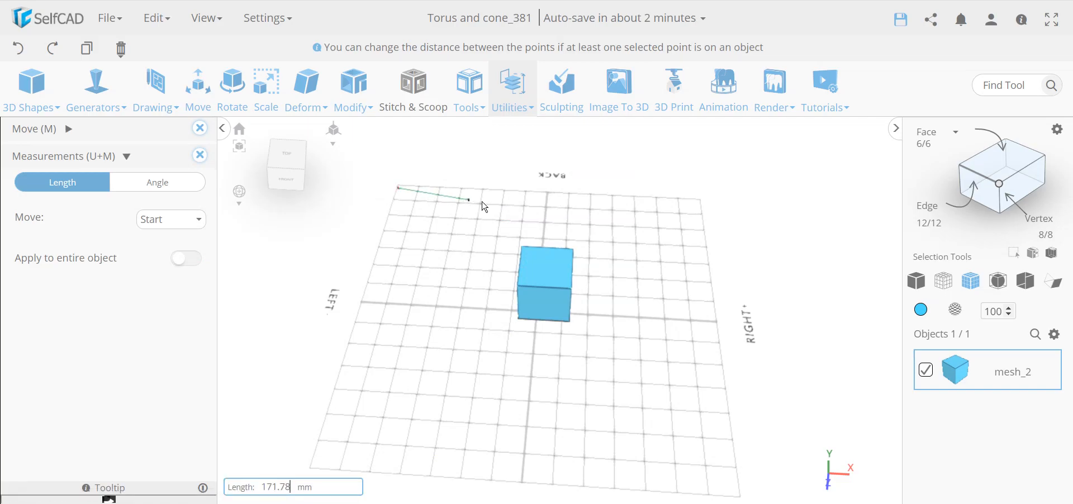
{"action": "left_click", "coordinate": [701, 201]}
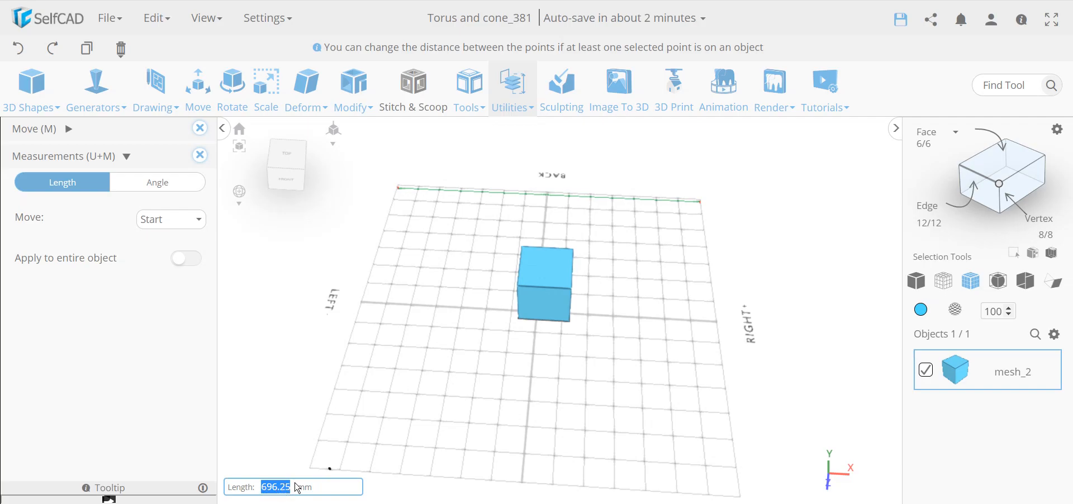
- Check the workspace size in the workspace settings, leave them unchanged and close the length measurement
{"action": "left_click", "coordinate": [254, 28]}
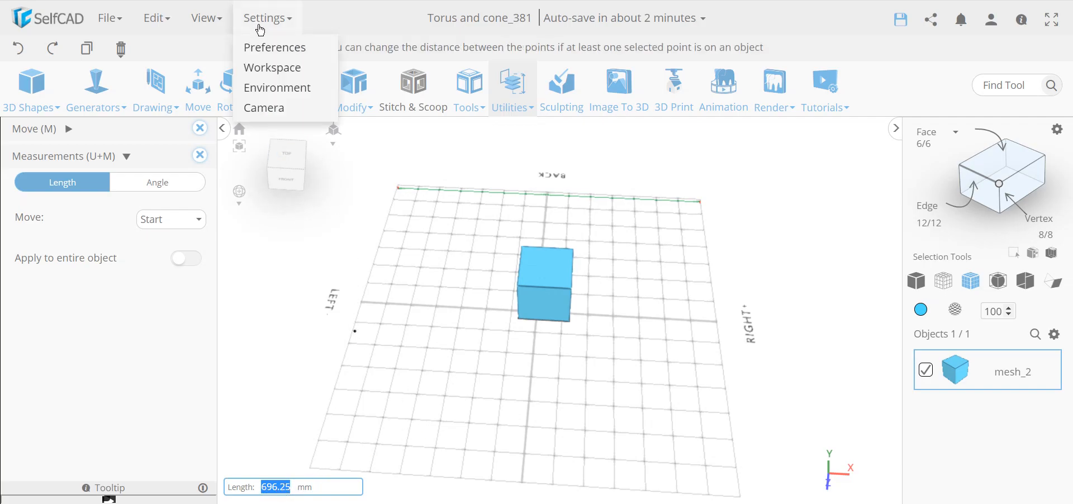
{"action": "left_click", "coordinate": [273, 69]}
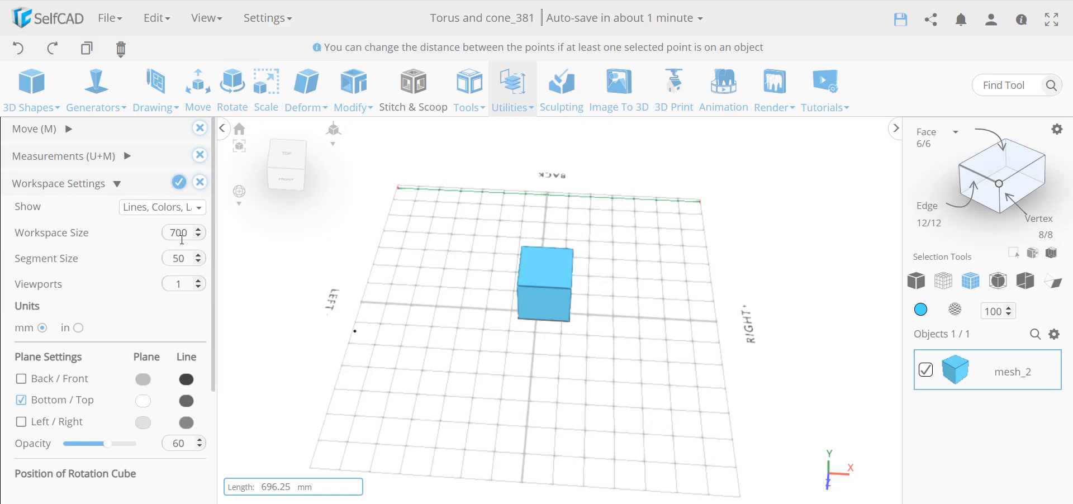
{"action": "left_click", "coordinate": [200, 182]}
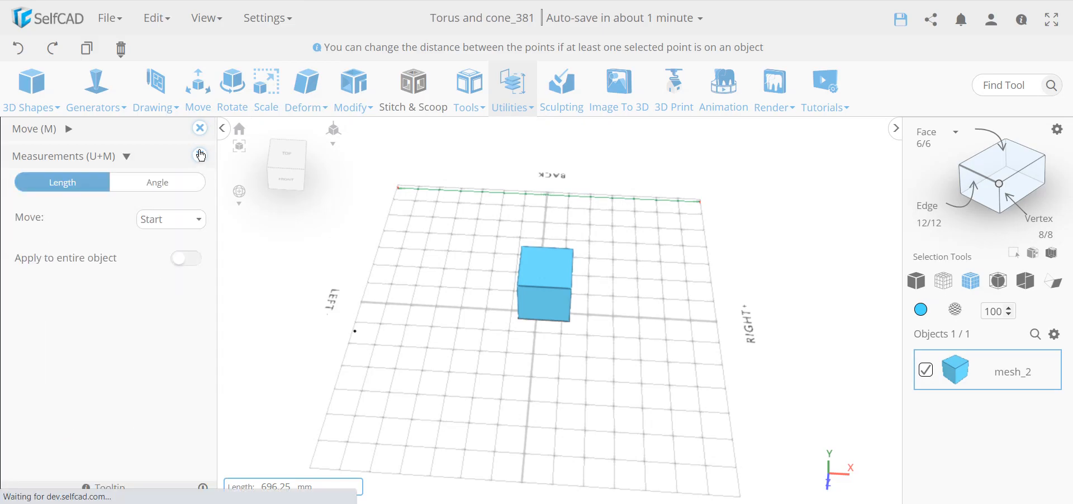
{"action": "left_click", "coordinate": [200, 155]}
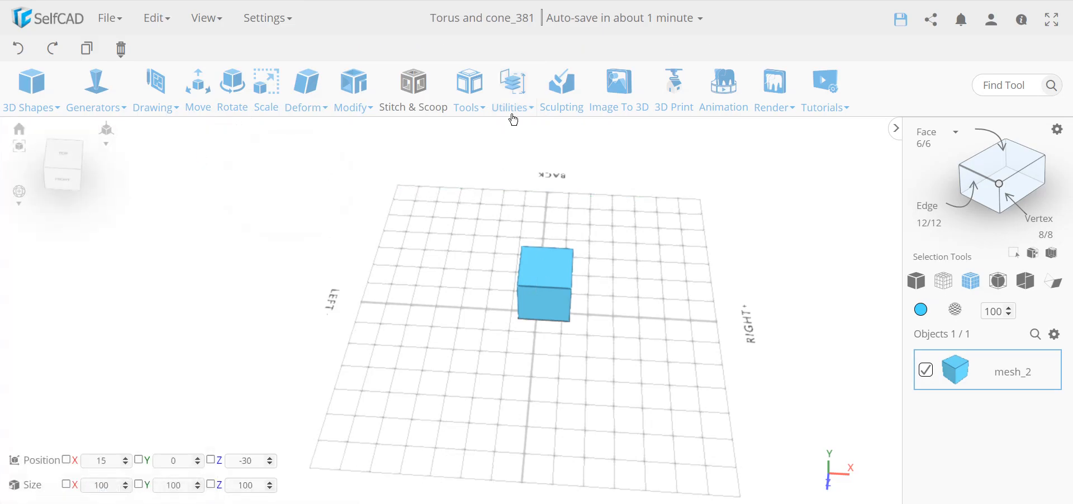
- Measure the back edge of the grid from corner to corner once more
{"action": "mouse_move", "coordinate": [510, 108]}
{"action": "left_click", "coordinate": [553, 194]}
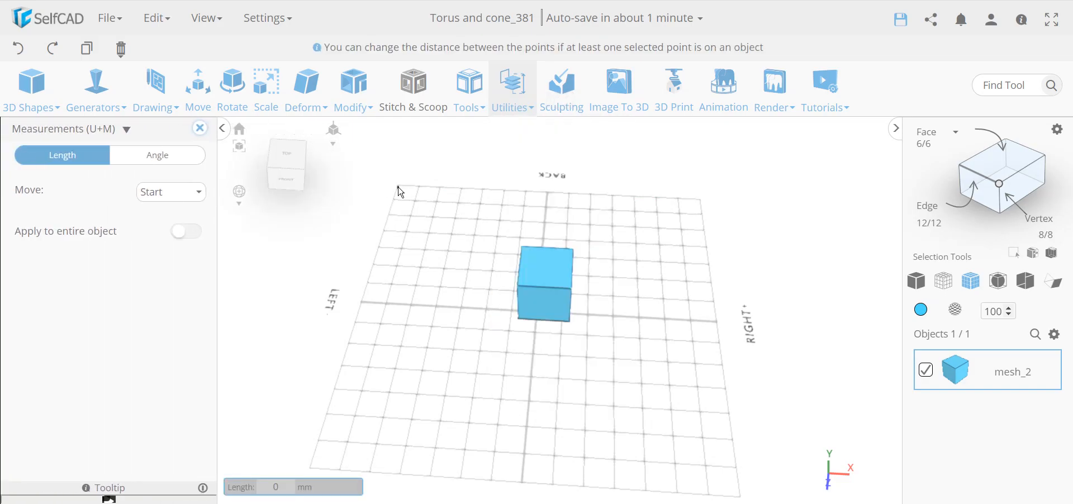
{"action": "left_click", "coordinate": [398, 187]}
{"action": "left_click", "coordinate": [701, 204]}
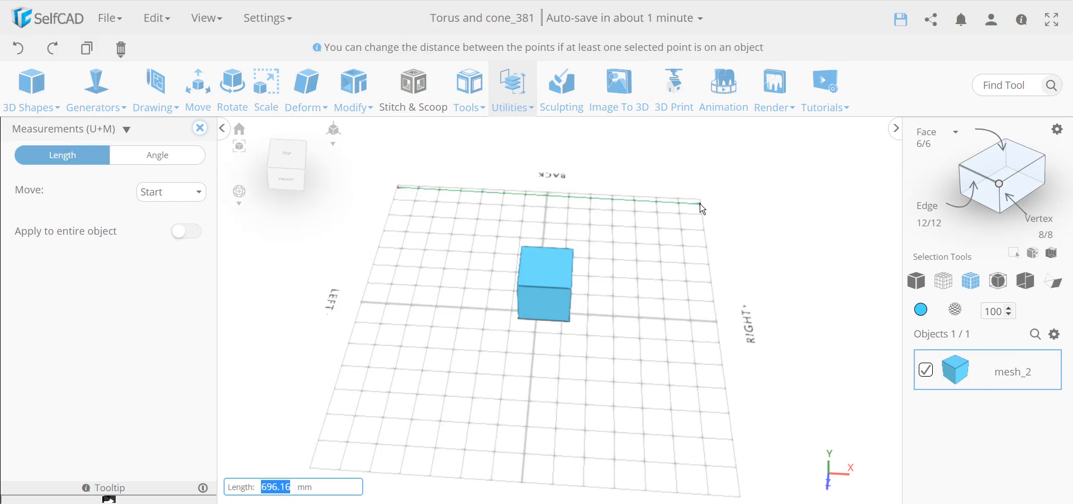
- Measure the cube's front top edge from corner to corner and close the measurement tool
{"action": "left_click", "coordinate": [521, 287]}
{"action": "left_click", "coordinate": [571, 289]}
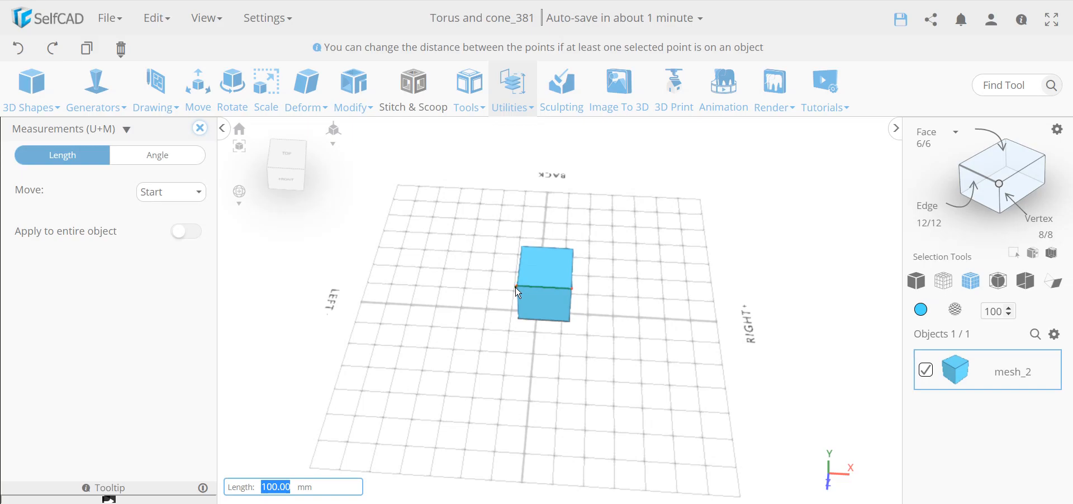
{"action": "left_click", "coordinate": [199, 127]}
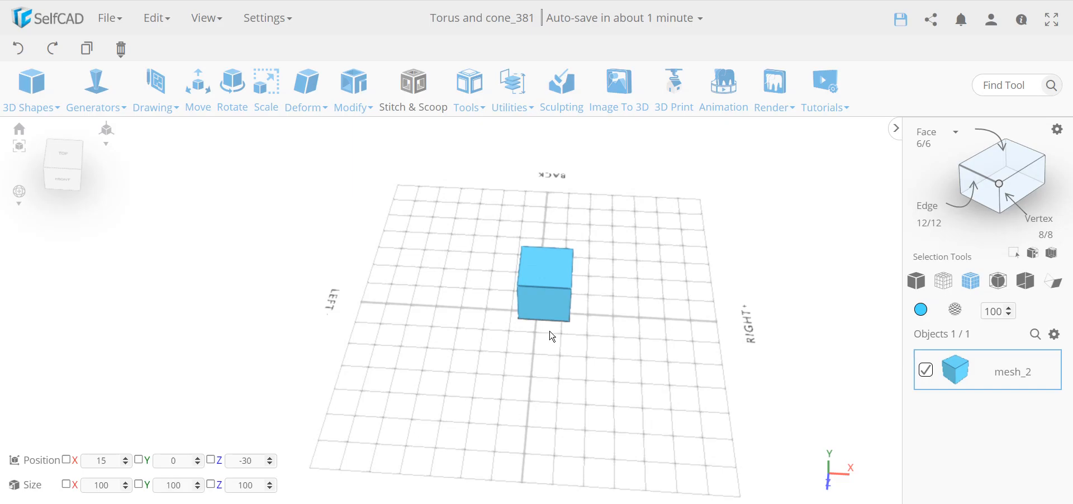
- Set the cube's X and Z position values to 0
{"action": "mouse_move", "coordinate": [552, 337]}
{"action": "left_mouse_down"}
{"action": "mouse_move", "coordinate": [548, 271]}
{"action": "mouse_move", "coordinate": [565, 339]}
{"action": "left_mouse_up"}
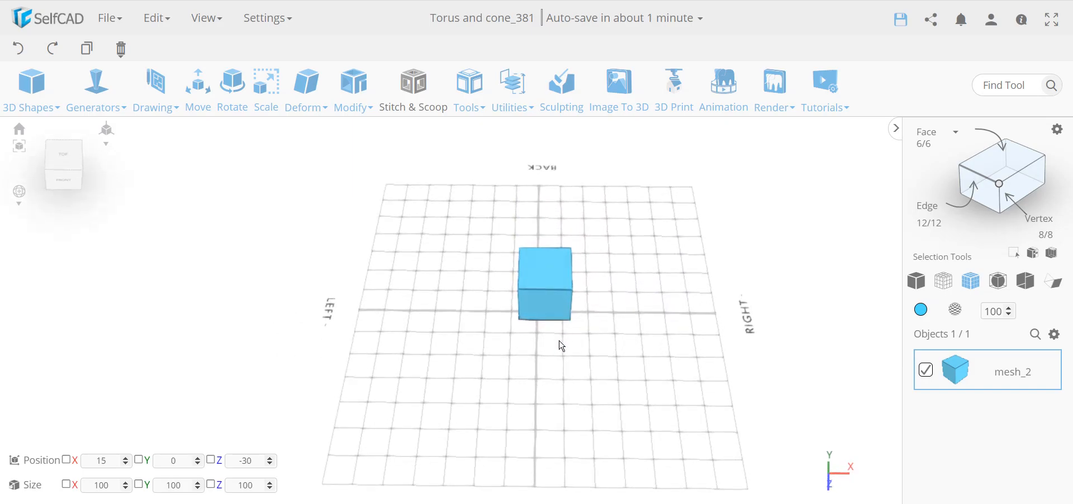
{"action": "mouse_move", "coordinate": [562, 351]}
{"action": "left_mouse_down"}
{"action": "mouse_move", "coordinate": [537, 349]}
{"action": "mouse_move", "coordinate": [571, 360]}
{"action": "left_mouse_up"}
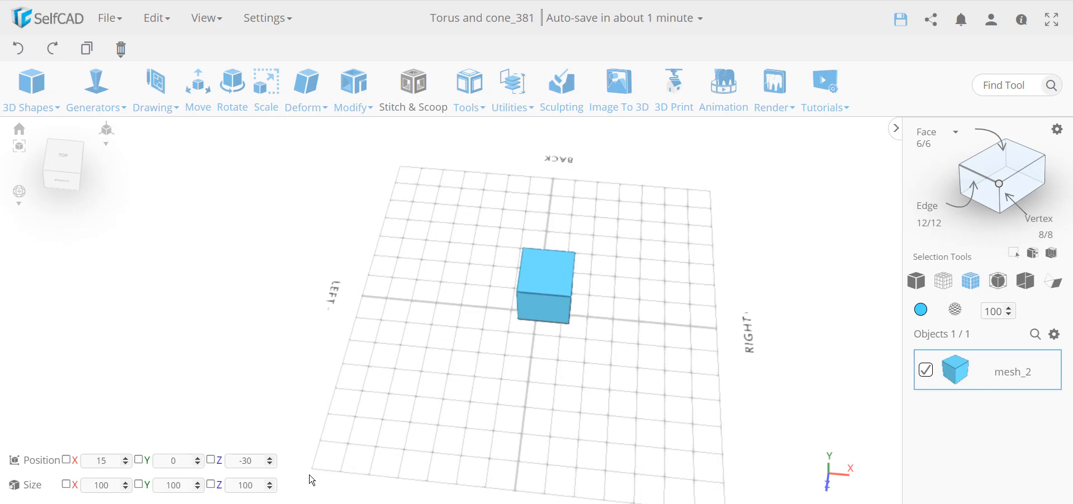
{"action": "left_click_drag", "start_coordinate": [747, 484], "coordinate": [778, 460]}
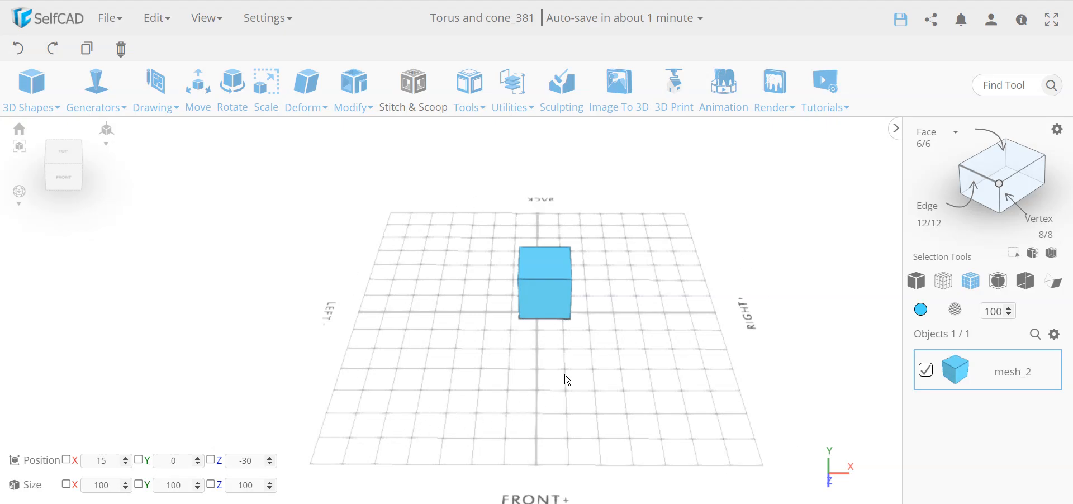
{"action": "double_click", "coordinate": [104, 461]}
{"action": "type", "text": "0"}
{"action": "key", "text": "Return"}
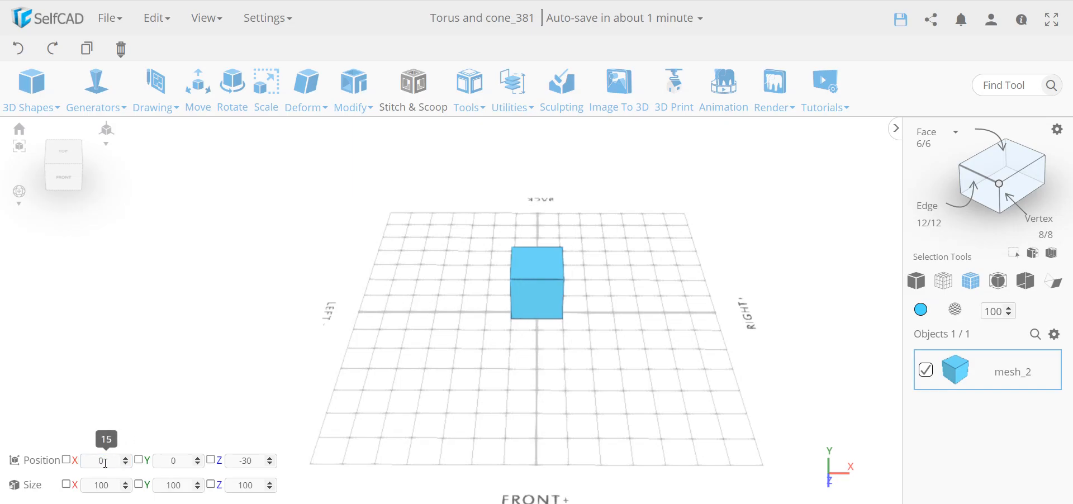
{"action": "double_click", "coordinate": [245, 461]}
{"action": "type", "text": "0"}
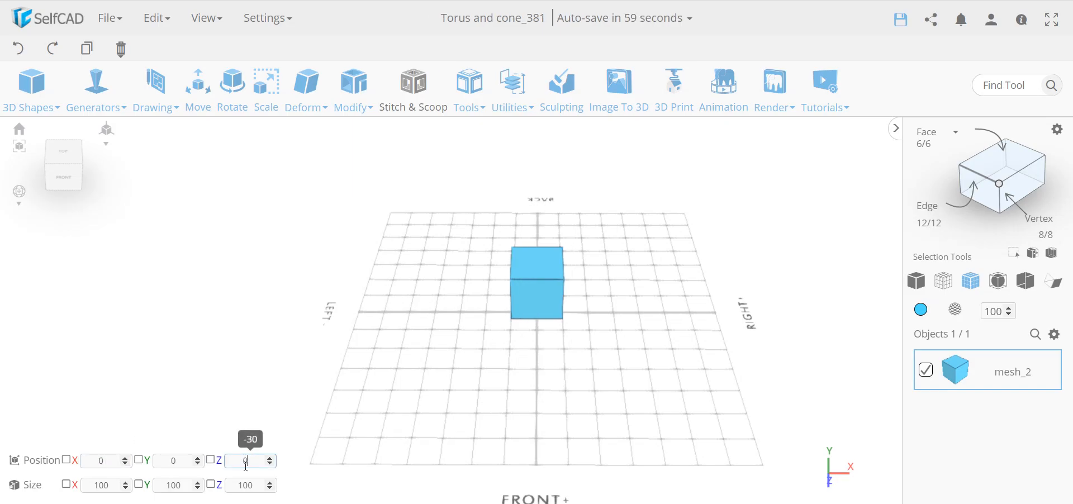
{"action": "key", "text": "Return"}
- Use Move to shift the cube along the X axis to X 300, keeping Y and Z at 0
{"action": "left_click_drag", "start_coordinate": [553, 388], "coordinate": [431, 378]}
{"action": "left_click_drag", "start_coordinate": [452, 343], "coordinate": [505, 382]}
{"action": "left_click_drag", "start_coordinate": [561, 309], "coordinate": [615, 270]}
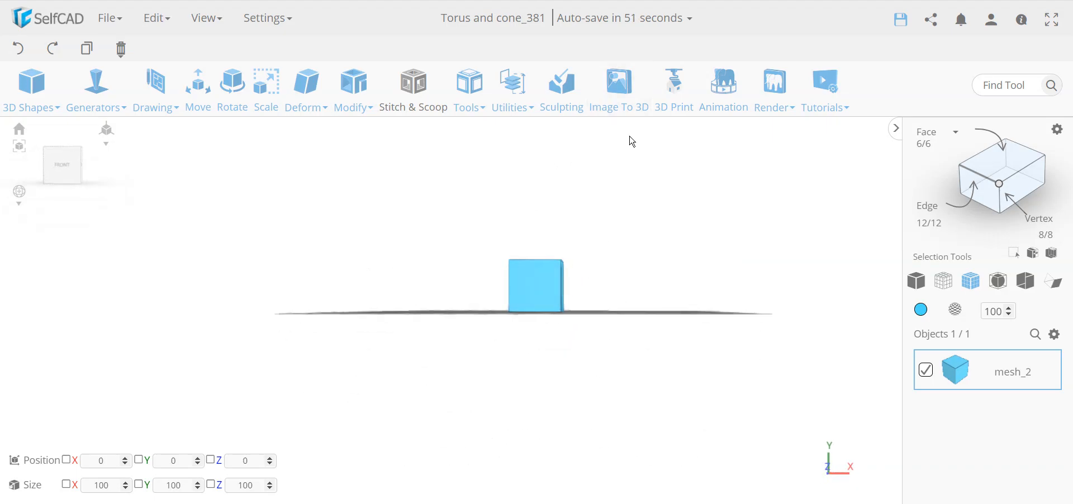
{"action": "left_click_drag", "start_coordinate": [664, 330], "coordinate": [642, 363]}
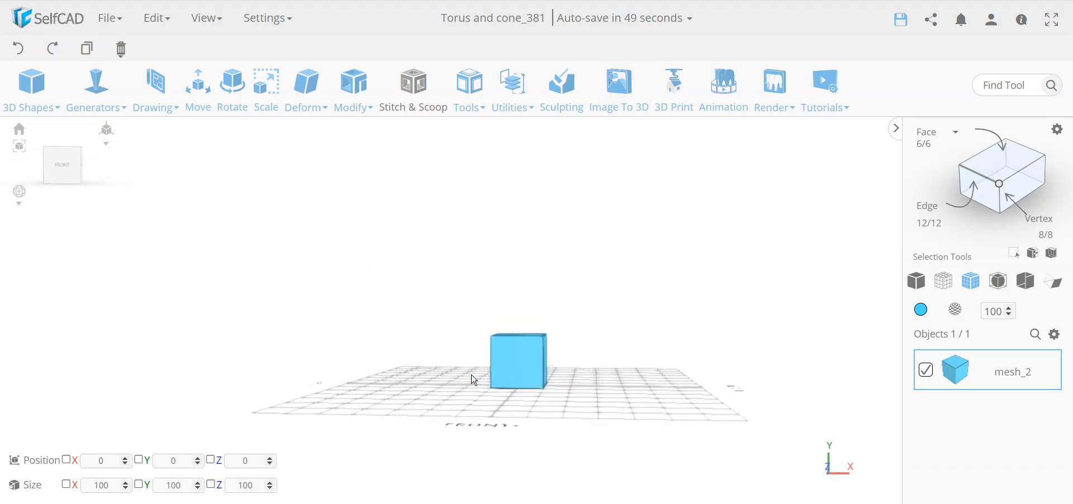
{"action": "left_click_drag", "start_coordinate": [685, 397], "coordinate": [691, 388]}
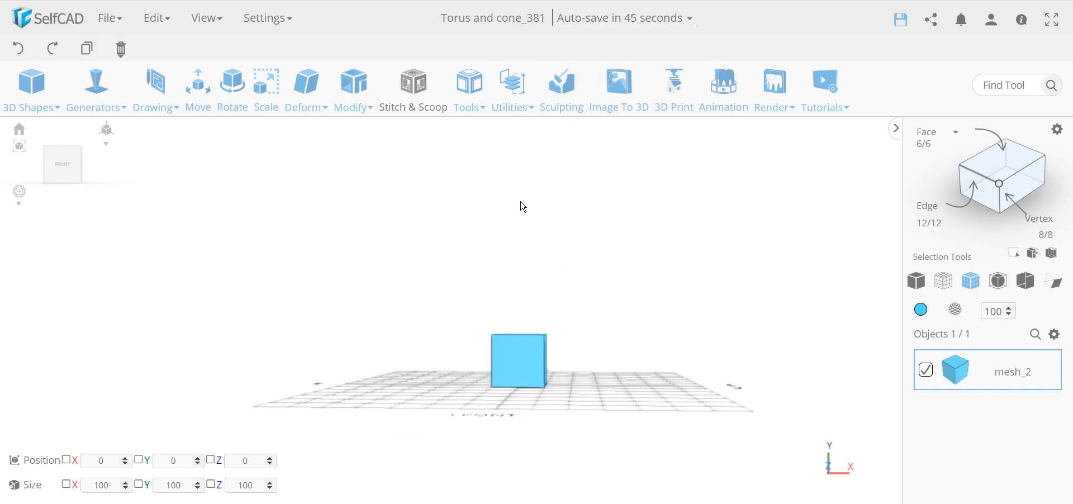
{"action": "left_click_drag", "start_coordinate": [568, 223], "coordinate": [597, 261]}
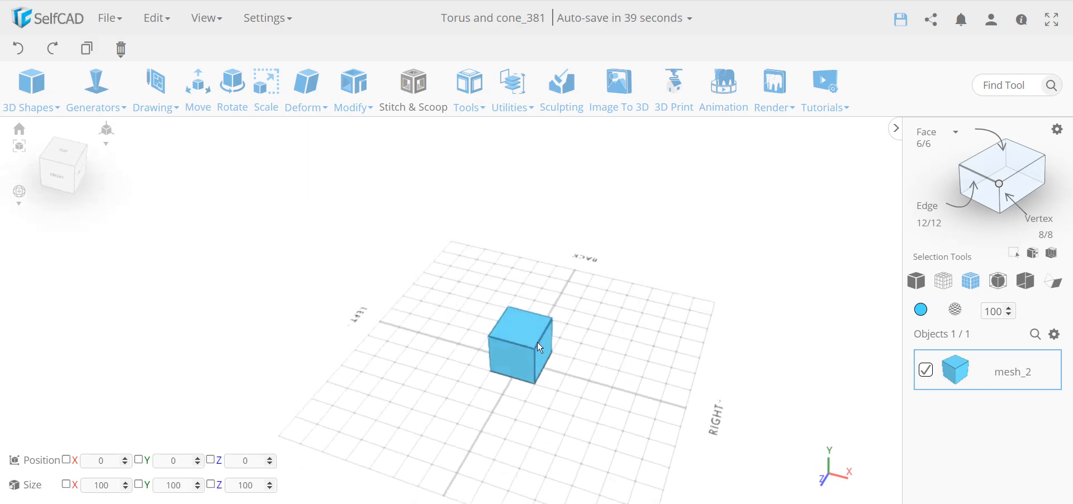
{"action": "left_click", "coordinate": [196, 95]}
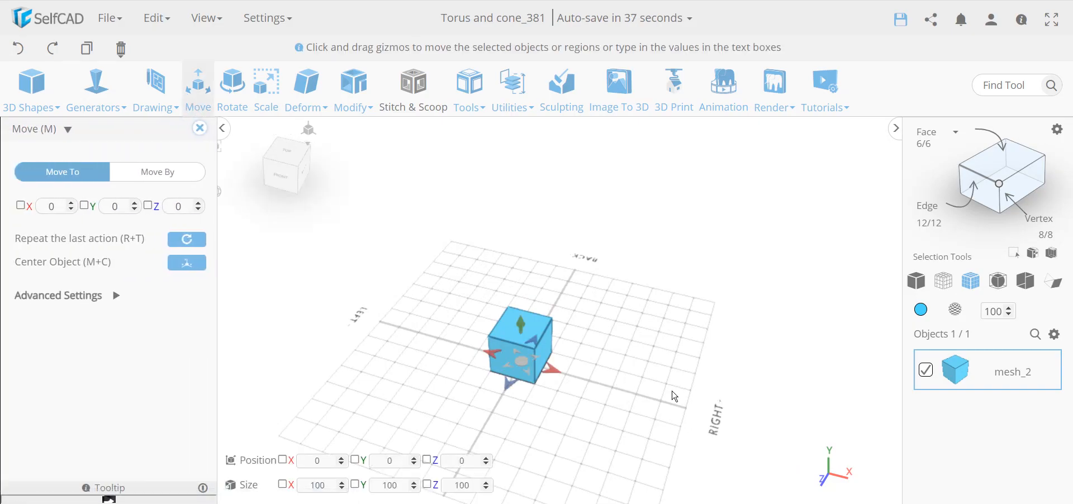
{"action": "left_click_drag", "start_coordinate": [619, 375], "coordinate": [619, 376]}
{"action": "left_click_drag", "start_coordinate": [517, 312], "coordinate": [494, 437]}
{"action": "key", "text": "ctrl+z"}
{"action": "left_click_drag", "start_coordinate": [579, 404], "coordinate": [825, 388]}
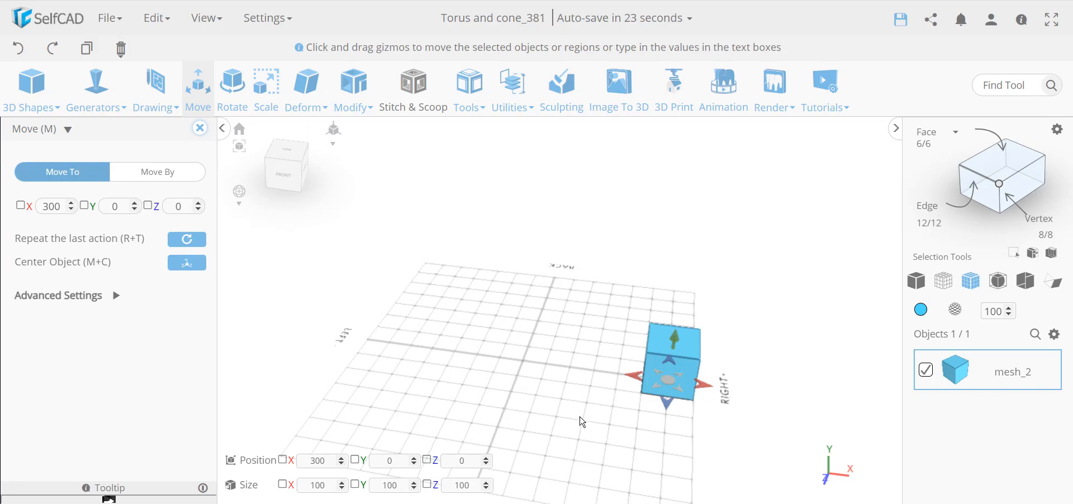
- Try a workspace segment size of 47 in the workspace settings and discard the change
{"action": "right_click_drag", "start_coordinate": [657, 393], "coordinate": [589, 434]}
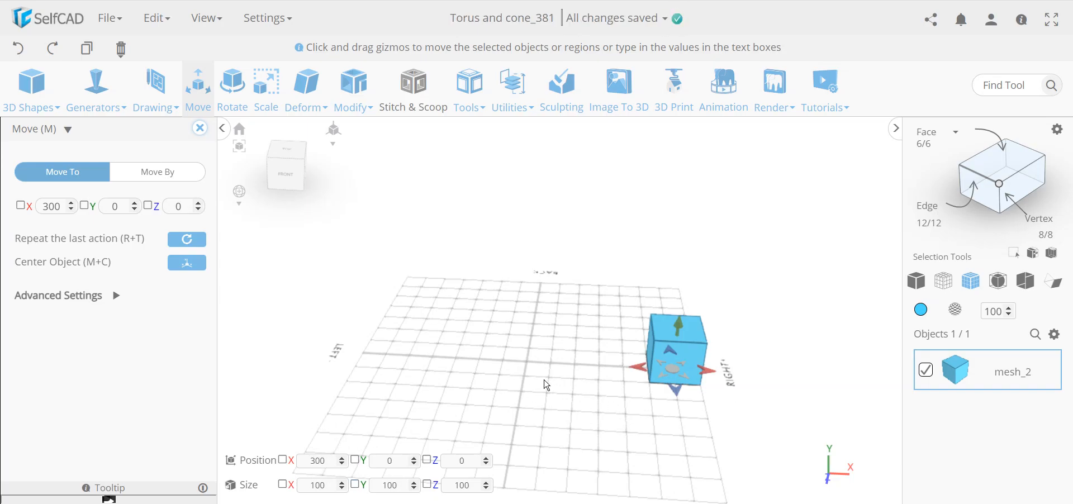
{"action": "right_click_drag", "start_coordinate": [542, 364], "coordinate": [542, 372]}
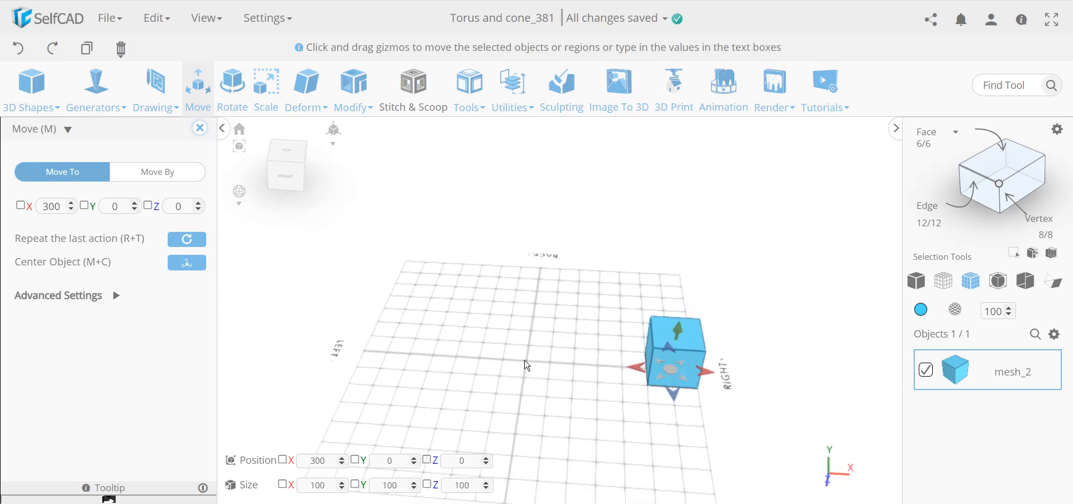
{"action": "right_click_drag", "start_coordinate": [529, 367], "coordinate": [524, 367]}
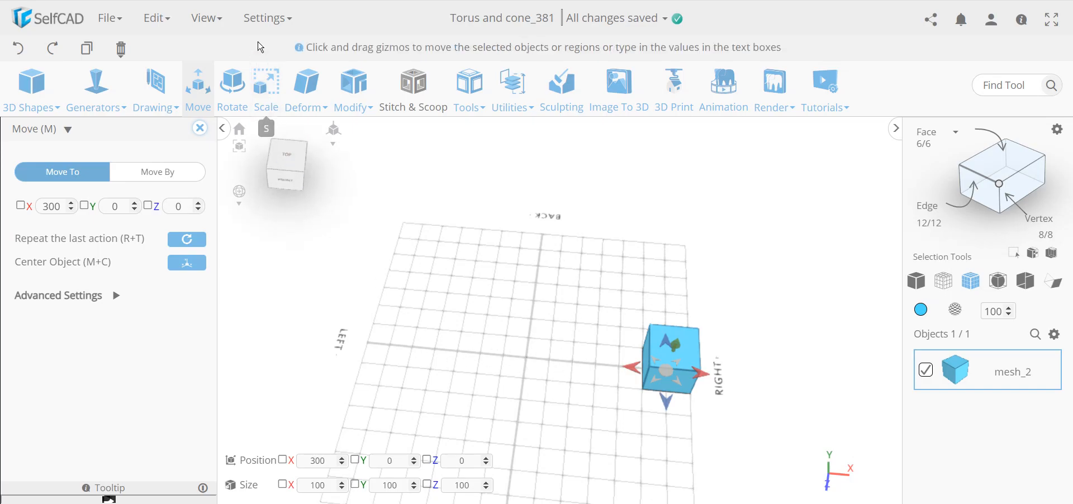
{"action": "left_click", "coordinate": [267, 18]}
{"action": "left_click", "coordinate": [271, 67]}
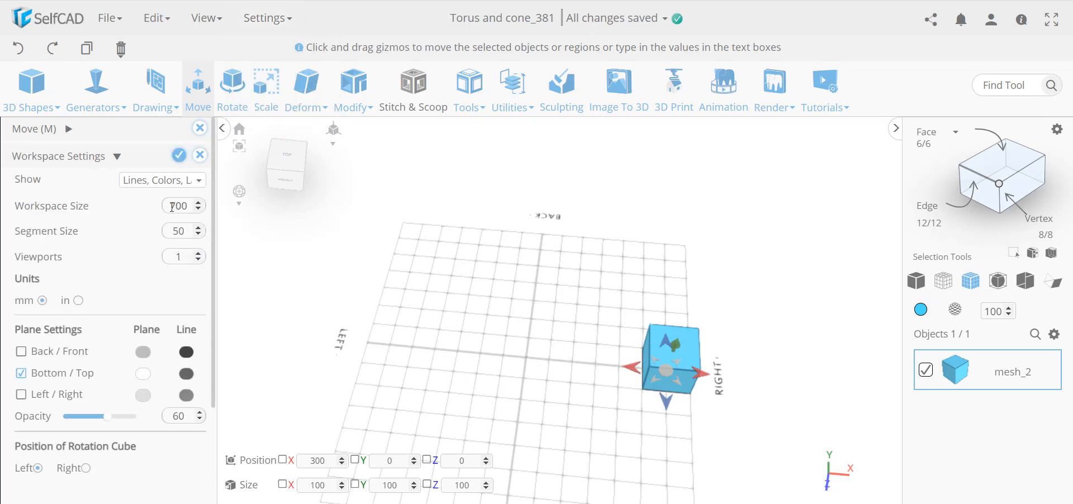
{"action": "left_click", "coordinate": [199, 235]}
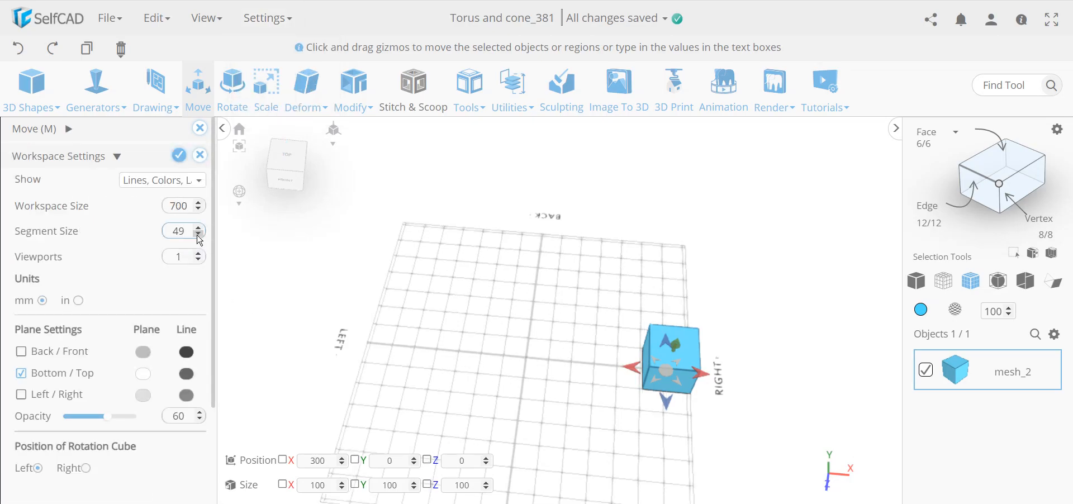
{"action": "left_click", "coordinate": [199, 234]}
{"action": "left_click", "coordinate": [199, 235]}
{"action": "left_click", "coordinate": [199, 235]}
{"action": "left_click", "coordinate": [199, 235]}
{"action": "left_click", "coordinate": [199, 228]}
{"action": "left_click", "coordinate": [199, 228]}
{"action": "left_click", "coordinate": [198, 228]}
{"action": "left_click", "coordinate": [199, 228]}
{"action": "left_click", "coordinate": [199, 228]}
{"action": "left_click", "coordinate": [199, 228]}
{"action": "left_click", "coordinate": [199, 228]}
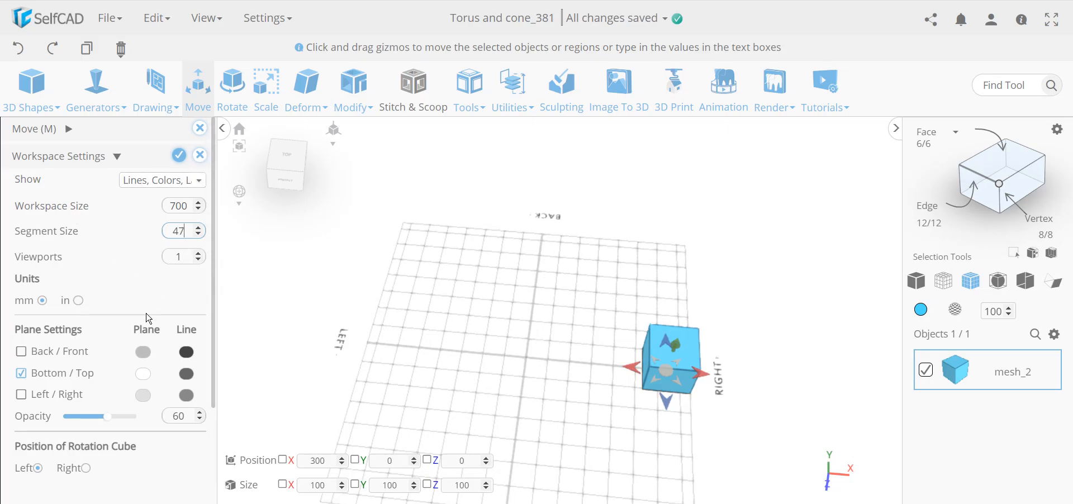
{"action": "left_click", "coordinate": [200, 155]}
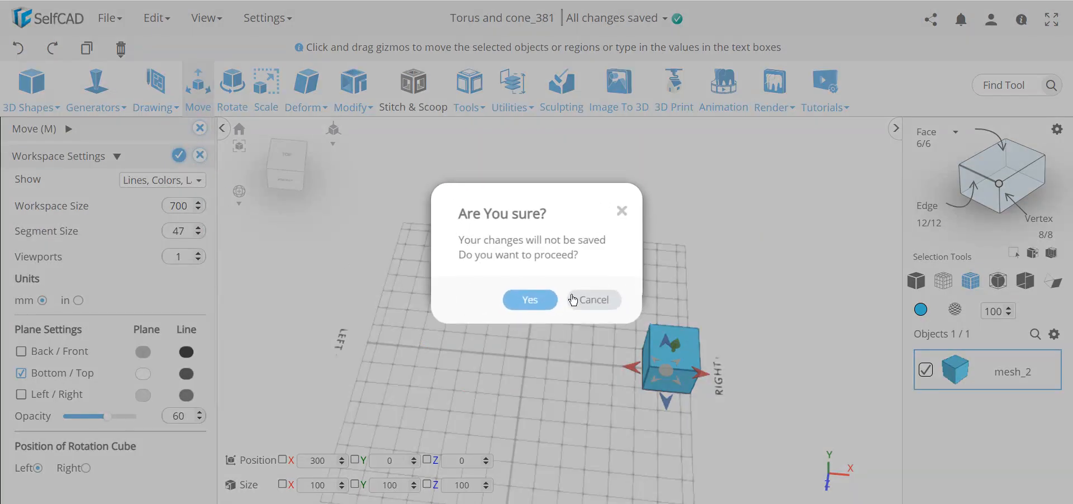
{"action": "left_click", "coordinate": [519, 300]}
- Deselect the cube and examine its placement on the grid from the front, the front-right corner and above
{"action": "left_click", "coordinate": [546, 342]}
{"action": "left_click_drag", "start_coordinate": [542, 343], "coordinate": [522, 362]}
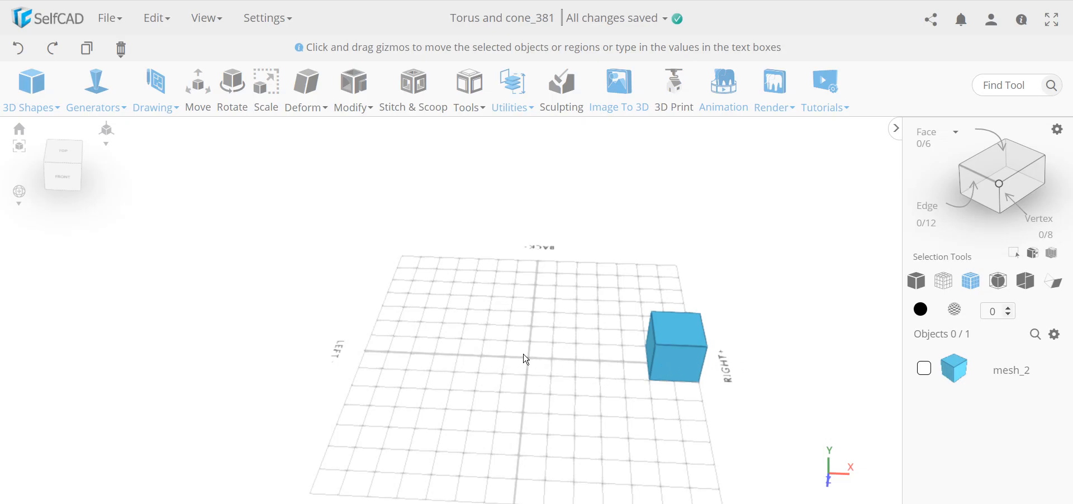
{"action": "left_click_drag", "start_coordinate": [526, 359], "coordinate": [268, 350]}
{"action": "left_click_drag", "start_coordinate": [480, 360], "coordinate": [415, 389]}
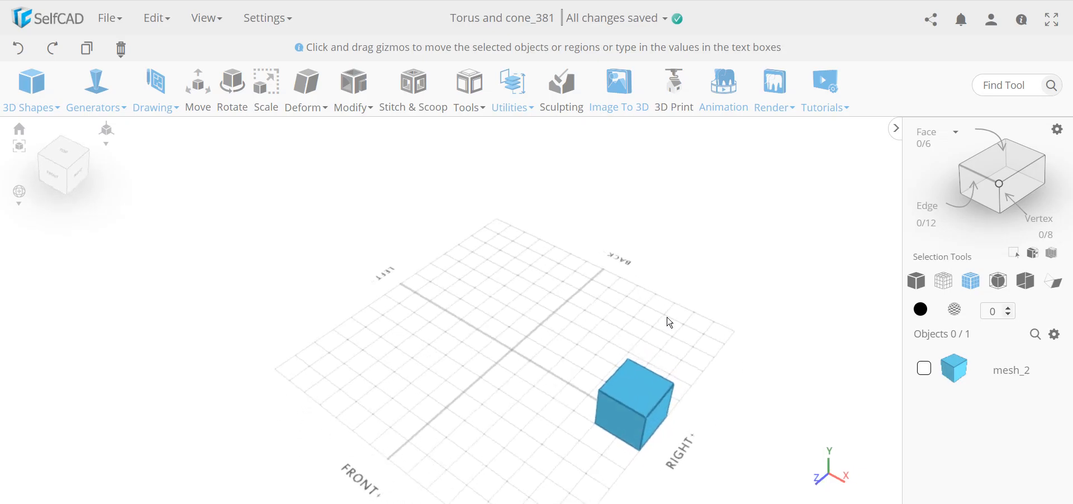
{"action": "left_click_drag", "start_coordinate": [461, 423], "coordinate": [582, 394]}
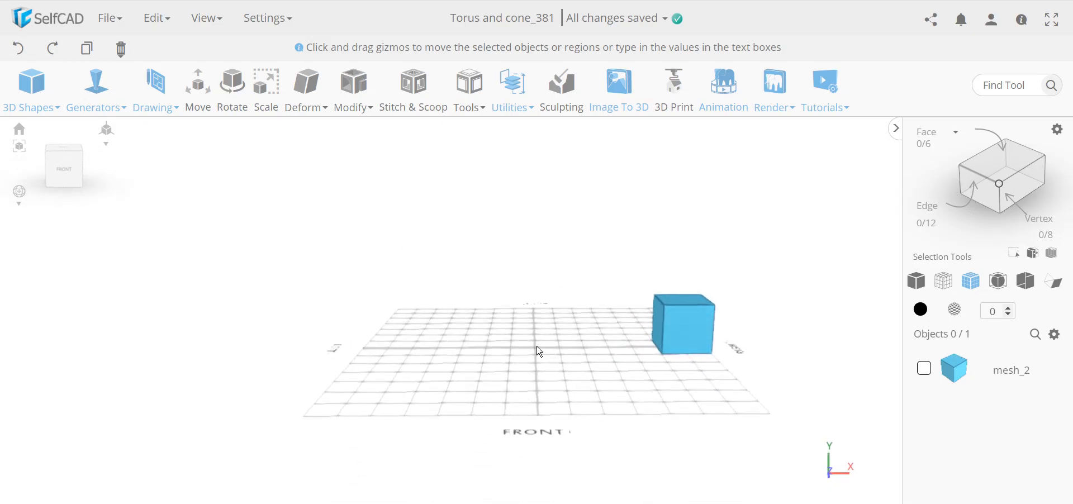
{"action": "left_click_drag", "start_coordinate": [538, 352], "coordinate": [535, 374]}
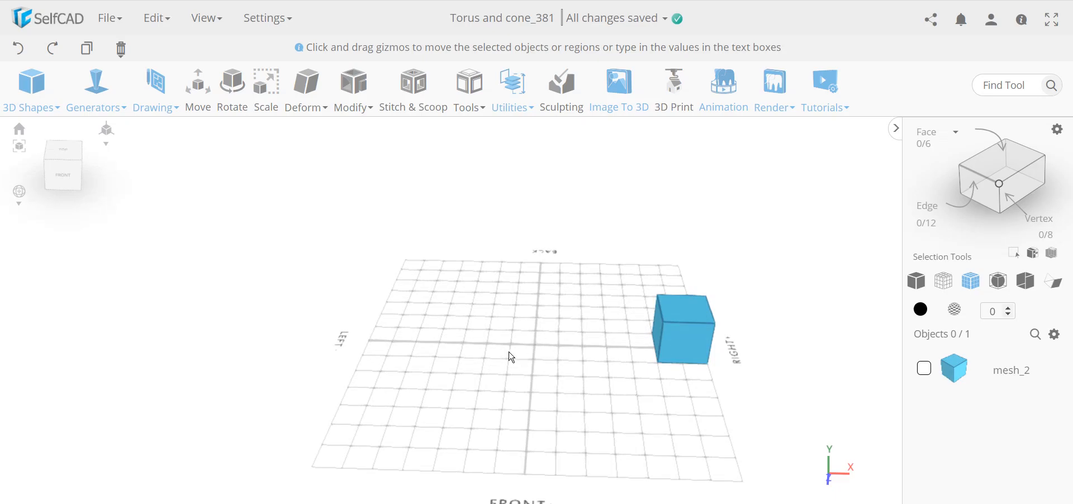
{"action": "left_click_drag", "start_coordinate": [246, 271], "coordinate": [244, 220]}
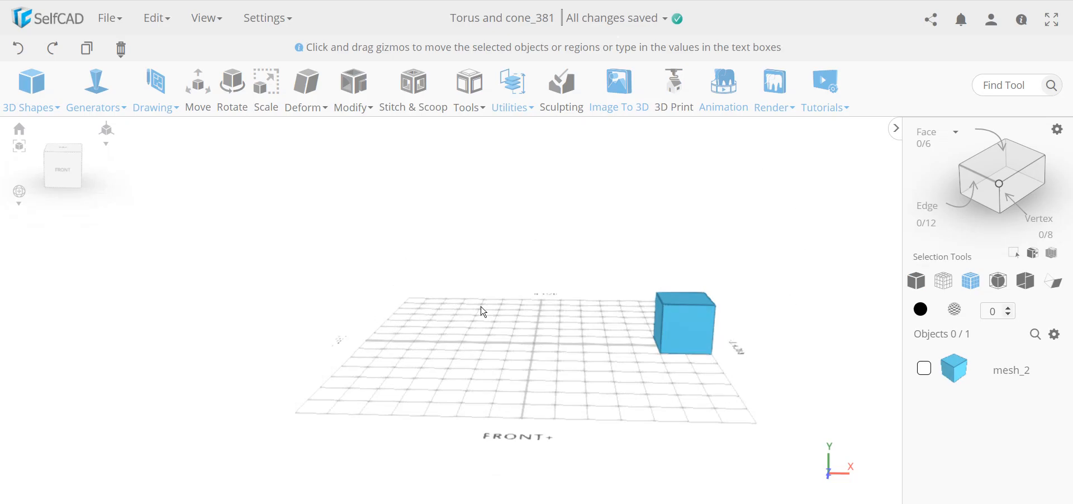
- Examine the deselected cube's position relative to the grid's axes from low front, raised front and angled viewpoints
{"action": "left_click_drag", "start_coordinate": [476, 301], "coordinate": [485, 332]}
{"action": "scroll", "coordinate": [536, 347], "scroll_direction": "down", "scroll_amount": 5}
{"action": "left_click_drag", "start_coordinate": [554, 349], "coordinate": [552, 344]}
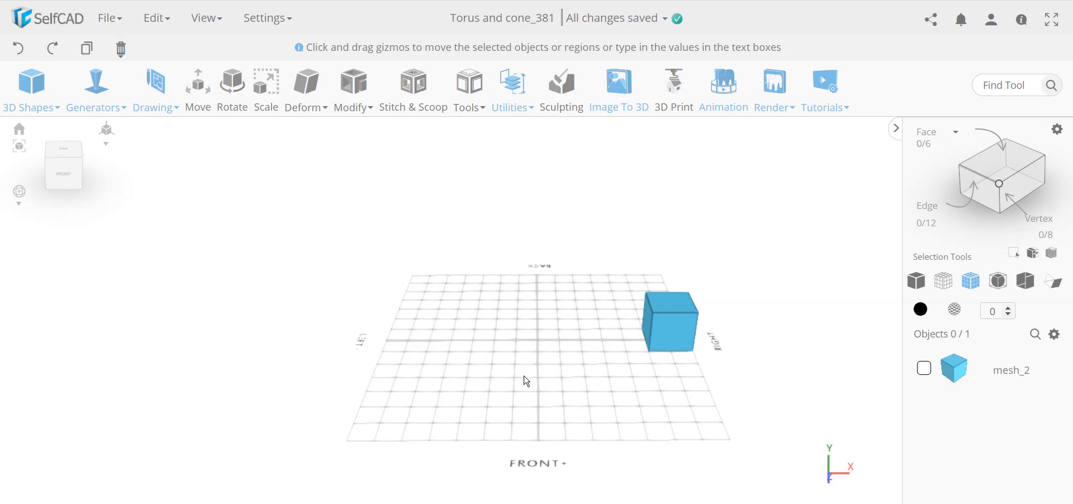
{"action": "left_click_drag", "start_coordinate": [522, 378], "coordinate": [537, 350]}
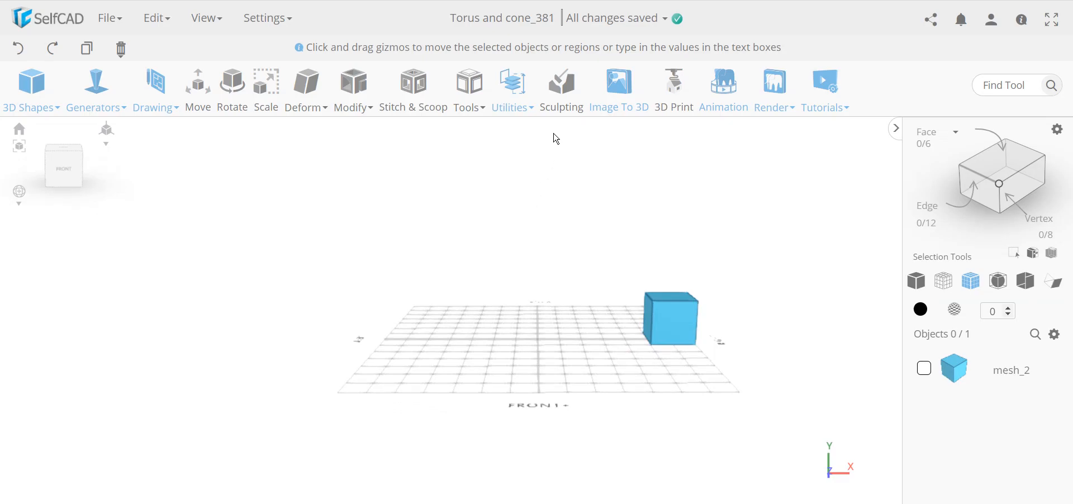
{"action": "left_click_drag", "start_coordinate": [590, 295], "coordinate": [594, 340]}
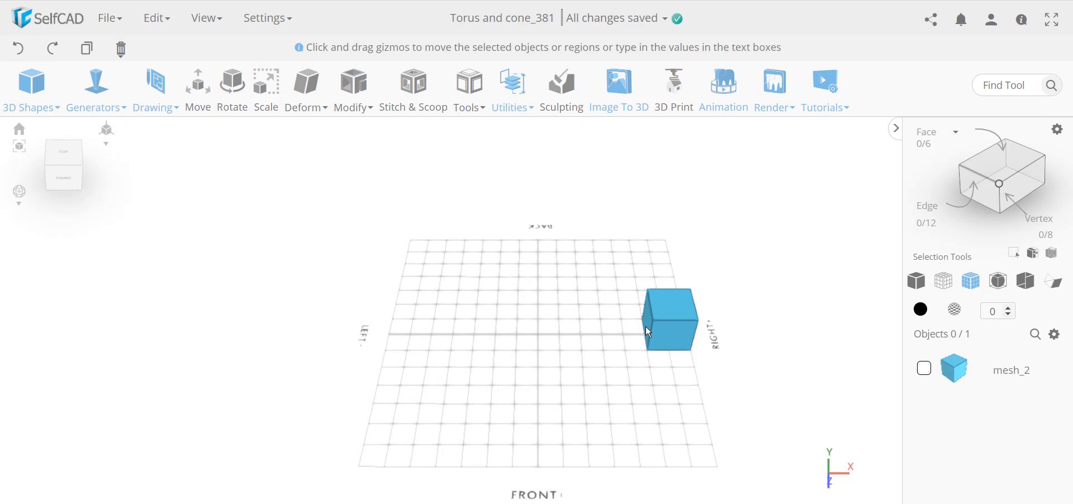
{"action": "left_click_drag", "start_coordinate": [636, 354], "coordinate": [546, 344]}
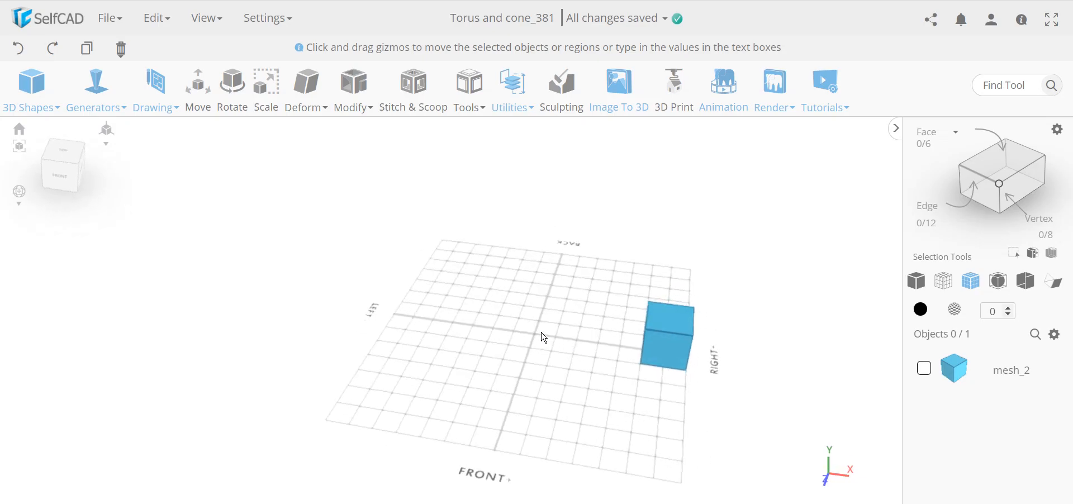
{"action": "left_click_drag", "start_coordinate": [648, 360], "coordinate": [655, 337]}
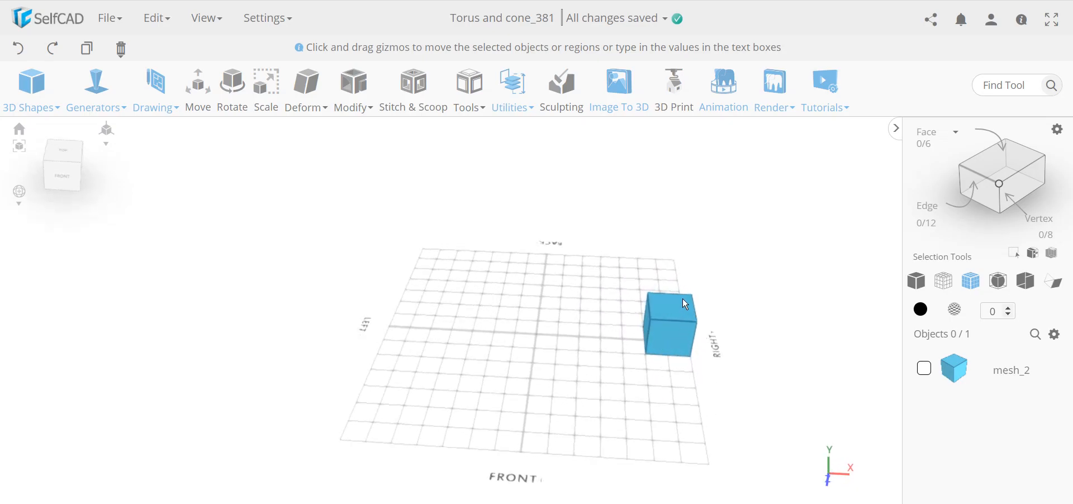
{"action": "left_click_drag", "start_coordinate": [678, 352], "coordinate": [669, 375]}
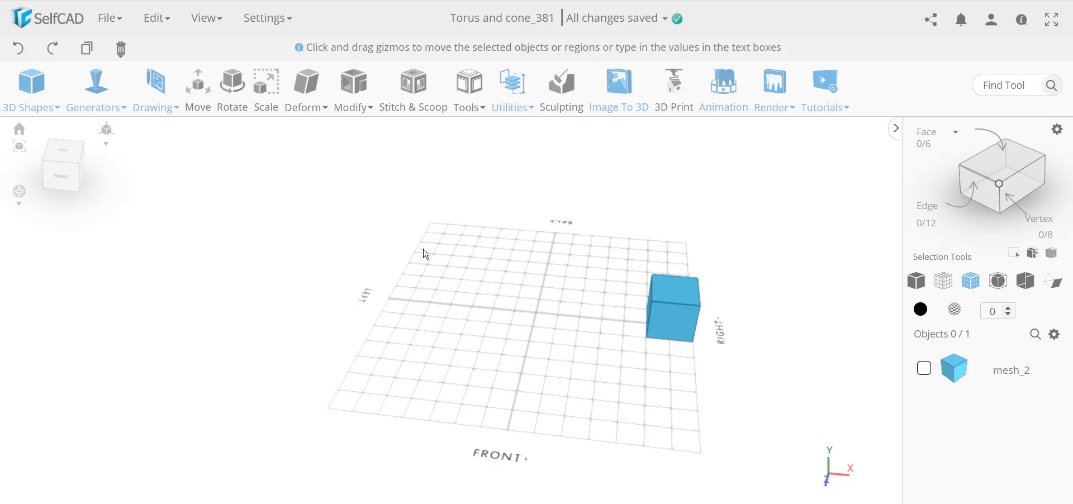
{"action": "left_click_drag", "start_coordinate": [572, 365], "coordinate": [588, 369]}
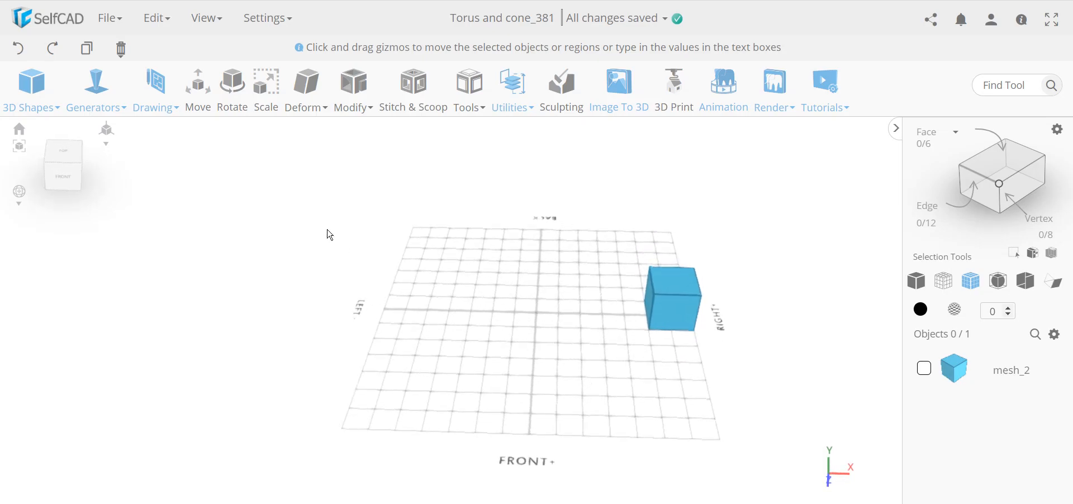
{"action": "left_click_drag", "start_coordinate": [667, 380], "coordinate": [641, 332]}
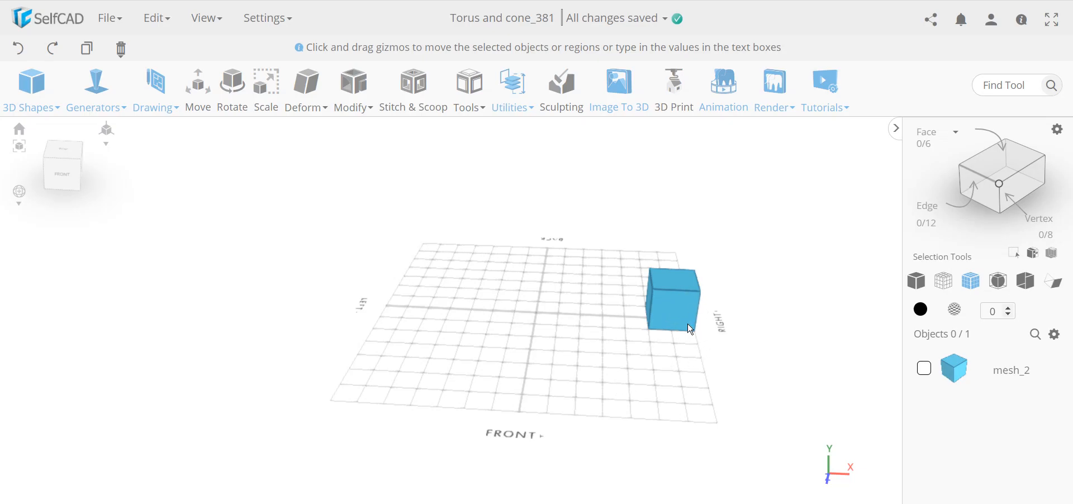
{"action": "mouse_move", "coordinate": [687, 341]}
{"action": "right_mouse_down"}
{"action": "mouse_move", "coordinate": [682, 283]}
{"action": "mouse_move", "coordinate": [661, 338]}
{"action": "mouse_move", "coordinate": [672, 367]}
{"action": "mouse_move", "coordinate": [687, 352]}
{"action": "mouse_move", "coordinate": [673, 307]}
{"action": "mouse_move", "coordinate": [657, 324]}
{"action": "mouse_move", "coordinate": [687, 357]}
{"action": "mouse_move", "coordinate": [676, 330]}
{"action": "right_mouse_up"}
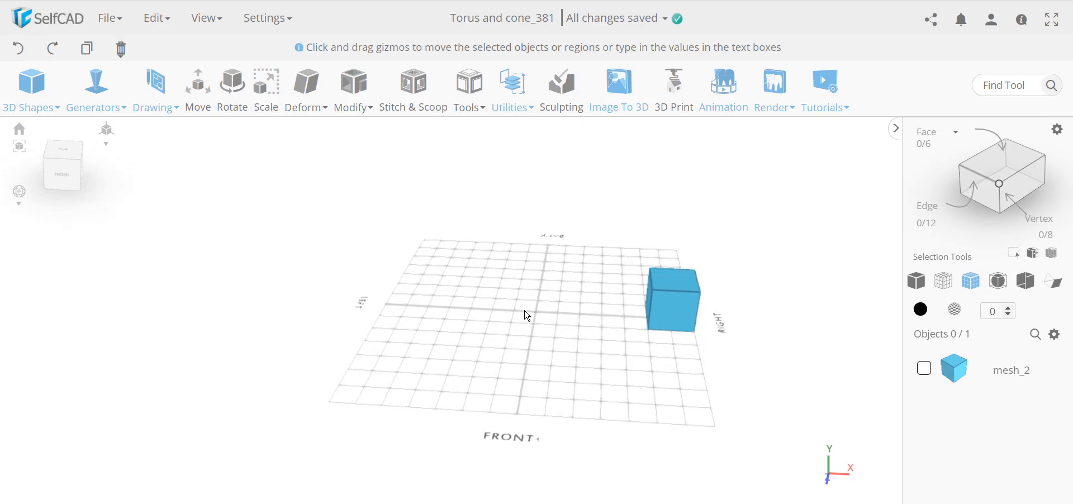
{"action": "right_click_drag", "start_coordinate": [595, 343], "coordinate": [501, 371]}
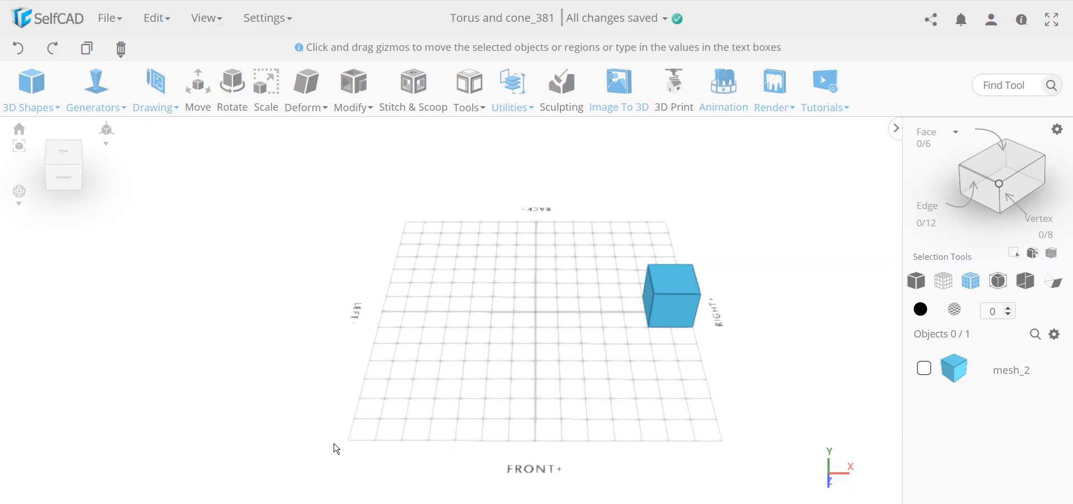
{"action": "right_click_drag", "start_coordinate": [718, 439], "coordinate": [635, 442]}
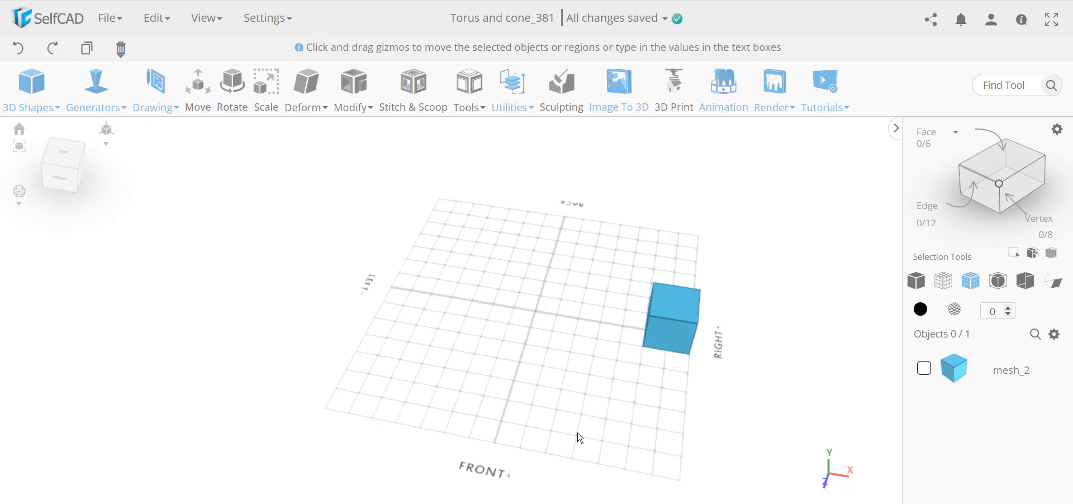
{"action": "right_click_drag", "start_coordinate": [596, 359], "coordinate": [539, 340]}
{"action": "mouse_move", "coordinate": [524, 256]}
{"action": "right_mouse_down"}
{"action": "mouse_move", "coordinate": [539, 278]}
{"action": "mouse_move", "coordinate": [523, 272]}
{"action": "right_mouse_up"}
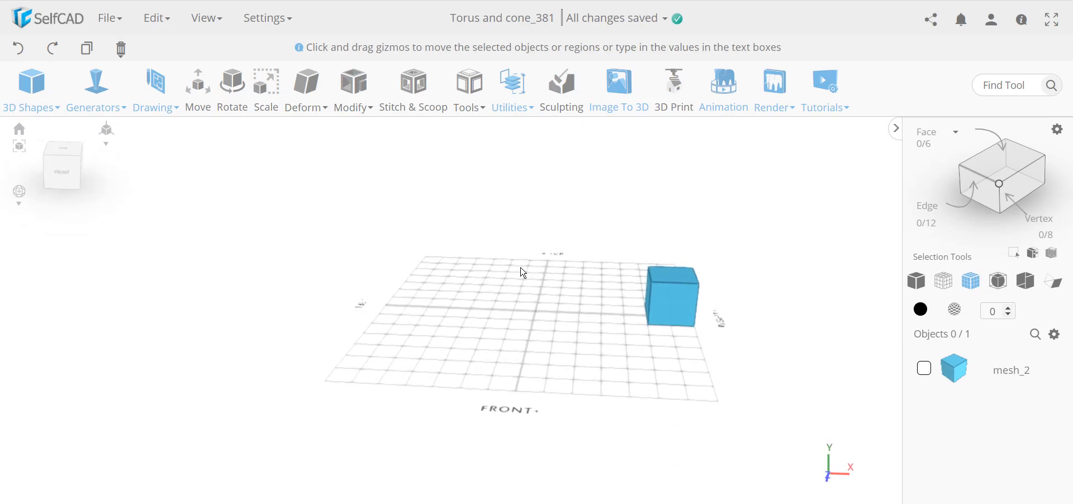
- Select the cube, center it at the grid origin with Move, and shift it along the X axis to X 300
{"action": "left_click", "coordinate": [683, 315]}
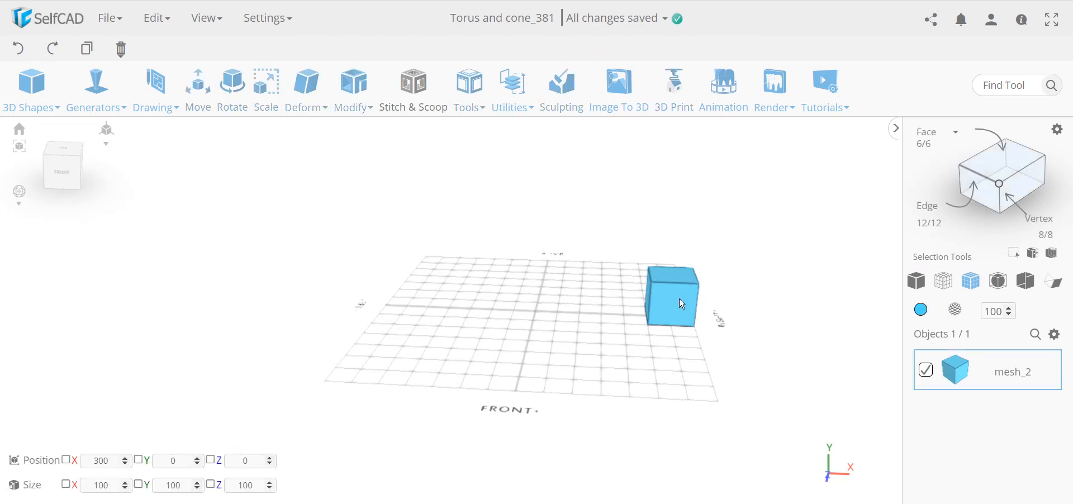
{"action": "left_click", "coordinate": [200, 109]}
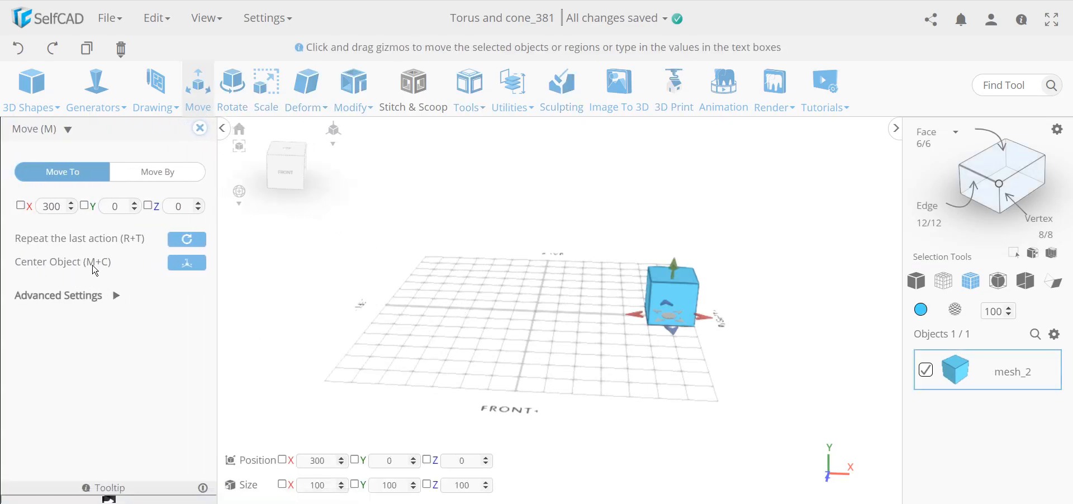
{"action": "left_click", "coordinate": [190, 265]}
{"action": "right_click_drag", "start_coordinate": [538, 325], "coordinate": [526, 426]}
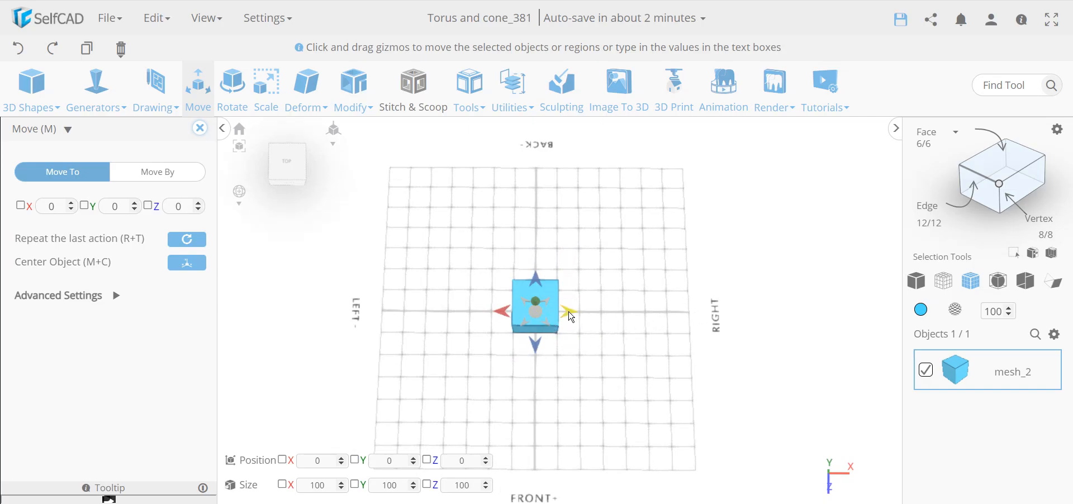
{"action": "left_click_drag", "start_coordinate": [572, 317], "coordinate": [777, 346]}
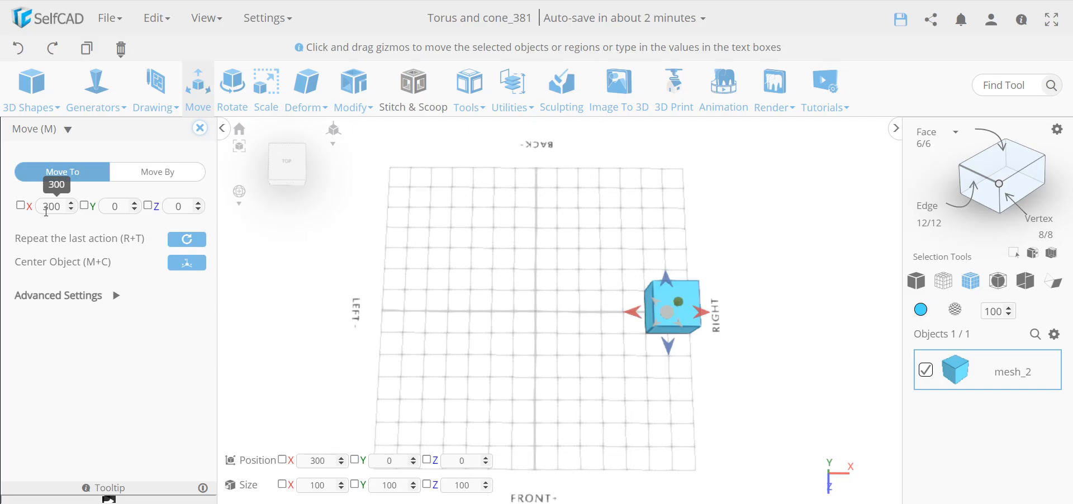
- Measure the length from the grid origin to the far right edge of the cube
{"action": "left_click_drag", "start_coordinate": [505, 391], "coordinate": [648, 338]}
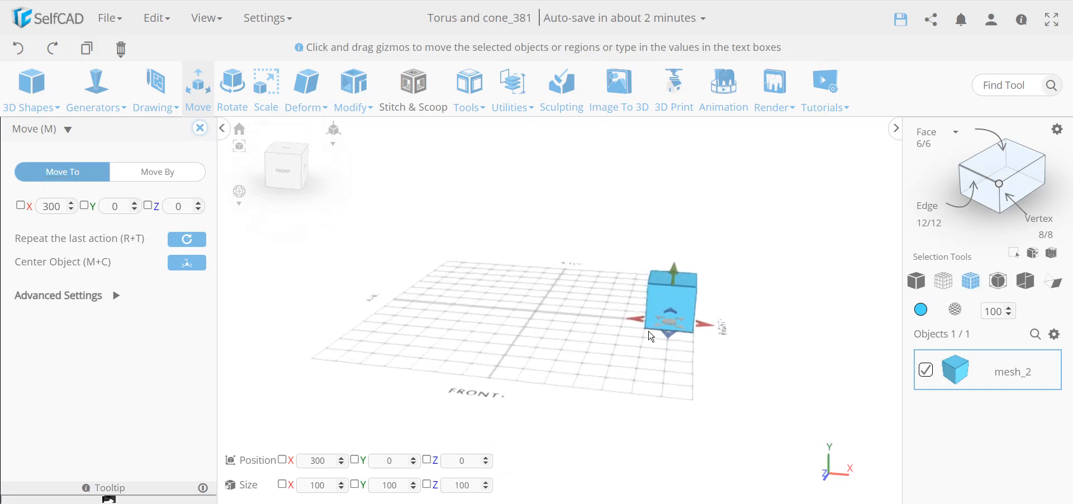
{"action": "left_click", "coordinate": [530, 109]}
{"action": "left_click", "coordinate": [523, 202]}
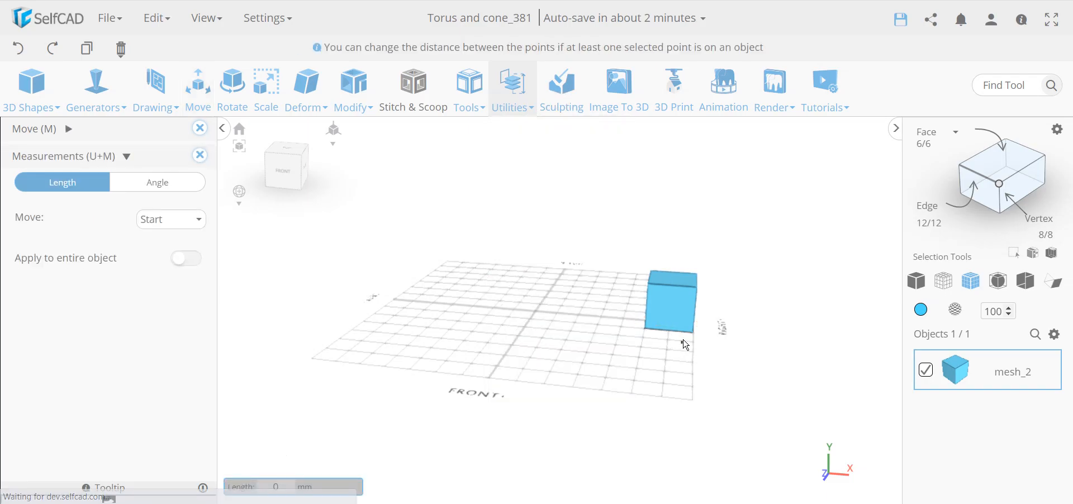
{"action": "left_click", "coordinate": [535, 311]}
{"action": "left_click_drag", "start_coordinate": [535, 311], "coordinate": [578, 366]}
{"action": "left_click", "coordinate": [698, 307]}
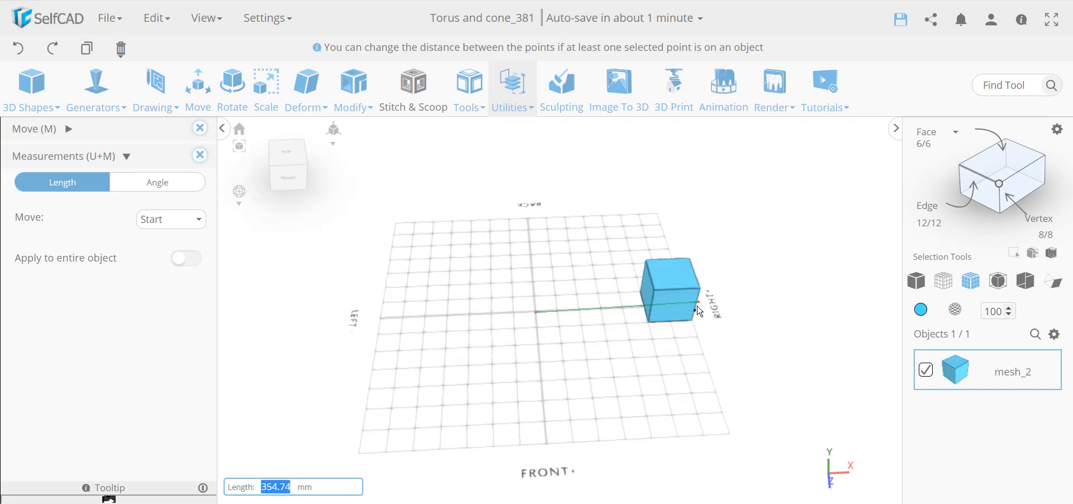
- Measure the length from the grid's front center line to the cube's lower front-right corner and inspect the start point up close
{"action": "left_click_drag", "start_coordinate": [353, 481], "coordinate": [595, 426]}
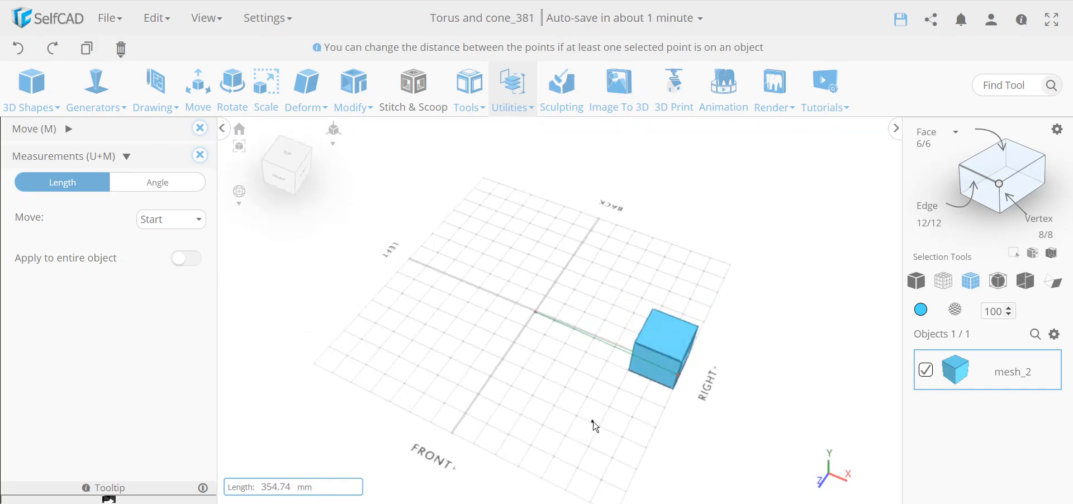
{"action": "left_click", "coordinate": [524, 326]}
{"action": "left_click", "coordinate": [671, 387]}
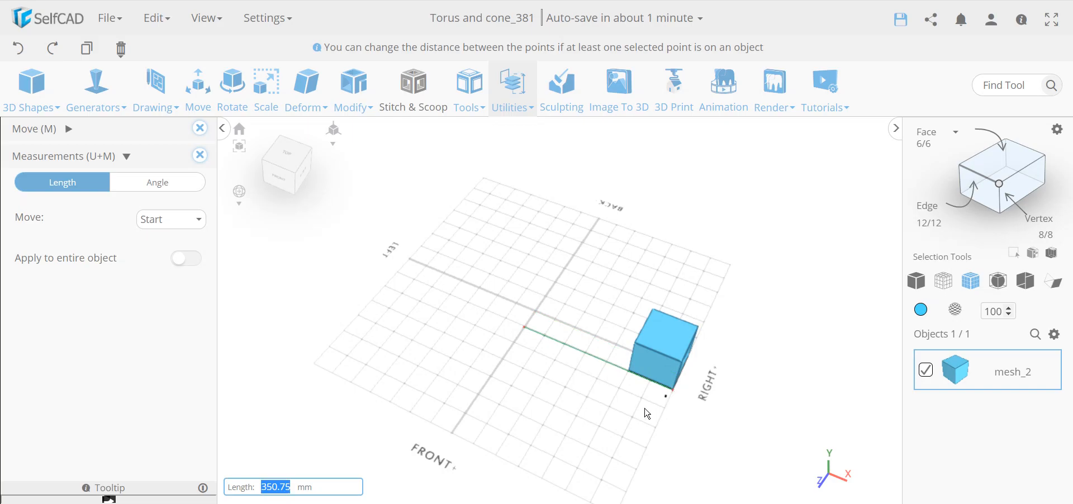
{"action": "scroll", "coordinate": [528, 330], "scroll_direction": "up", "scroll_amount": 5}
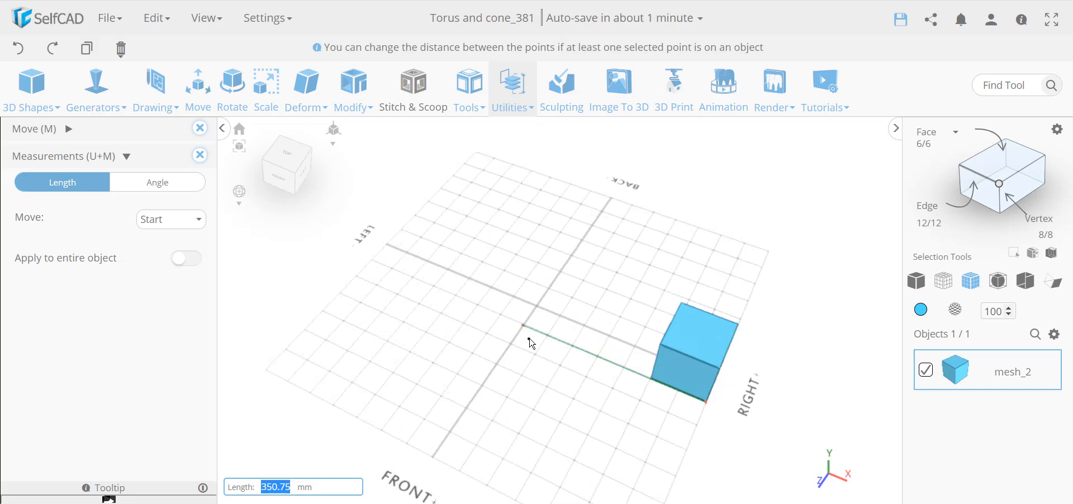
{"action": "scroll", "coordinate": [524, 331], "scroll_direction": "up", "scroll_amount": 3}
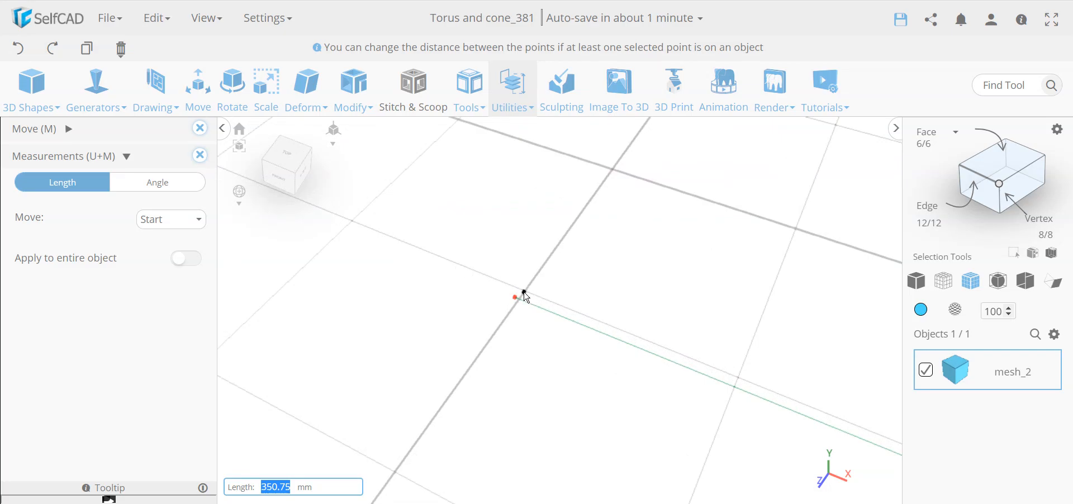
{"action": "scroll", "coordinate": [585, 327], "scroll_direction": "down", "scroll_amount": 5}
{"action": "scroll", "coordinate": [580, 334], "scroll_direction": "down", "scroll_amount": 5}
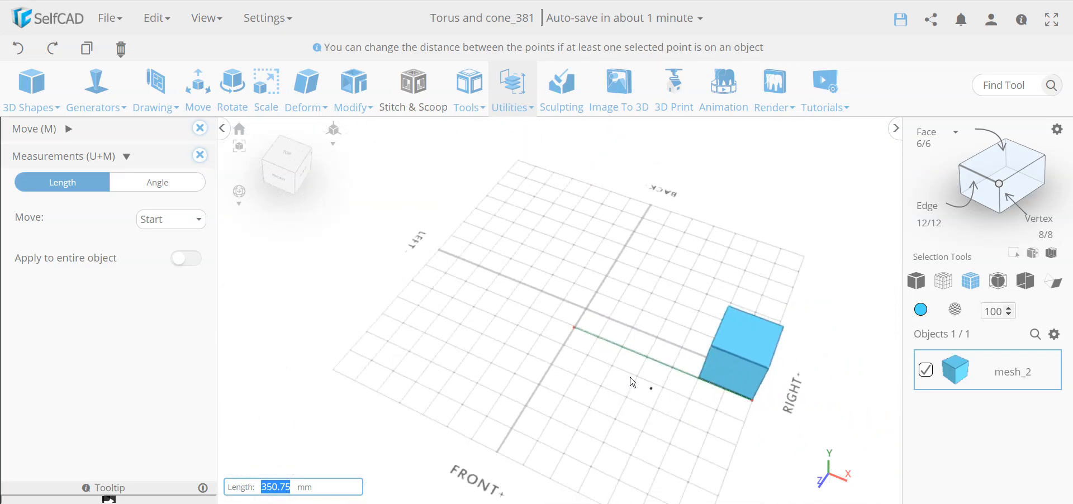
- Measure the cube's upper front edge and close the Measurements tool
{"action": "left_click", "coordinate": [714, 350]}
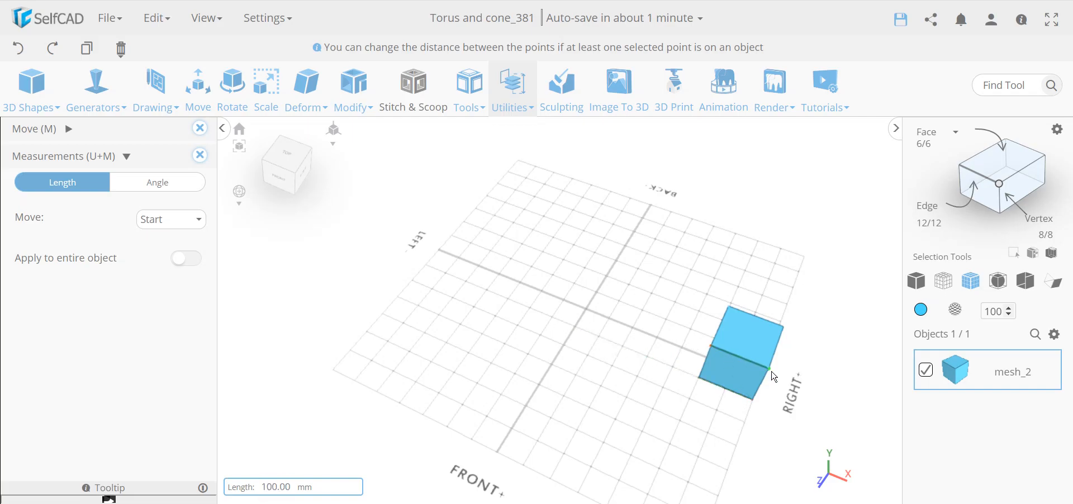
{"action": "left_click", "coordinate": [271, 484]}
{"action": "left_click", "coordinate": [766, 366]}
{"action": "left_click", "coordinate": [200, 157]}
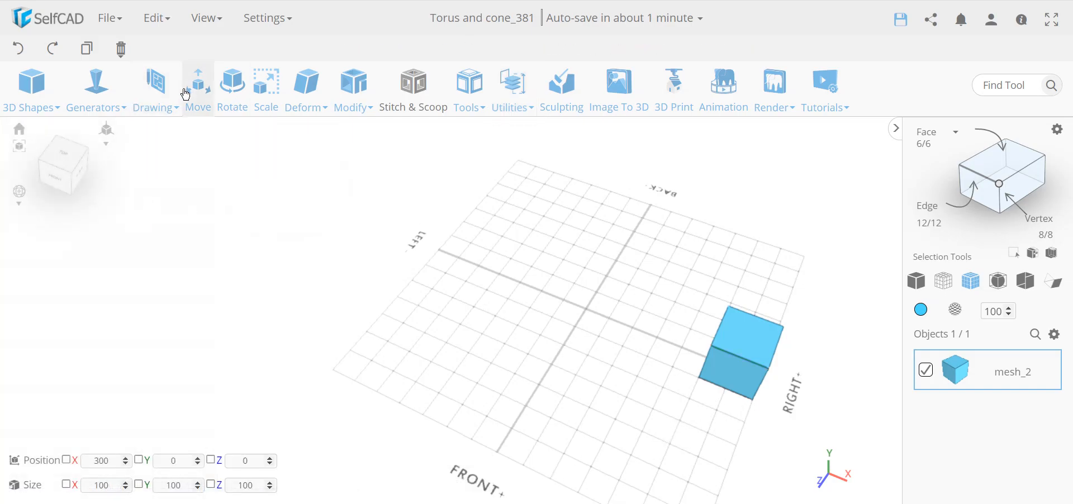
- Use Move to reposition the cube freely along all three axes to about X 86.45, Y 69, Z 91.55
{"action": "left_click", "coordinate": [201, 92]}
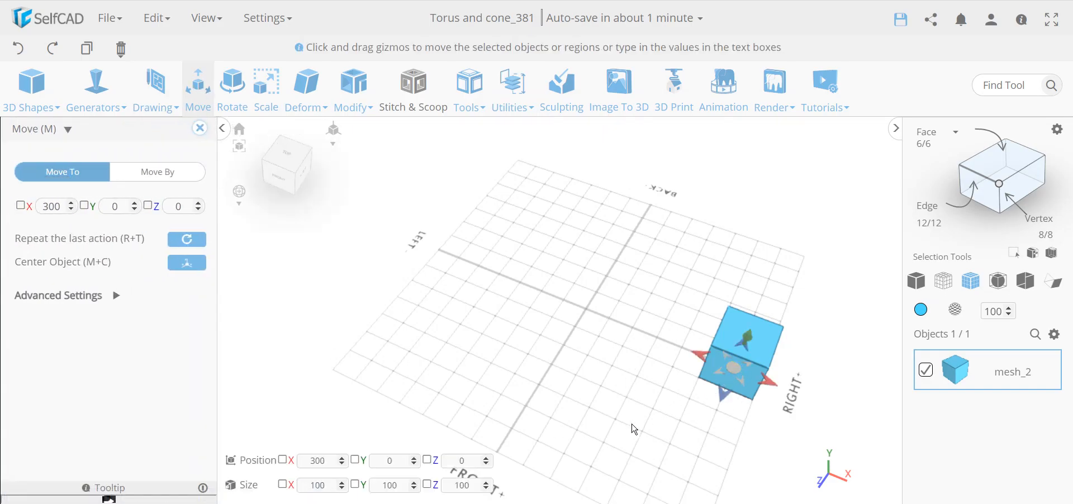
{"action": "left_click_drag", "start_coordinate": [627, 431], "coordinate": [733, 369]}
{"action": "left_click_drag", "start_coordinate": [749, 278], "coordinate": [793, 254]}
{"action": "left_click_drag", "start_coordinate": [855, 268], "coordinate": [757, 328]}
{"action": "left_click_drag", "start_coordinate": [767, 362], "coordinate": [592, 312]}
{"action": "left_click_drag", "start_coordinate": [631, 399], "coordinate": [711, 378]}
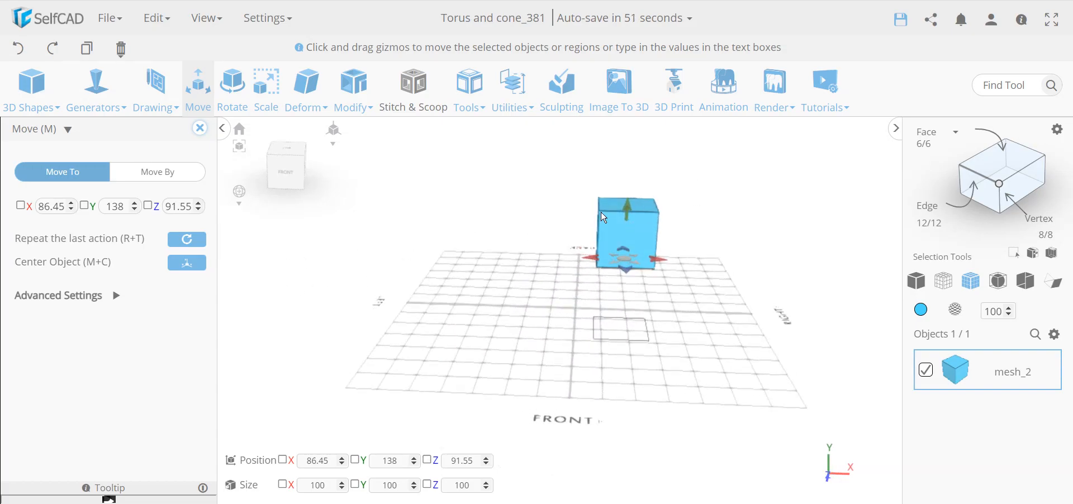
{"action": "left_click_drag", "start_coordinate": [634, 208], "coordinate": [648, 274]}
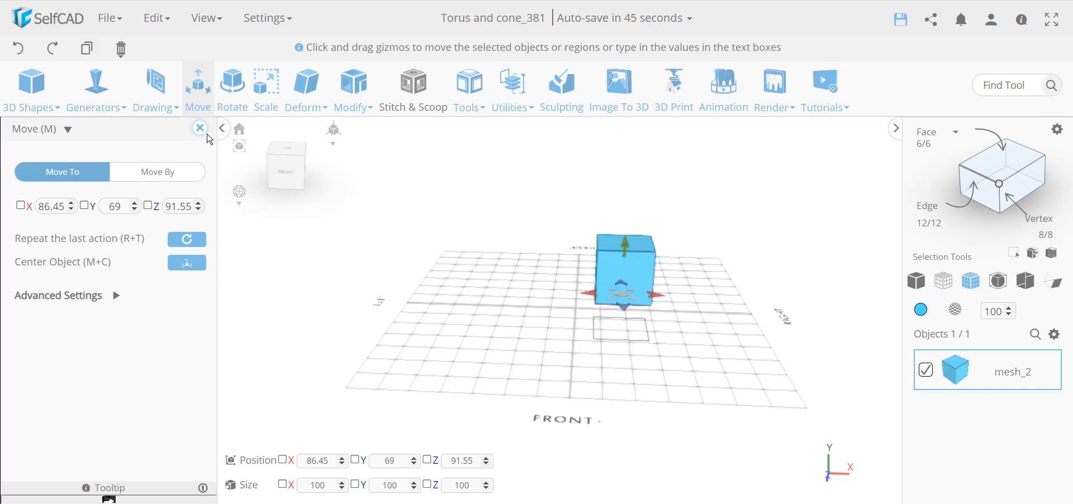
- Rotate the cube about 45 degrees around the Z axis and show the advanced rotation settings
{"action": "left_click", "coordinate": [233, 87]}
{"action": "left_click_drag", "start_coordinate": [620, 391], "coordinate": [563, 395]}
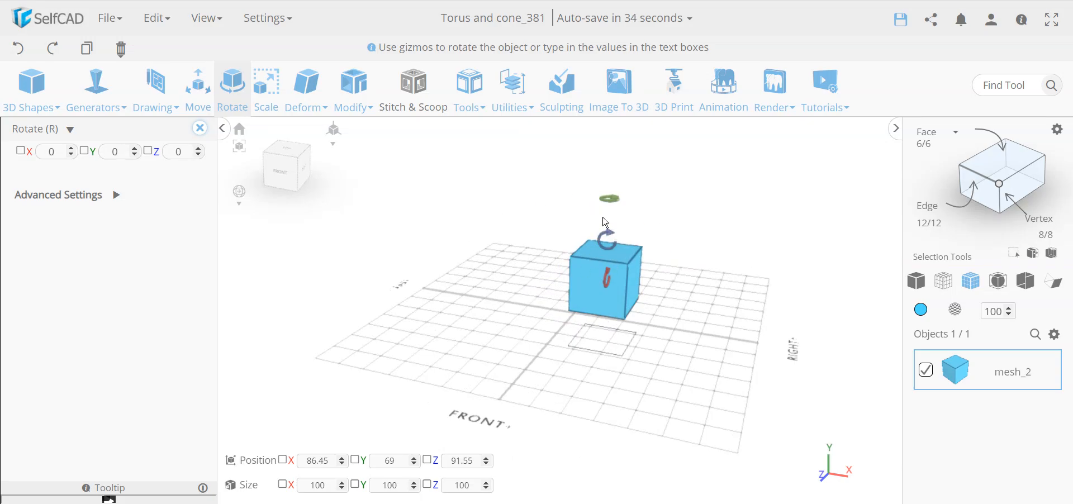
{"action": "left_click_drag", "start_coordinate": [809, 410], "coordinate": [733, 415]}
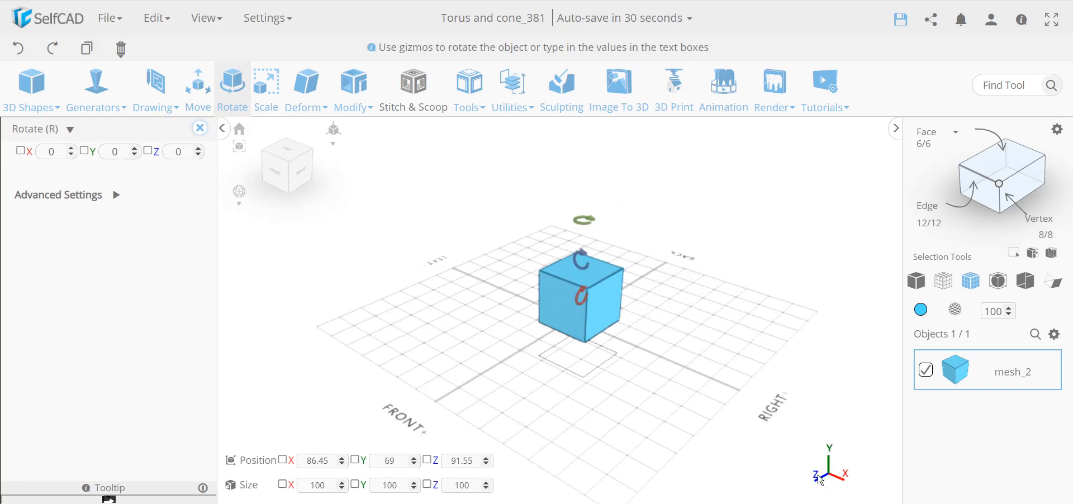
{"action": "left_click_drag", "start_coordinate": [772, 479], "coordinate": [803, 471]}
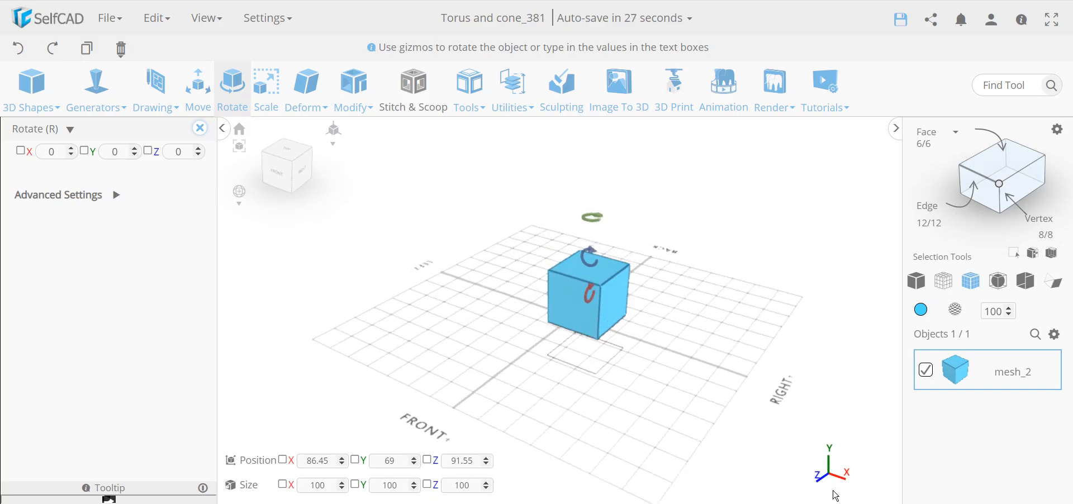
{"action": "left_click_drag", "start_coordinate": [685, 447], "coordinate": [757, 434]}
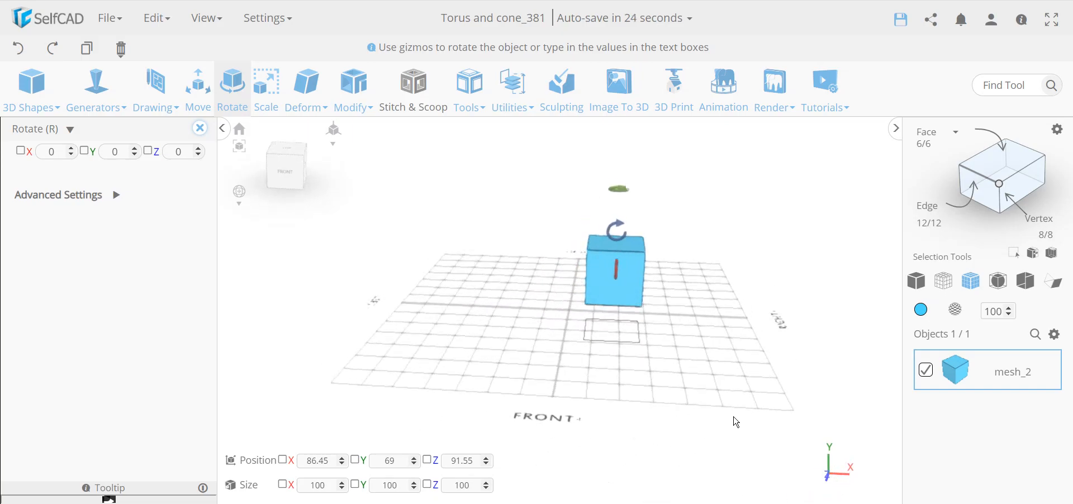
{"action": "left_click_drag", "start_coordinate": [622, 229], "coordinate": [613, 210]}
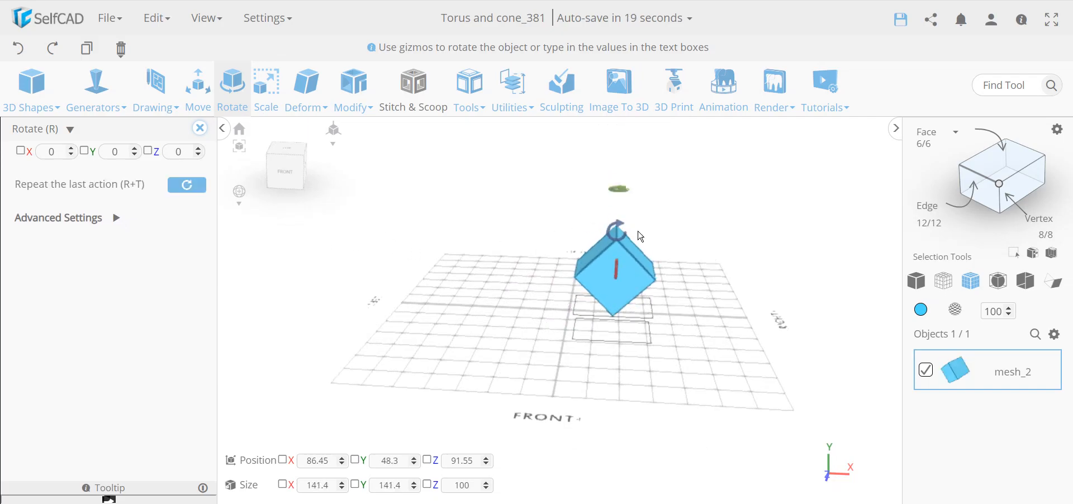
{"action": "left_click", "coordinate": [111, 218]}
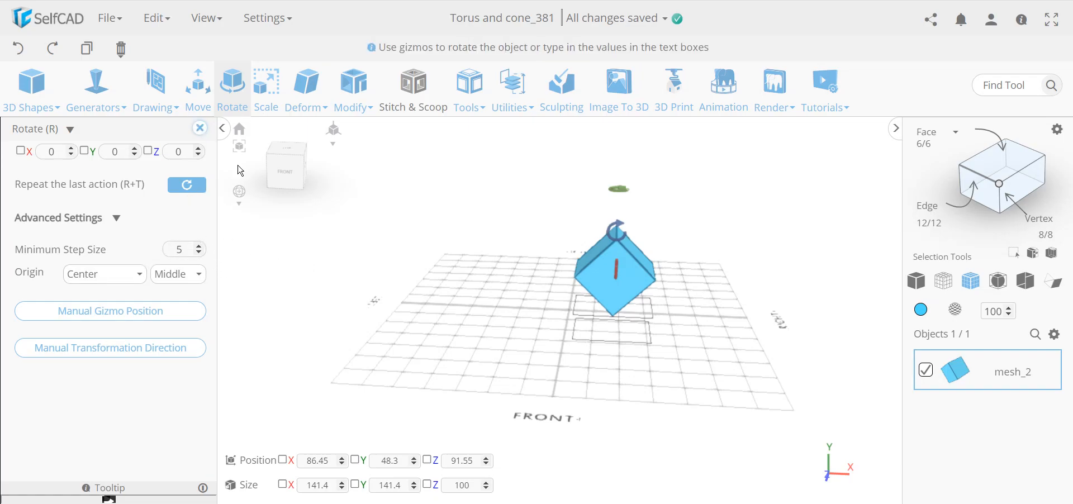
- Use Move to lower the tilted cube and shift it along X to about X 36.45, Y 24.3
{"action": "left_click", "coordinate": [202, 104]}
{"action": "left_click_drag", "start_coordinate": [550, 362], "coordinate": [664, 345]}
{"action": "left_click_drag", "start_coordinate": [610, 282], "coordinate": [565, 264]}
{"action": "left_click_drag", "start_coordinate": [518, 322], "coordinate": [560, 335]}
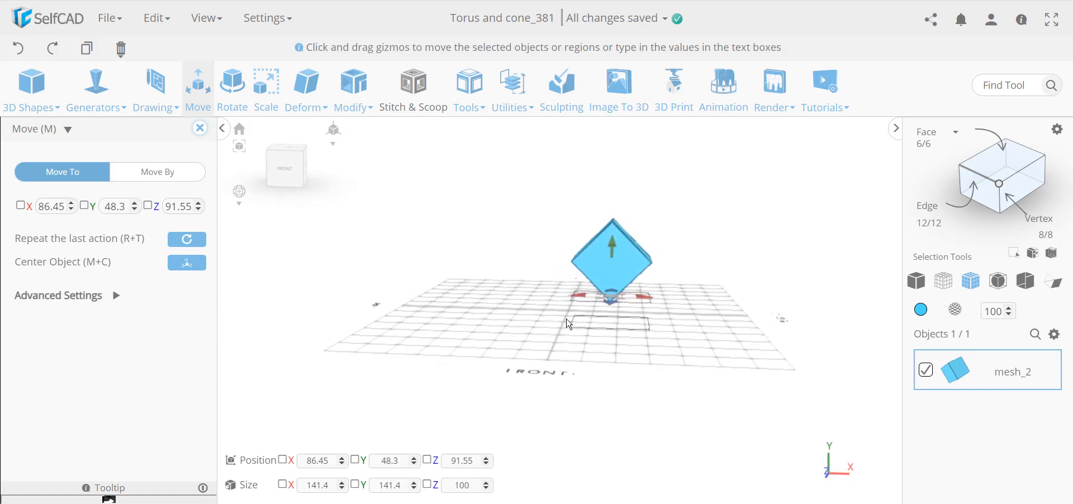
{"action": "mouse_move", "coordinate": [626, 343]}
{"action": "left_mouse_down"}
{"action": "mouse_move", "coordinate": [602, 348]}
{"action": "mouse_move", "coordinate": [623, 355]}
{"action": "left_mouse_up"}
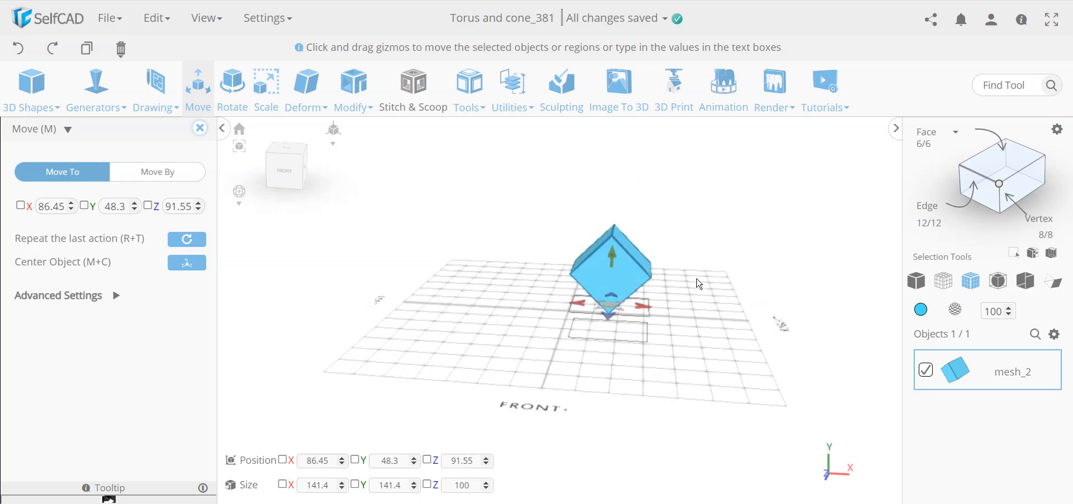
{"action": "mouse_move", "coordinate": [615, 262]}
{"action": "left_mouse_down"}
{"action": "mouse_move", "coordinate": [621, 190]}
{"action": "mouse_move", "coordinate": [617, 274]}
{"action": "left_mouse_up"}
{"action": "left_click_drag", "start_coordinate": [648, 326], "coordinate": [617, 337]}
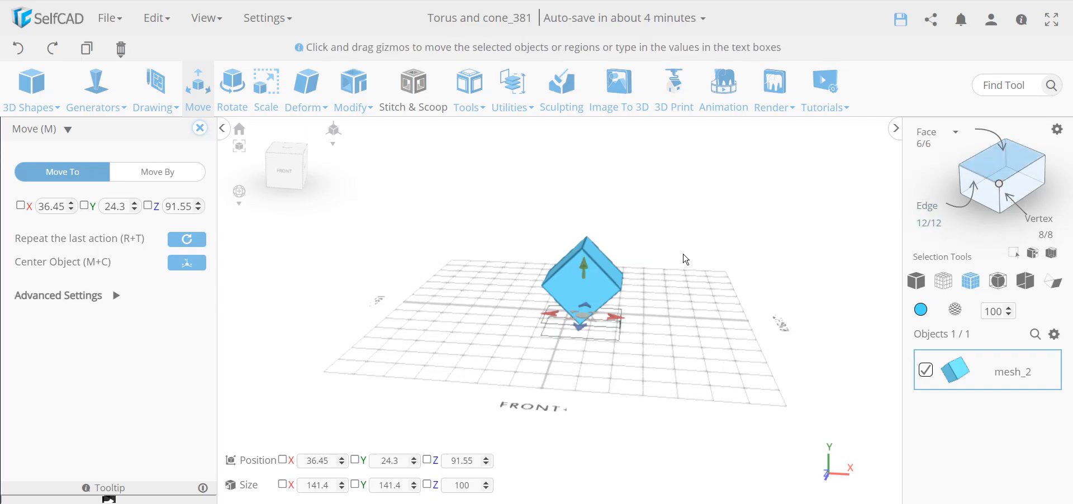
- Select the tilted cube's upper-right face and raise it along Y to about 118
{"action": "left_click", "coordinate": [614, 261]}
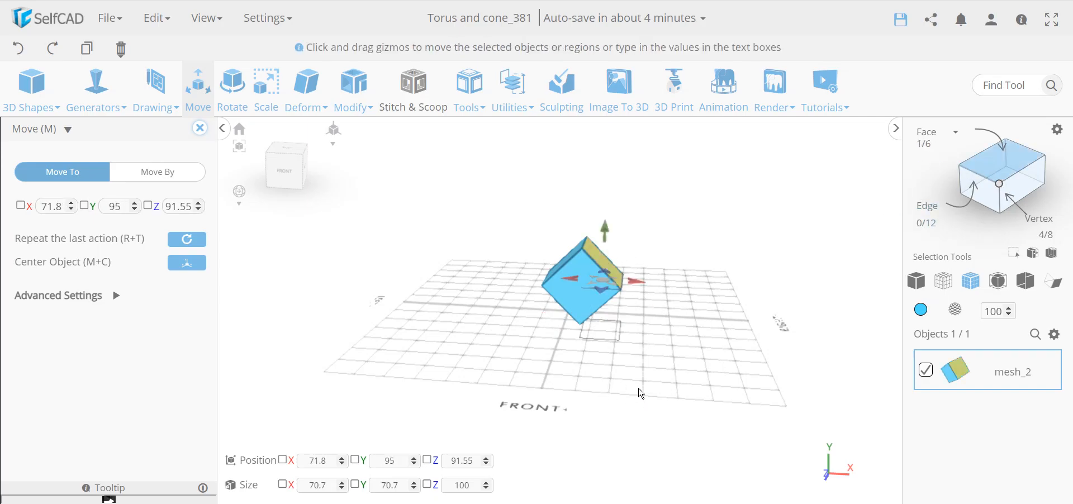
{"action": "mouse_move", "coordinate": [679, 387]}
{"action": "right_mouse_down"}
{"action": "mouse_move", "coordinate": [649, 381]}
{"action": "mouse_move", "coordinate": [676, 375]}
{"action": "mouse_move", "coordinate": [669, 385]}
{"action": "right_mouse_up"}
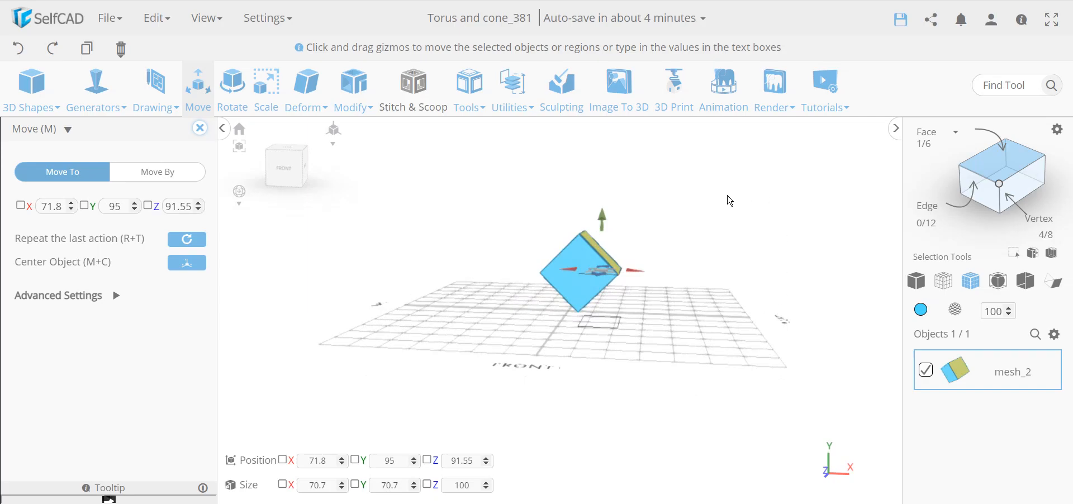
{"action": "mouse_move", "coordinate": [607, 215]}
{"action": "left_mouse_down"}
{"action": "mouse_move", "coordinate": [614, 130]}
{"action": "mouse_move", "coordinate": [636, 227]}
{"action": "mouse_move", "coordinate": [633, 302]}
{"action": "mouse_move", "coordinate": [650, 166]}
{"action": "mouse_move", "coordinate": [609, 206]}
{"action": "left_mouse_up"}
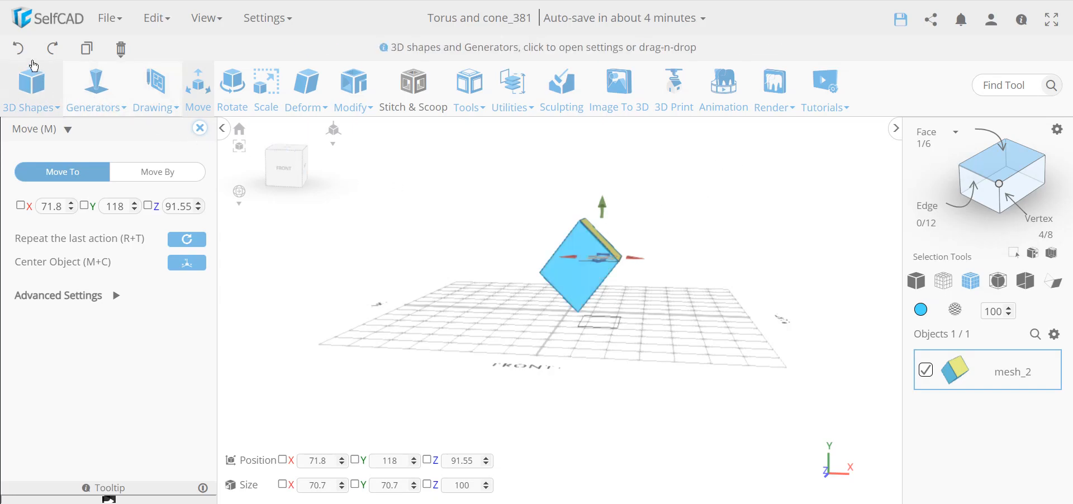
- Undo the face move, the cube's repositioning and its rotation around Z
{"action": "left_click", "coordinate": [18, 53]}
{"action": "left_click", "coordinate": [19, 53]}
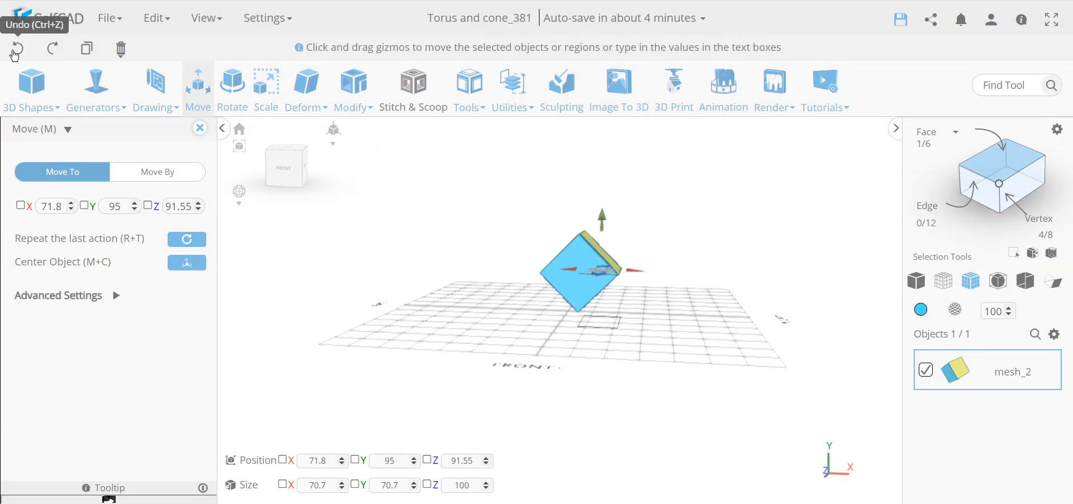
{"action": "left_click", "coordinate": [12, 56]}
{"action": "left_click", "coordinate": [12, 56]}
{"action": "left_click", "coordinate": [12, 56]}
{"action": "right_click_drag", "start_coordinate": [763, 301], "coordinate": [744, 324]}
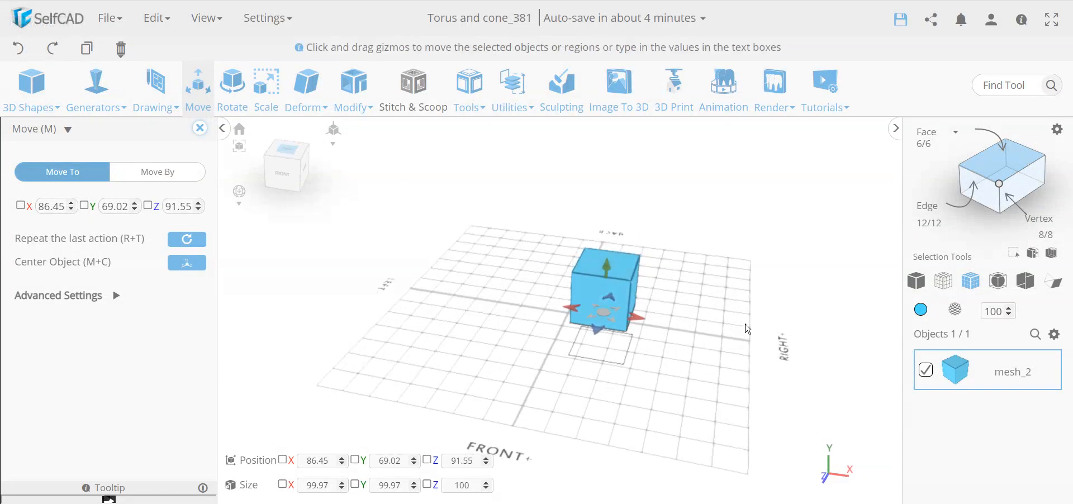
- Select the cube's top face, raise it along Y to about 275 and close the Move tool
{"action": "left_click", "coordinate": [629, 265]}
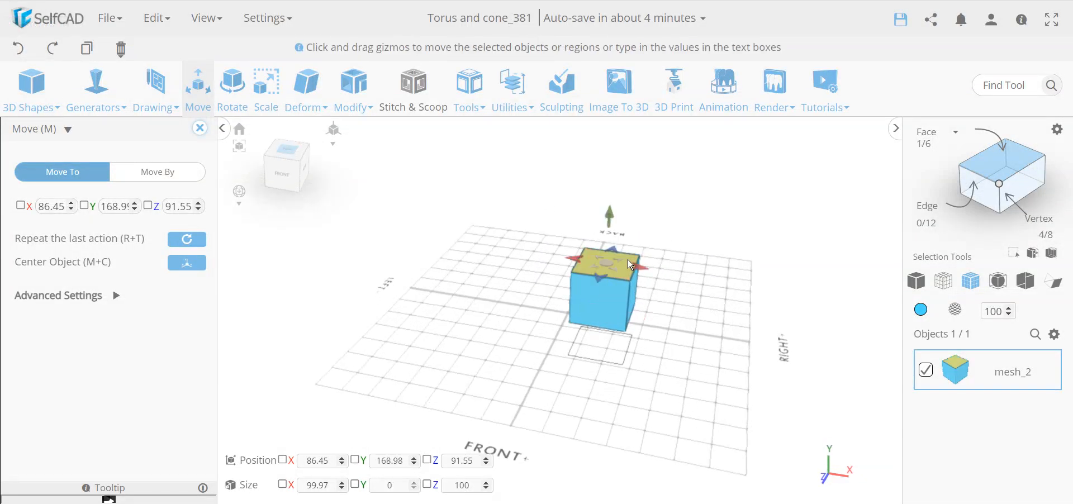
{"action": "left_click_drag", "start_coordinate": [694, 357], "coordinate": [711, 339]}
{"action": "left_click_drag", "start_coordinate": [620, 196], "coordinate": [618, 129]}
{"action": "scroll", "coordinate": [709, 220], "scroll_direction": "down", "scroll_amount": 4}
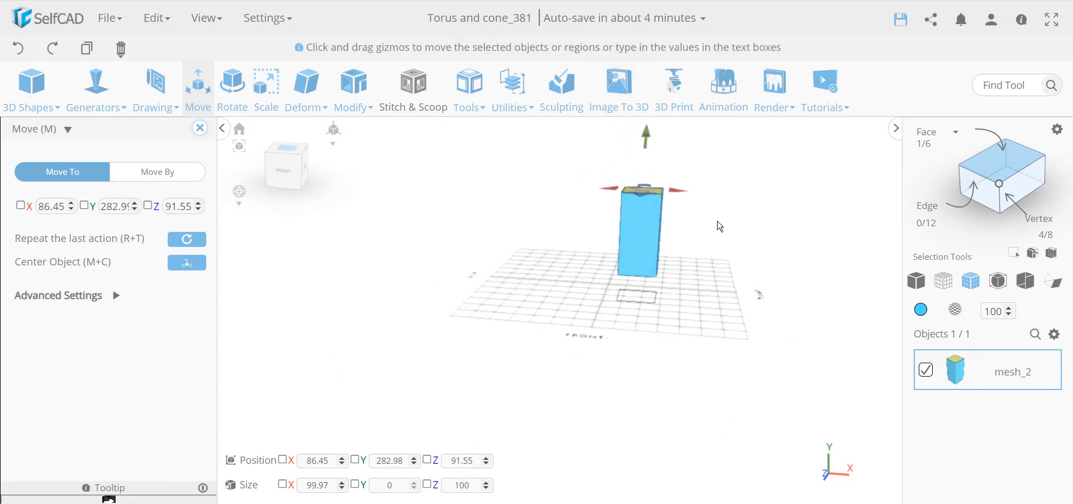
{"action": "right_click_drag", "start_coordinate": [719, 223], "coordinate": [682, 260]}
{"action": "scroll", "coordinate": [679, 258], "scroll_direction": "up", "scroll_amount": 3}
{"action": "left_click_drag", "start_coordinate": [617, 239], "coordinate": [694, 233]}
{"action": "left_click_drag", "start_coordinate": [702, 422], "coordinate": [739, 419]}
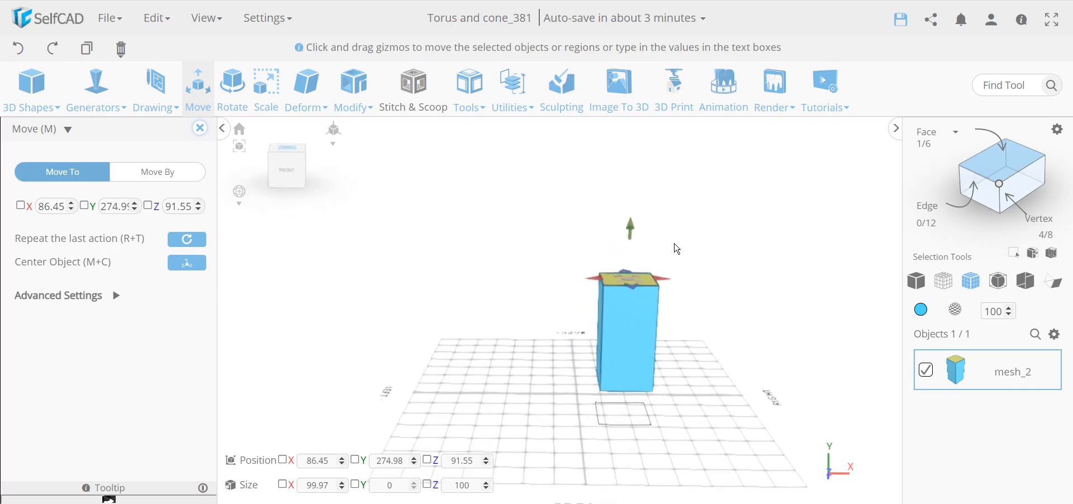
{"action": "left_click", "coordinate": [201, 130]}
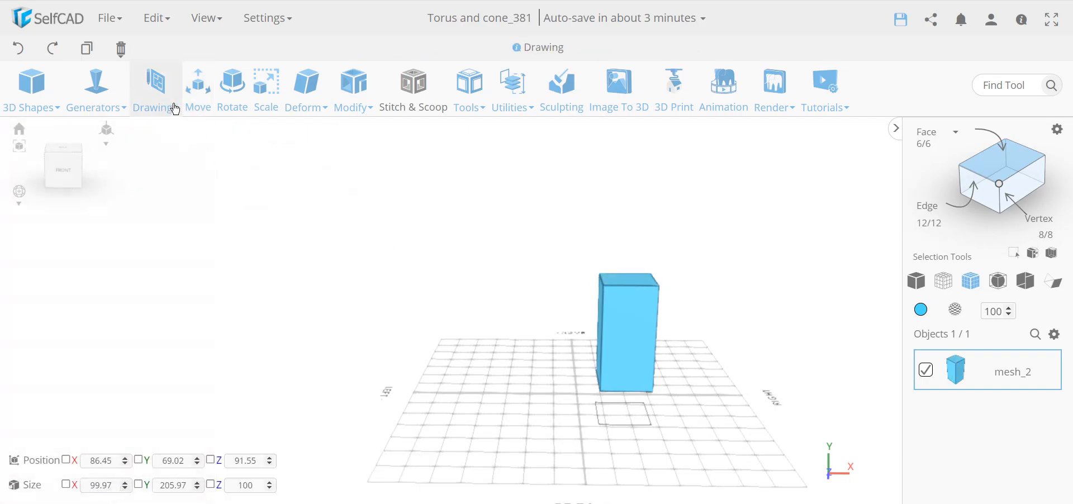
- Tilt the tall box clockwise around the Z axis with Rotate and close the tool
{"action": "left_click", "coordinate": [233, 89]}
{"action": "left_click_drag", "start_coordinate": [632, 289], "coordinate": [675, 287]}
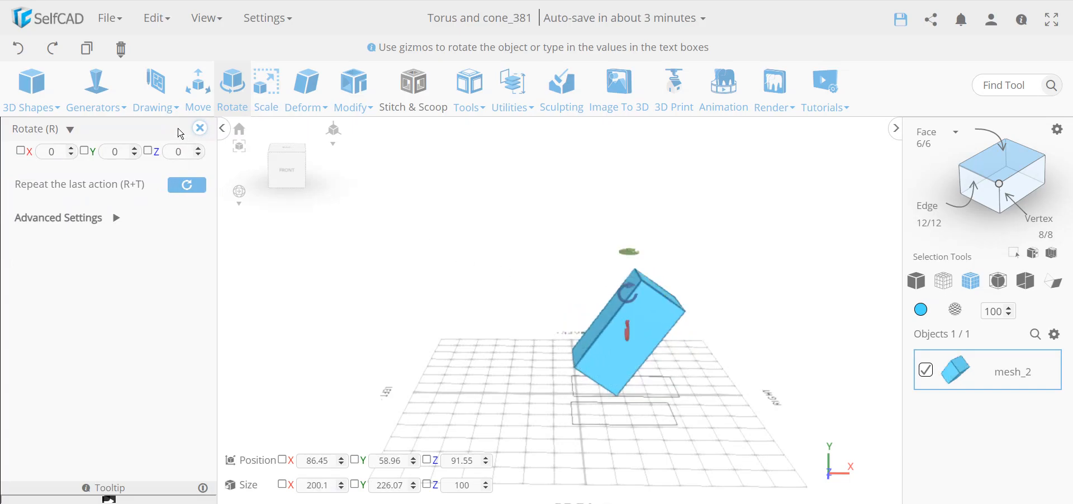
{"action": "left_click", "coordinate": [199, 128]}
- Select the tilted box's upper end face and enable Local Transformation in the advanced Move settings
{"action": "left_click", "coordinate": [643, 323]}
{"action": "left_click", "coordinate": [199, 106]}
{"action": "mouse_move", "coordinate": [397, 294]}
{"action": "left_mouse_down"}
{"action": "mouse_move", "coordinate": [429, 275]}
{"action": "mouse_move", "coordinate": [400, 286]}
{"action": "left_mouse_up"}
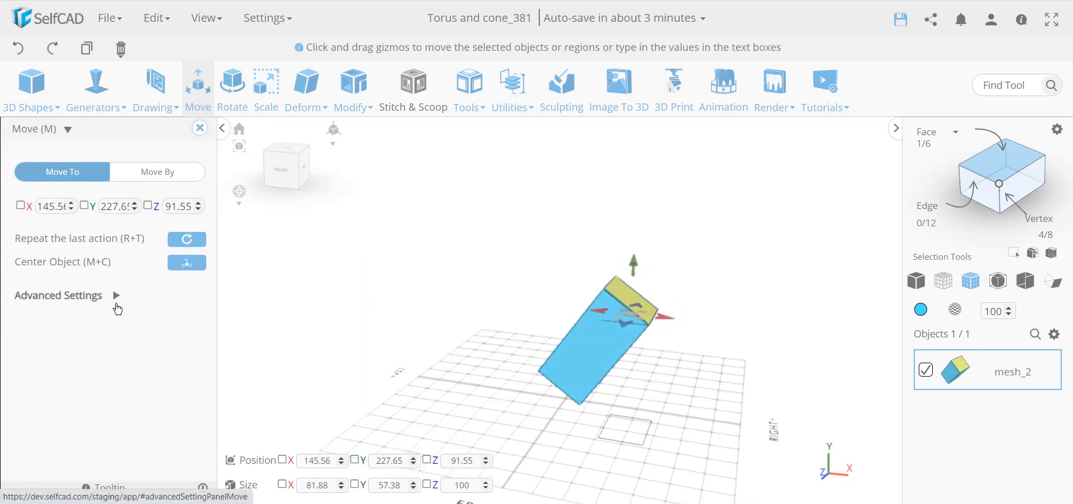
{"action": "left_click", "coordinate": [115, 295]}
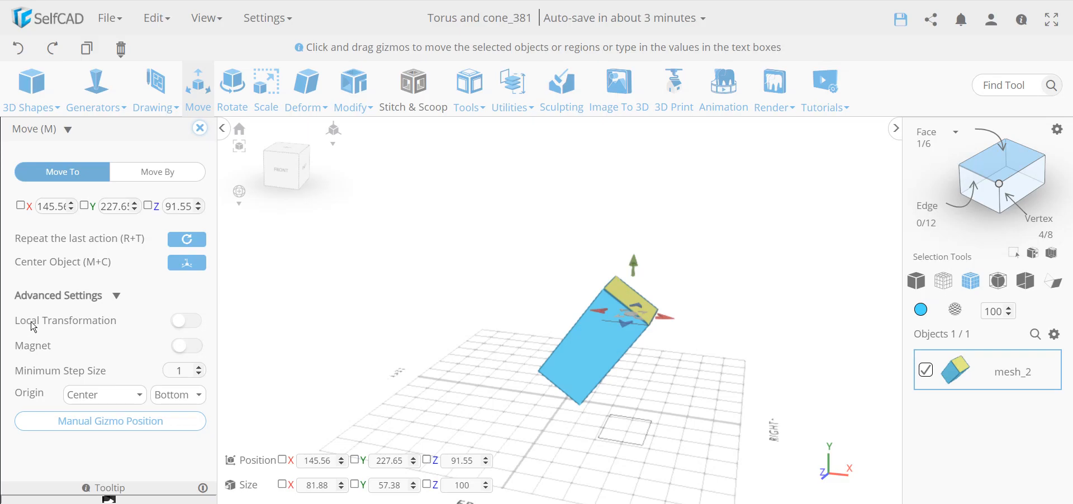
{"action": "left_click", "coordinate": [189, 321]}
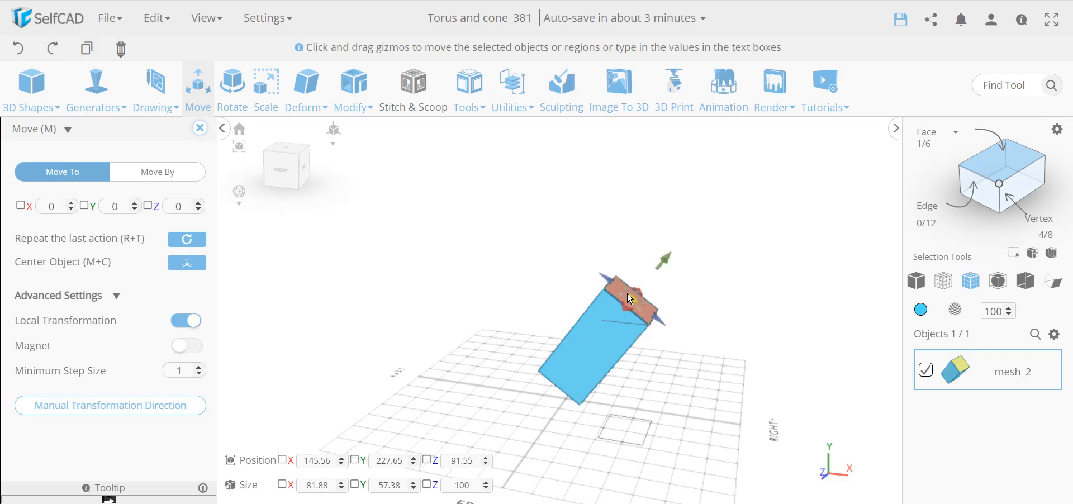
- Slide the end face within its own plane and push it inward along its normal to about X 126.21, Y 194.81, Z 86.55
{"action": "right_click_drag", "start_coordinate": [711, 382], "coordinate": [664, 398]}
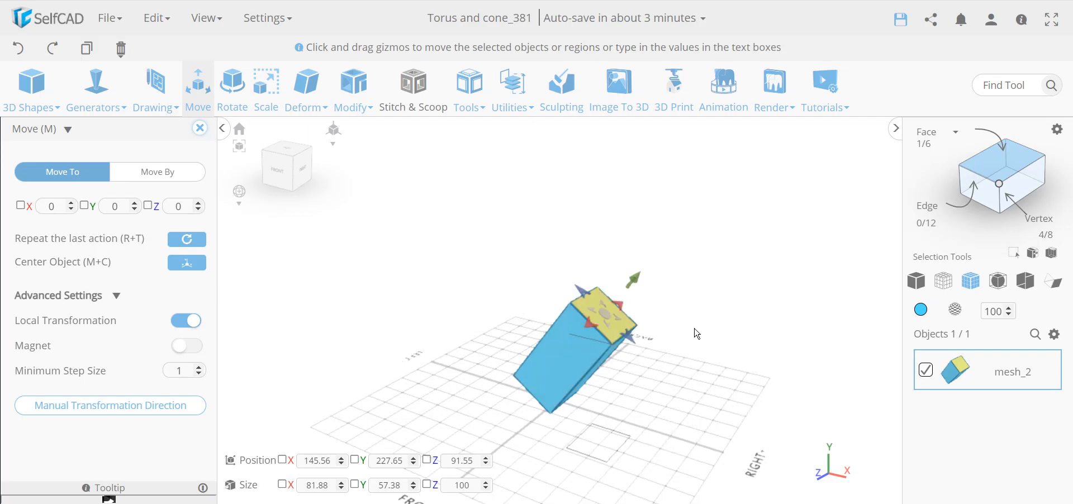
{"action": "left_click_drag", "start_coordinate": [606, 315], "coordinate": [612, 338]}
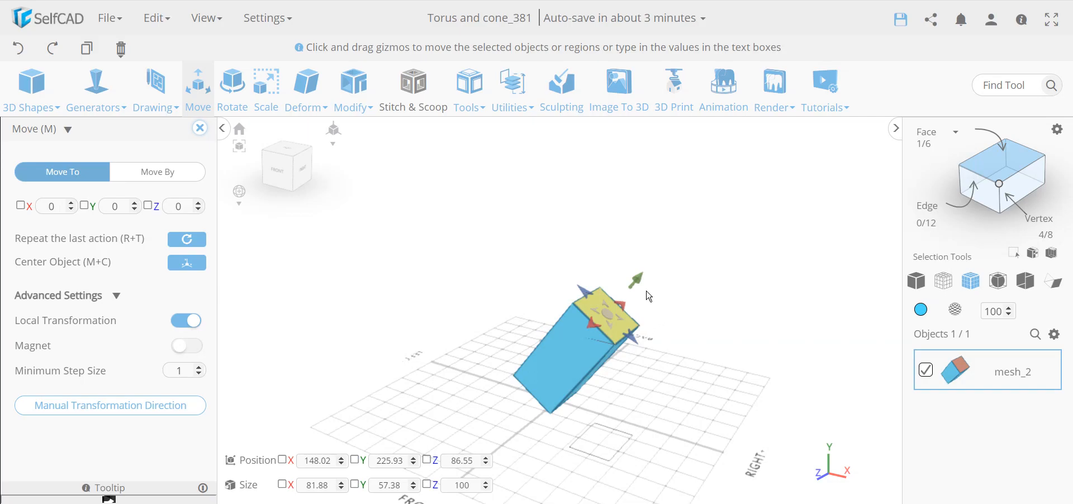
{"action": "left_click_drag", "start_coordinate": [739, 413], "coordinate": [767, 410]}
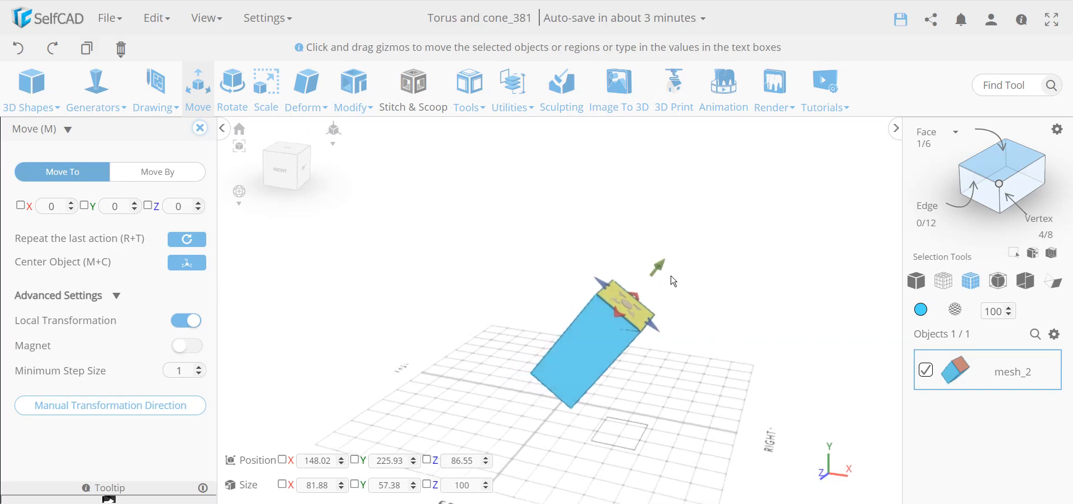
{"action": "left_click_drag", "start_coordinate": [658, 266], "coordinate": [640, 329]}
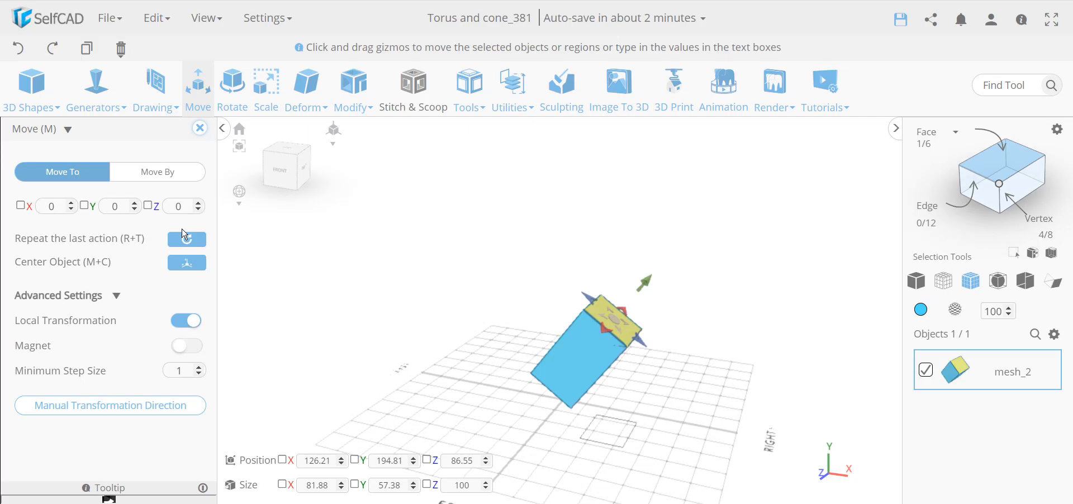
- Deselect the end face, close the Move tool and delete the tilted box from the scene
{"action": "left_click", "coordinate": [453, 291]}
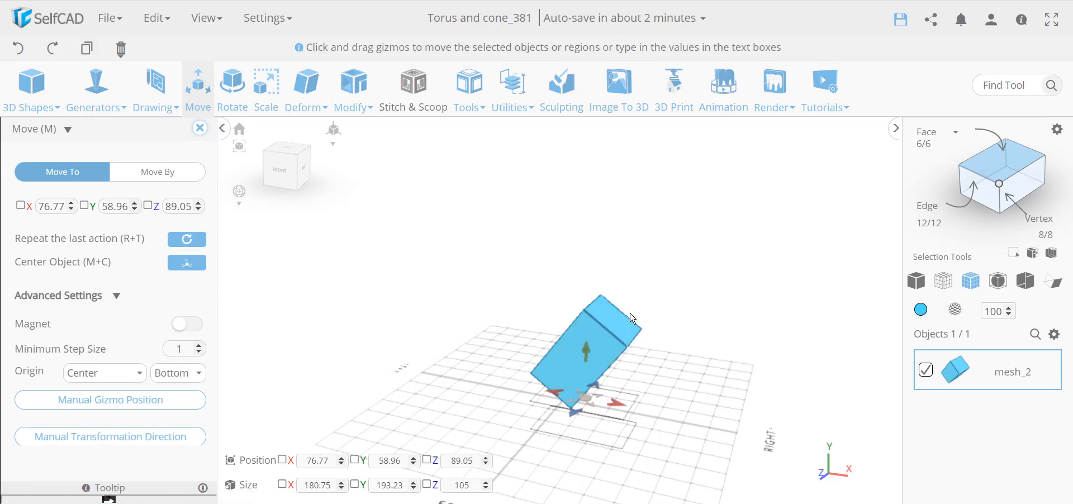
{"action": "left_click_drag", "start_coordinate": [683, 478], "coordinate": [638, 365]}
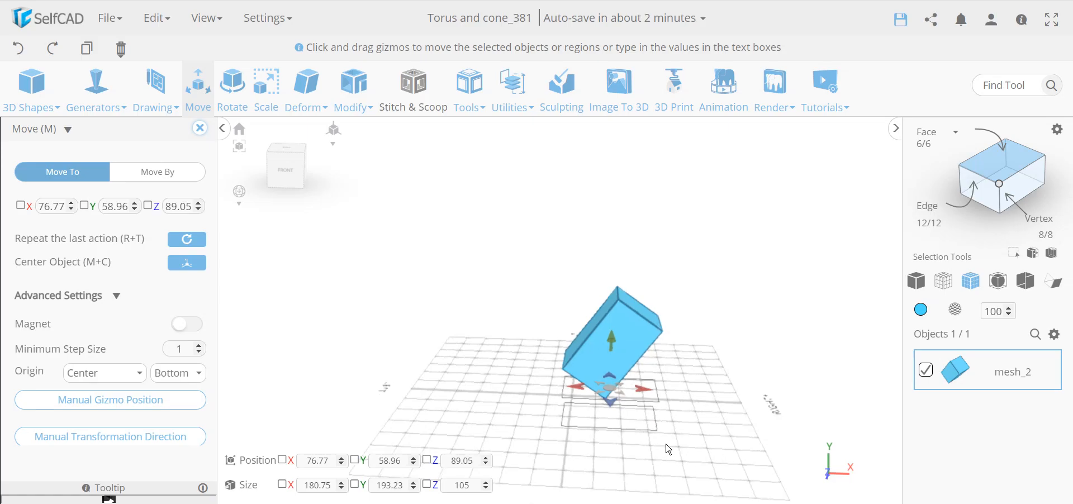
{"action": "left_click_drag", "start_coordinate": [678, 446], "coordinate": [637, 430]}
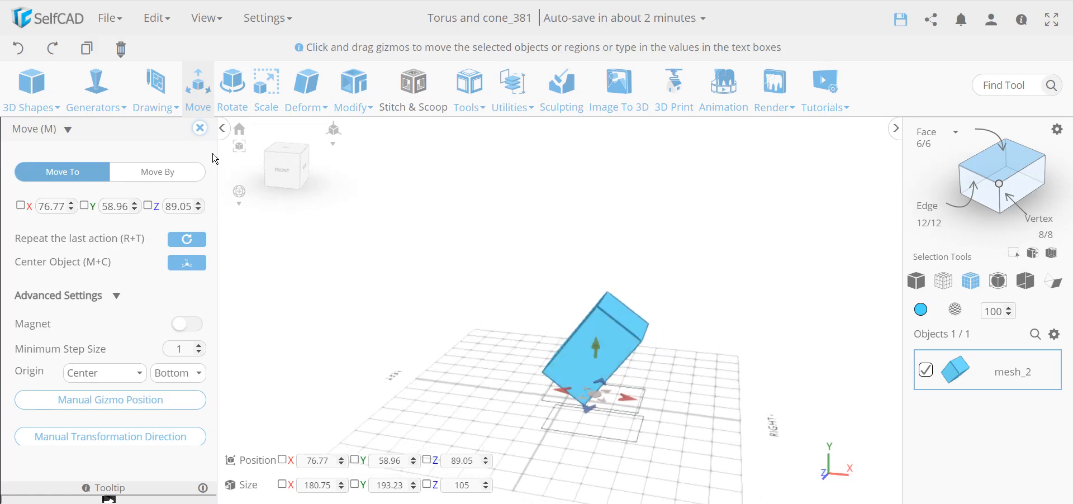
{"action": "left_click", "coordinate": [199, 129]}
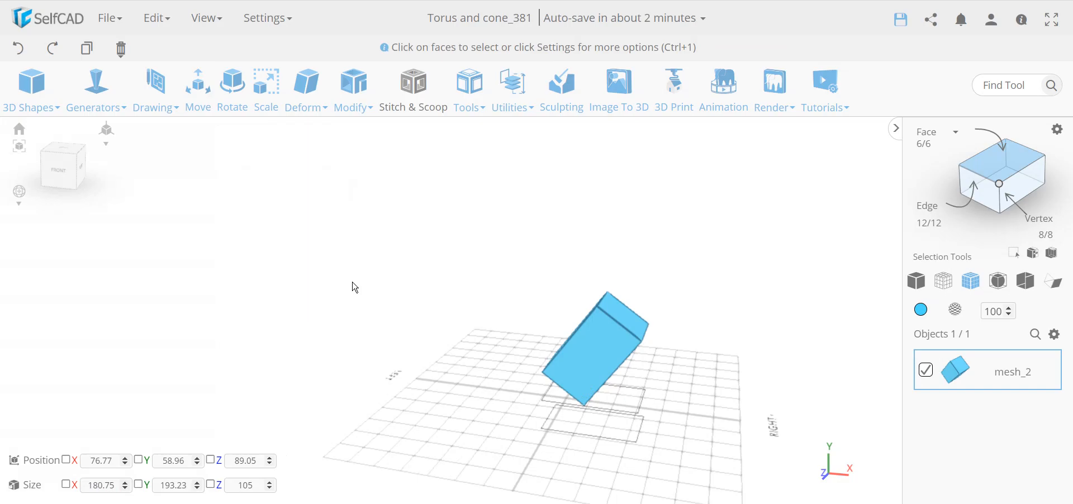
{"action": "key", "text": "Delete"}
{"action": "key", "text": "Return"}
- Create a cube shape with its width set to 300 and finalize it
{"action": "mouse_move", "coordinate": [32, 89]}
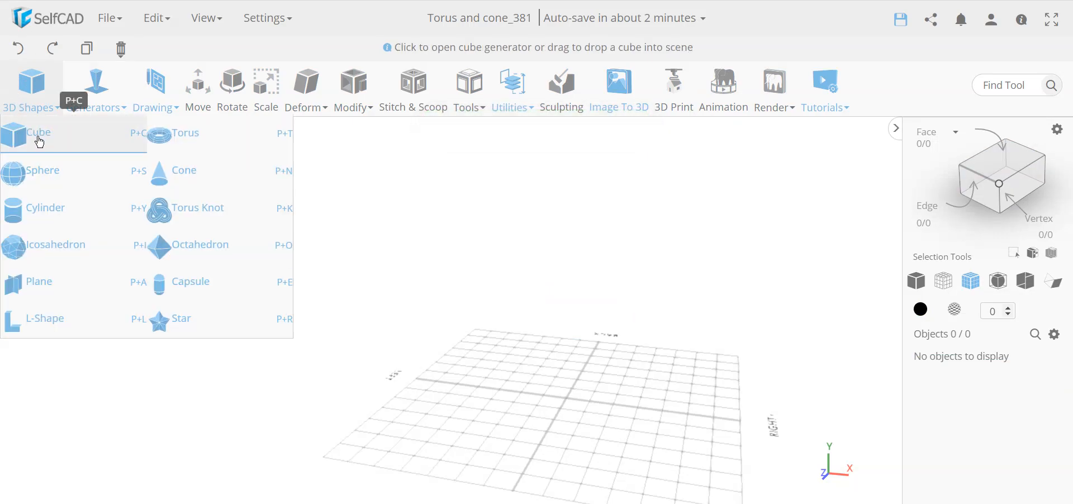
{"action": "left_click", "coordinate": [40, 141]}
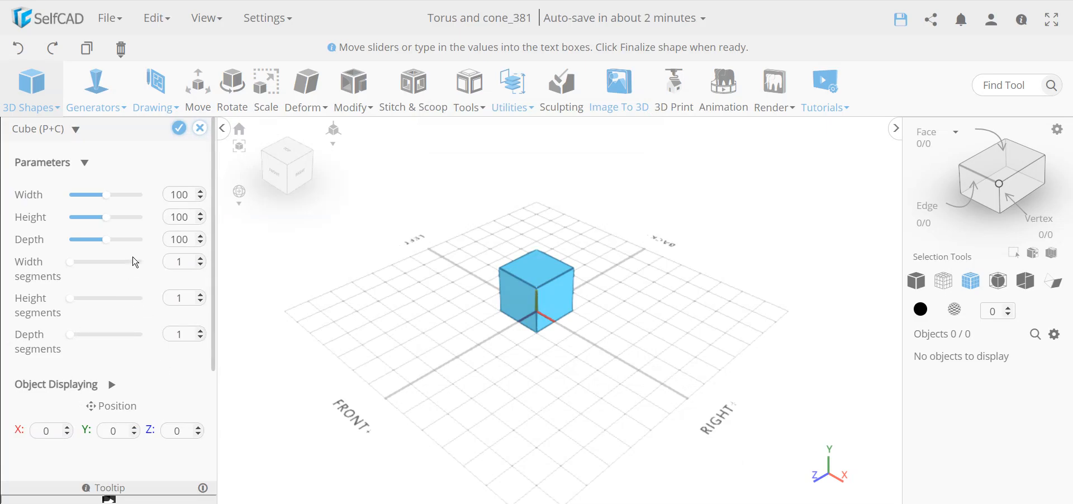
{"action": "double_click", "coordinate": [179, 195]}
{"action": "type", "text": "300"}
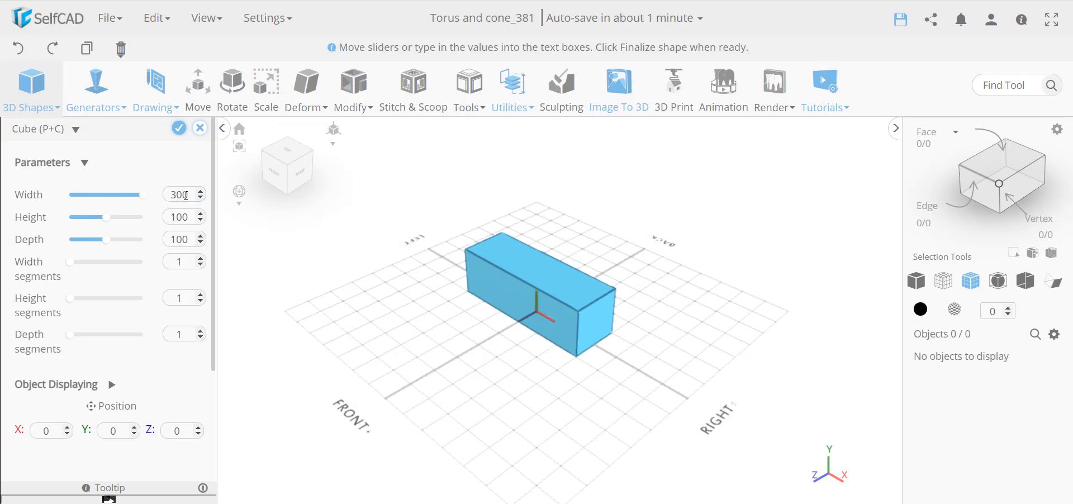
{"action": "left_click", "coordinate": [179, 128]}
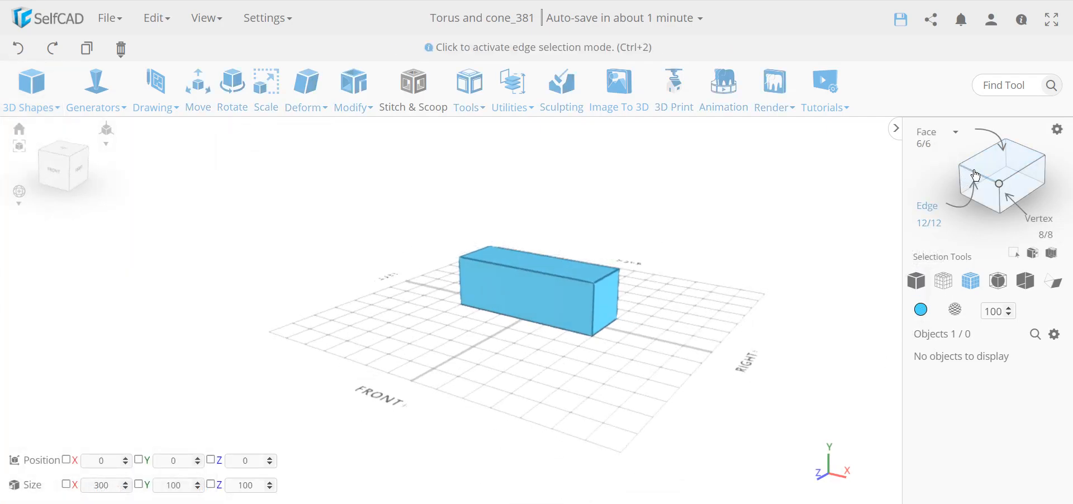
- Switch to edge selection and raise the box's upper right-end edge to Y position 300
{"action": "left_click", "coordinate": [927, 206]}
{"action": "left_click", "coordinate": [606, 276]}
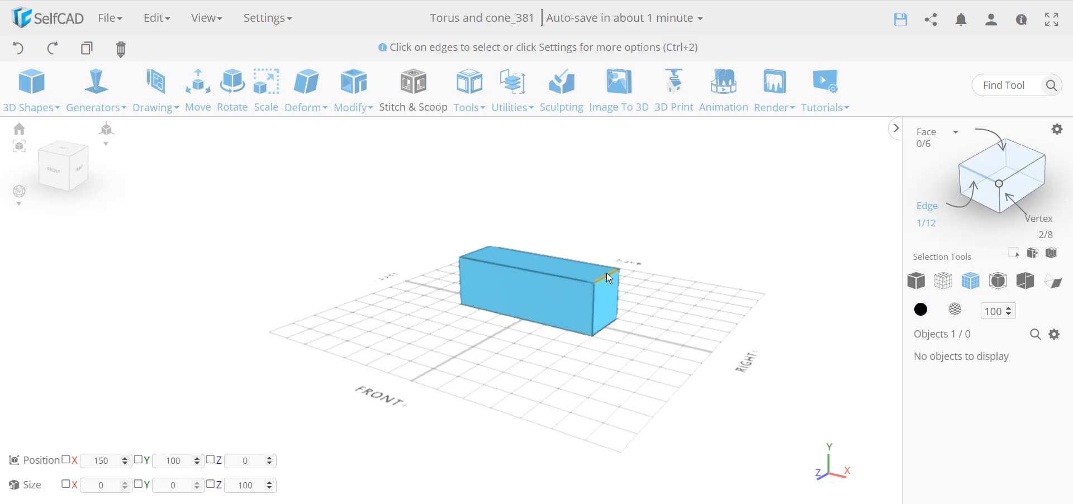
{"action": "double_click", "coordinate": [177, 460]}
{"action": "type", "text": "30"}
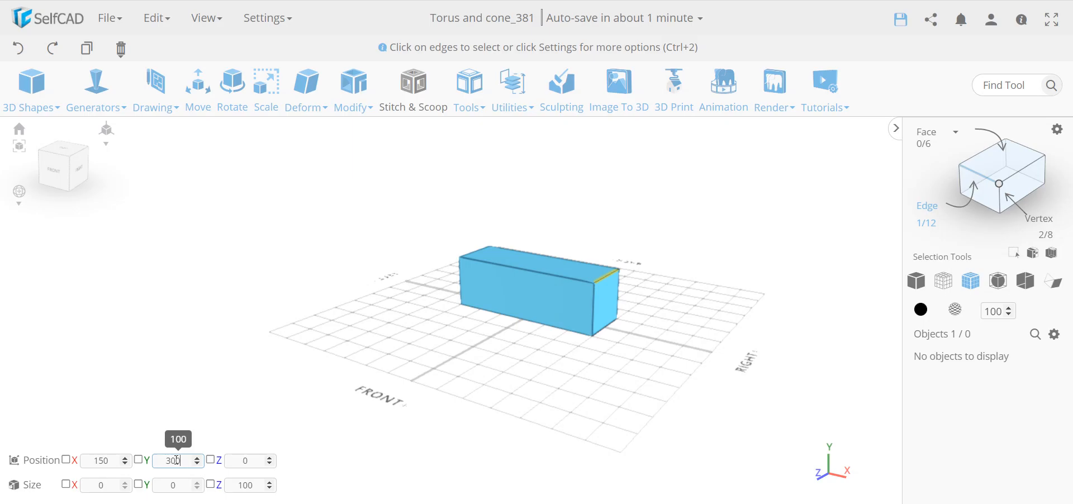
{"action": "type", "text": "0"}
{"action": "key", "text": "Return"}
{"action": "left_click_drag", "start_coordinate": [432, 419], "coordinate": [607, 416]}
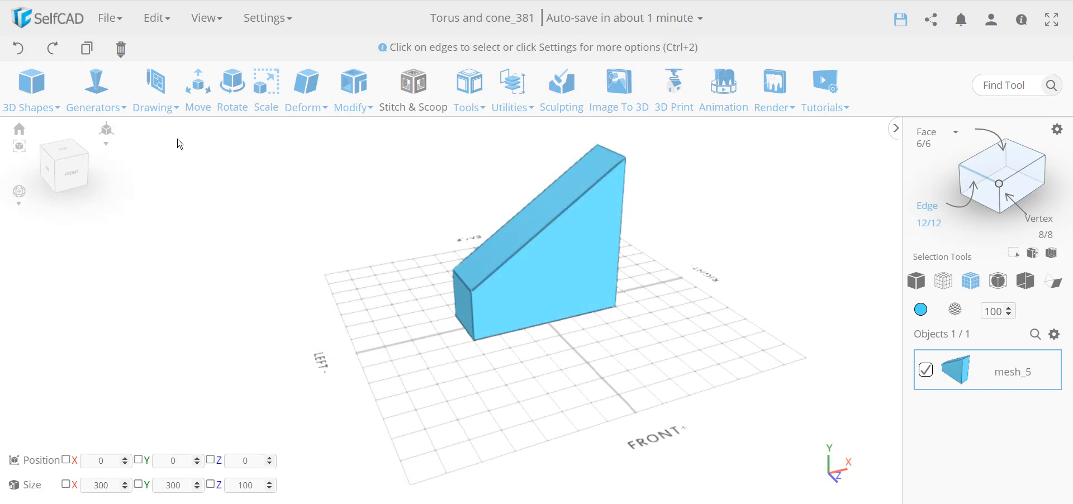
- Start a new cube shape and set its width to 10, height to 300 and depth to 10
{"action": "mouse_move", "coordinate": [28, 105]}
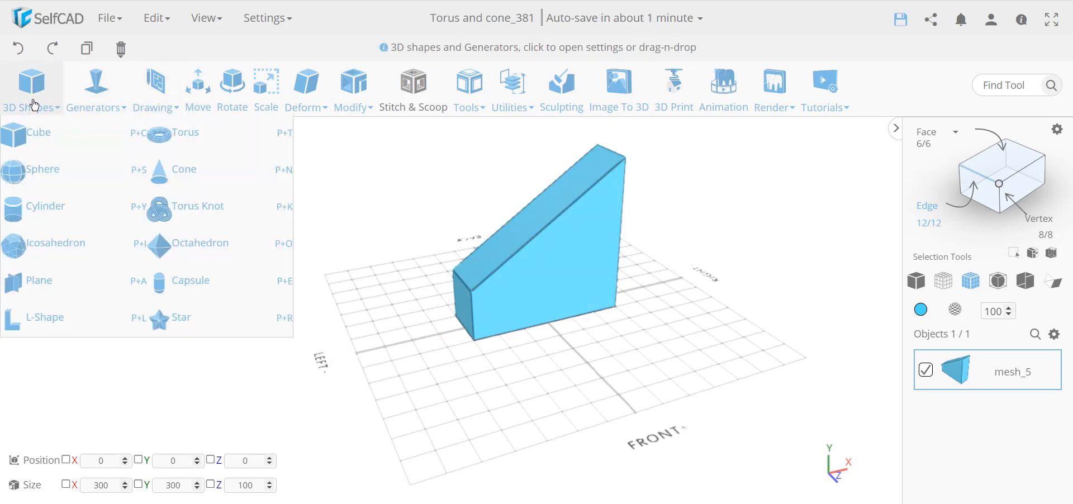
{"action": "left_click", "coordinate": [39, 133]}
{"action": "left_click_drag", "start_coordinate": [414, 396], "coordinate": [668, 373]}
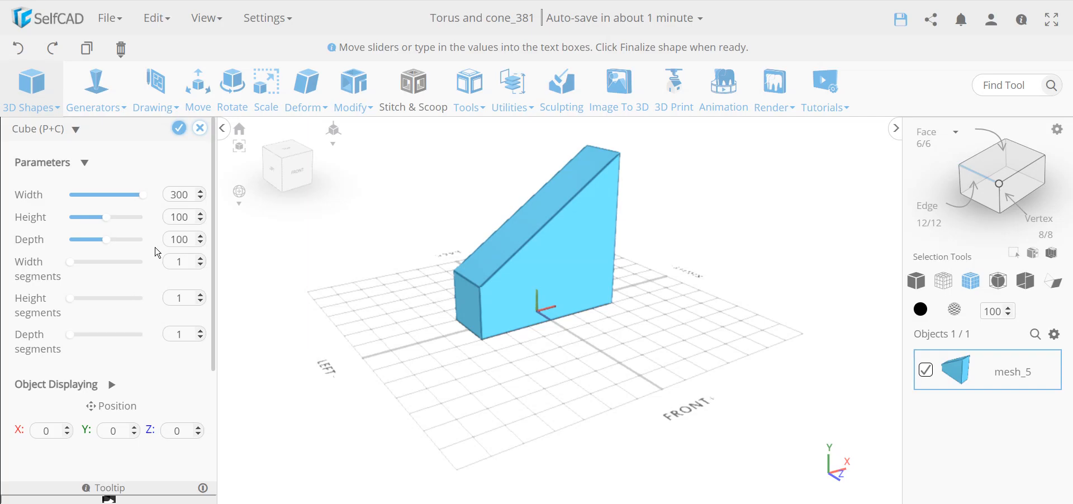
{"action": "double_click", "coordinate": [171, 194]}
{"action": "type", "text": "20"}
{"action": "double_click", "coordinate": [171, 194]}
{"action": "type", "text": "10"}
{"action": "double_click", "coordinate": [189, 220]}
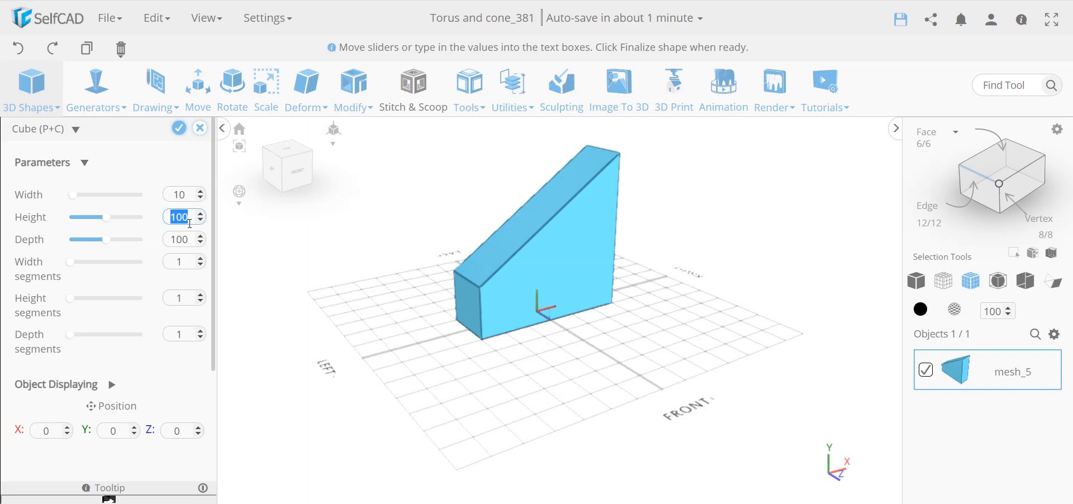
{"action": "type", "text": "300"}
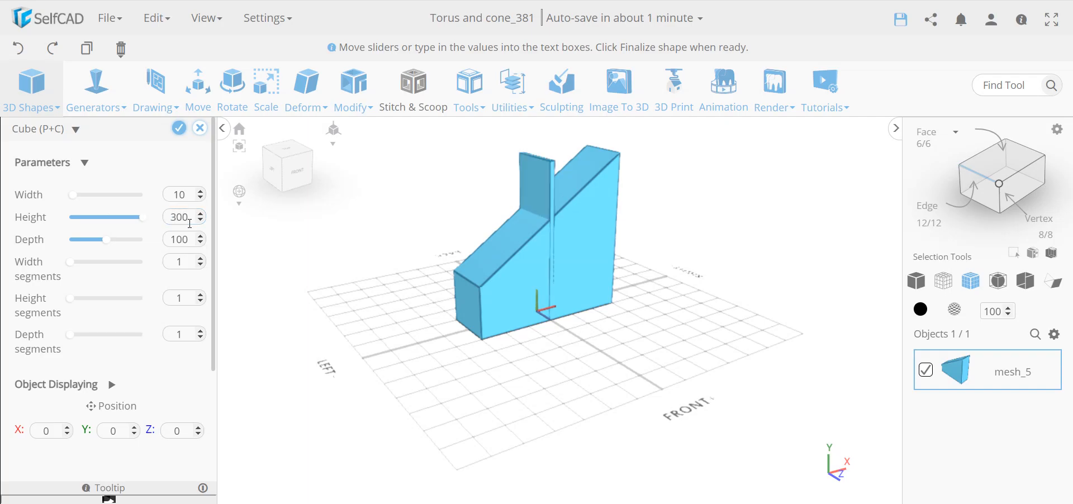
{"action": "double_click", "coordinate": [180, 239]}
{"action": "type", "text": "10"}
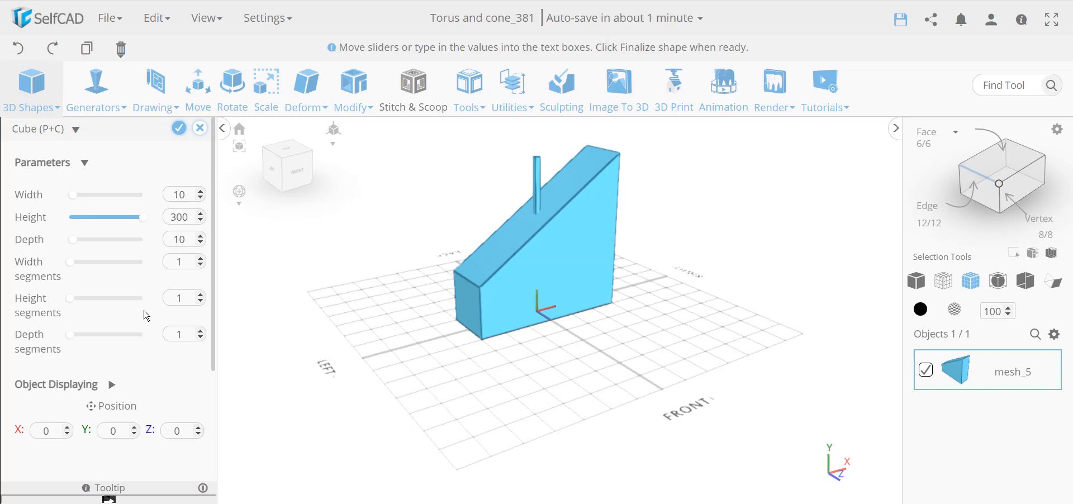
- Try a depth of 20 on the new bar and return it to 10
{"action": "scroll", "coordinate": [145, 319], "scroll_direction": "down", "scroll_amount": 2}
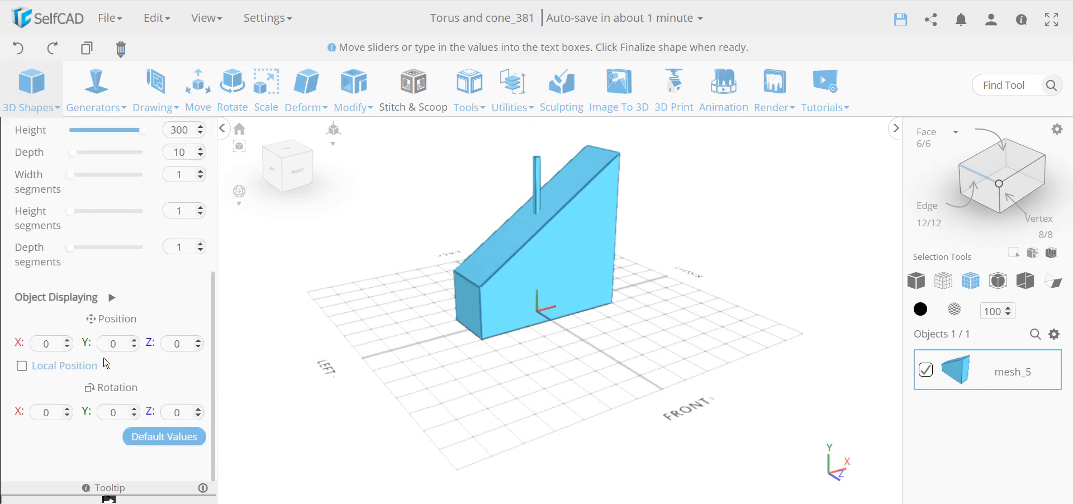
{"action": "right_click_drag", "start_coordinate": [497, 391], "coordinate": [670, 393]}
{"action": "scroll", "coordinate": [80, 254], "scroll_direction": "up", "scroll_amount": 2}
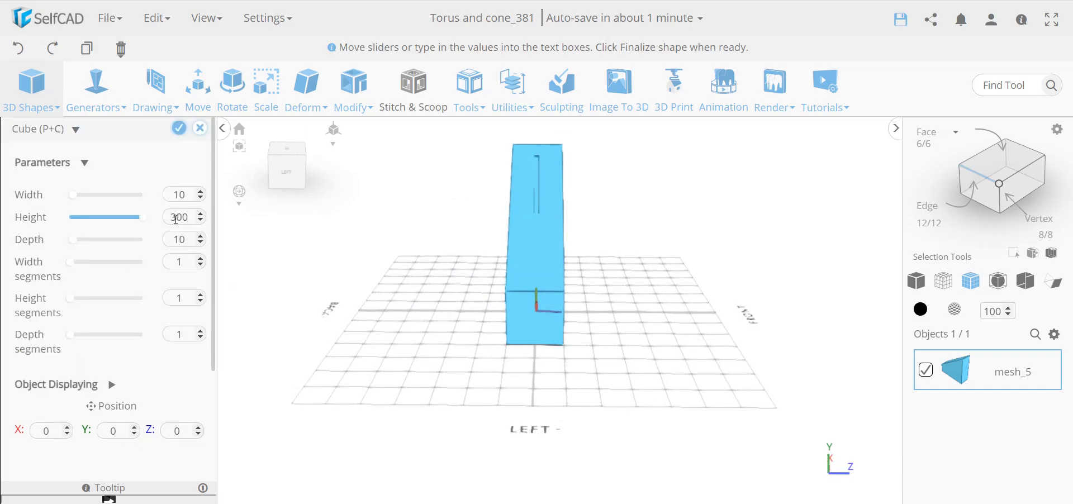
{"action": "right_click_drag", "start_coordinate": [506, 329], "coordinate": [537, 355]}
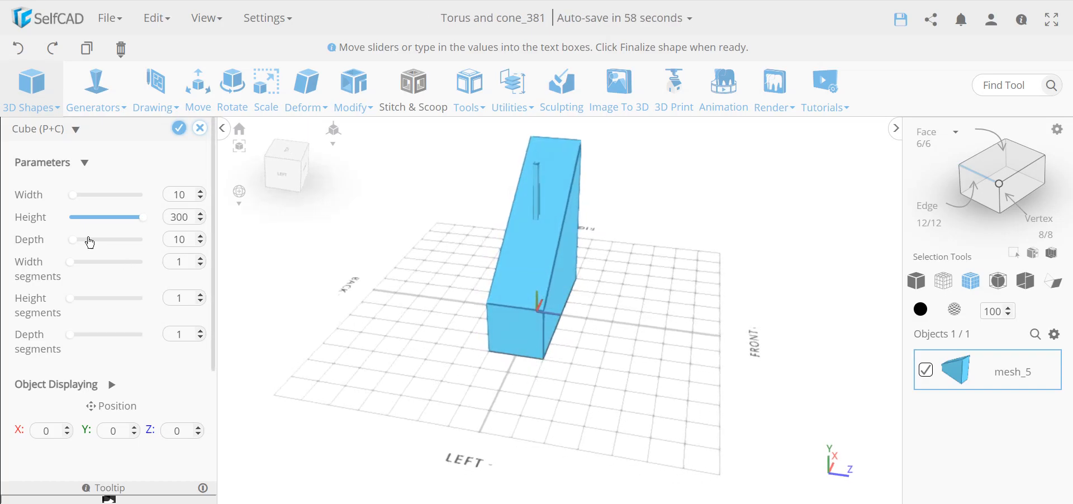
{"action": "left_click_drag", "start_coordinate": [77, 241], "coordinate": [74, 242]}
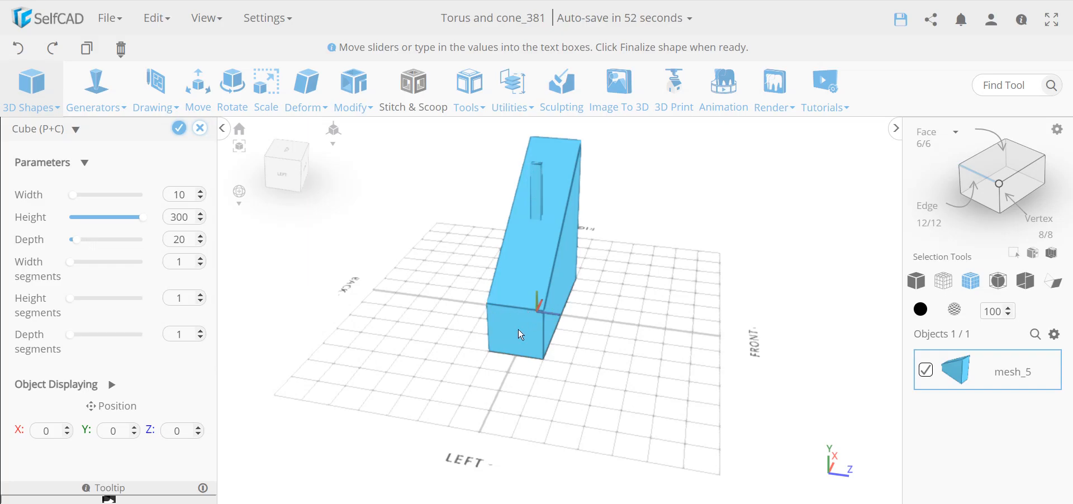
{"action": "left_click_drag", "start_coordinate": [555, 375], "coordinate": [557, 374]}
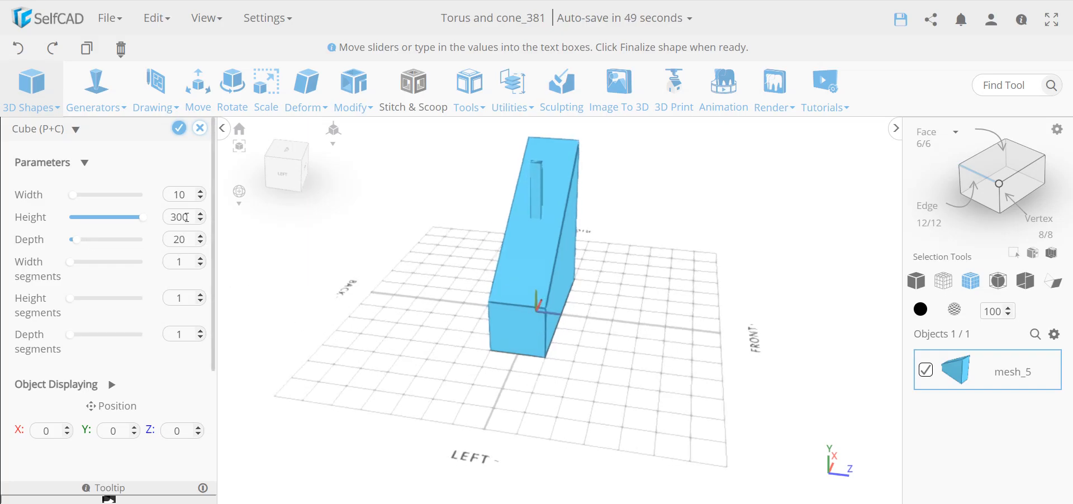
{"action": "double_click", "coordinate": [185, 241]}
{"action": "type", "text": "10"}
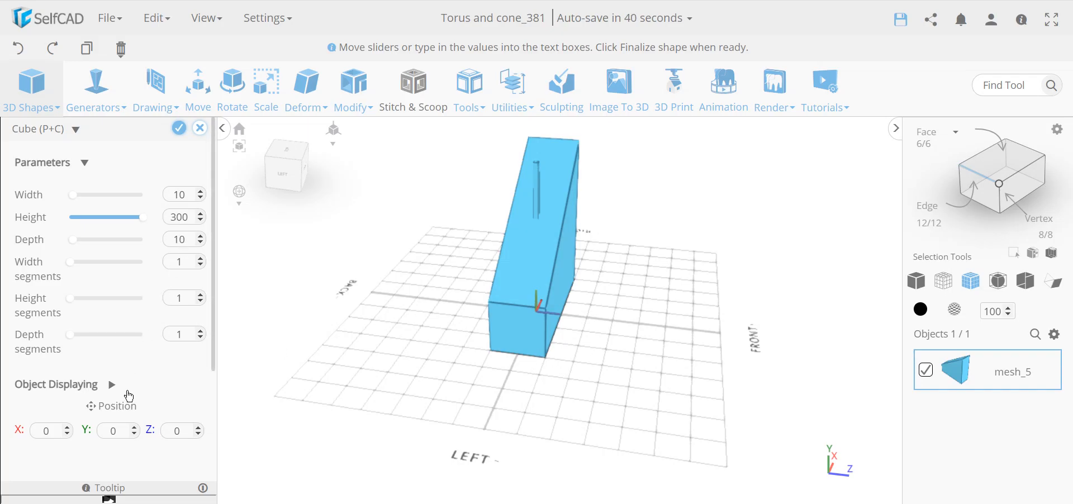
- Examine how the thin bar and the sloped box line up with the axes from several sides
{"action": "scroll", "coordinate": [140, 384], "scroll_direction": "down", "scroll_amount": 2}
{"action": "left_click_drag", "start_coordinate": [619, 451], "coordinate": [644, 436]}
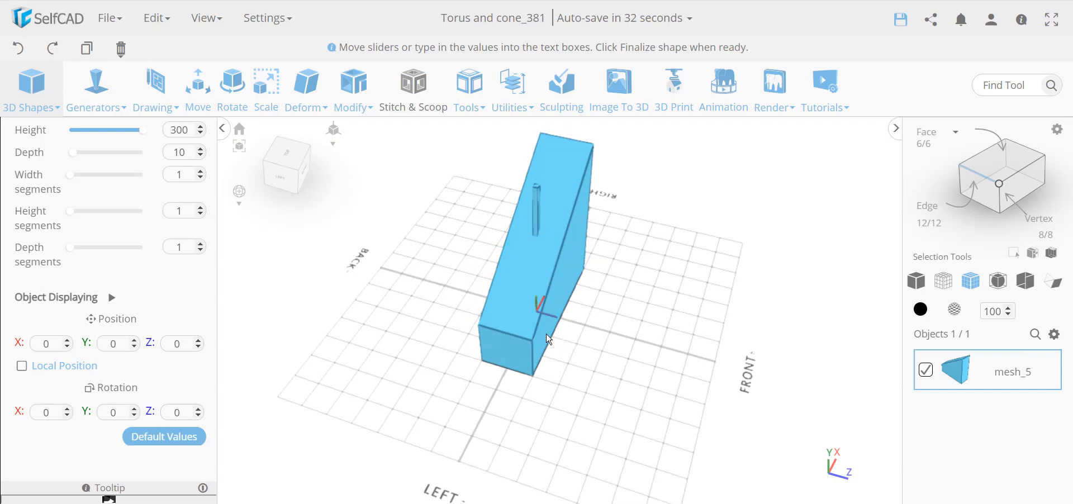
{"action": "left_click_drag", "start_coordinate": [597, 417], "coordinate": [651, 374]}
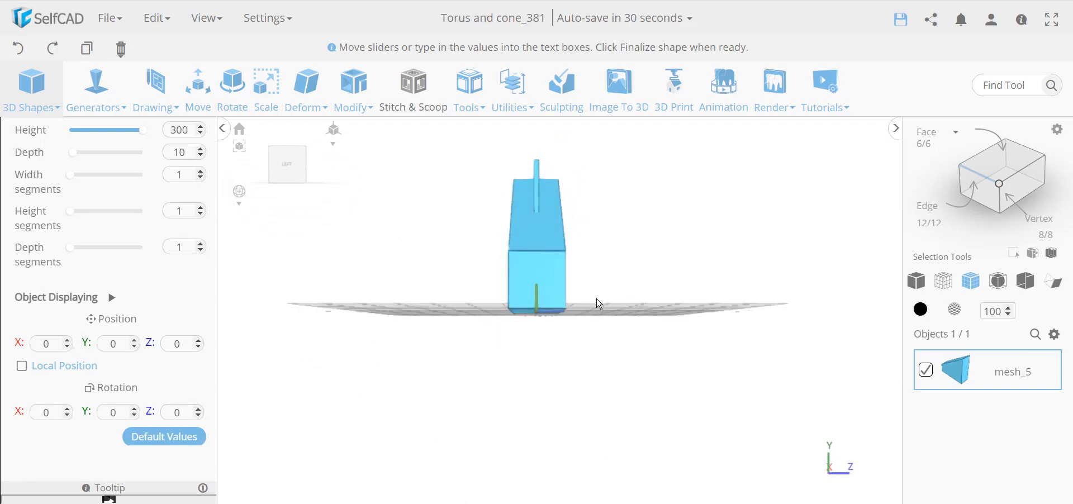
{"action": "left_click_drag", "start_coordinate": [613, 337], "coordinate": [314, 302]}
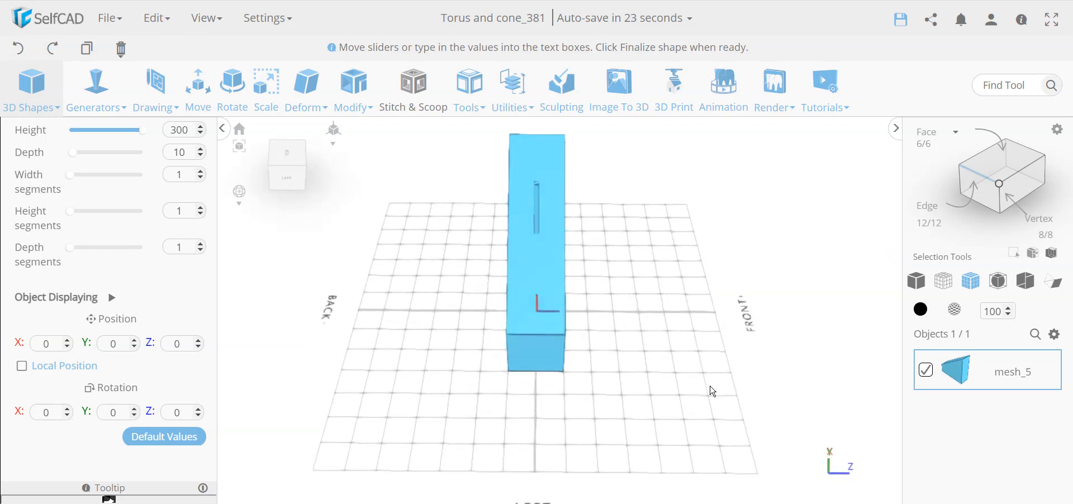
{"action": "left_click_drag", "start_coordinate": [712, 395], "coordinate": [555, 371]}
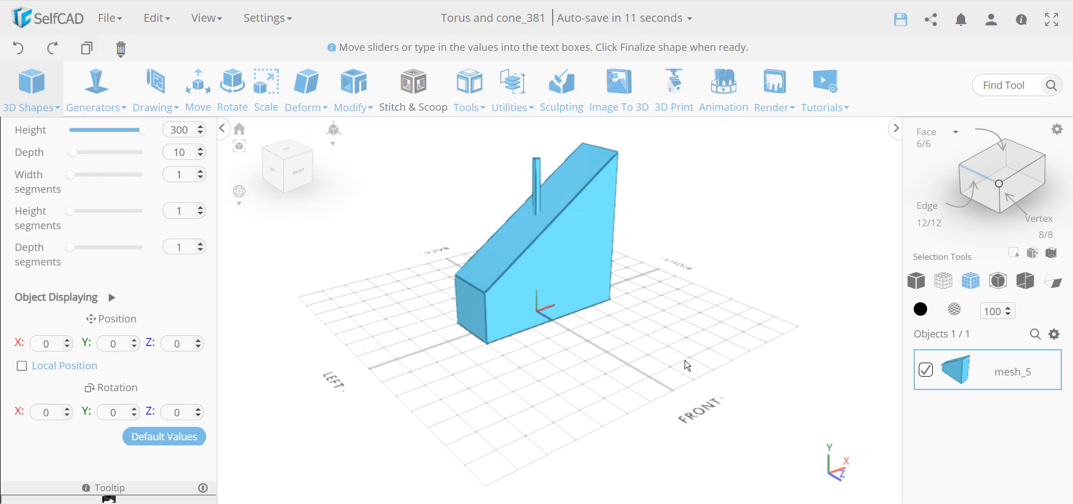
{"action": "left_click_drag", "start_coordinate": [715, 422], "coordinate": [595, 447]}
{"action": "left_click_drag", "start_coordinate": [357, 348], "coordinate": [716, 376]}
{"action": "scroll", "coordinate": [715, 375], "scroll_direction": "up", "scroll_amount": 5}
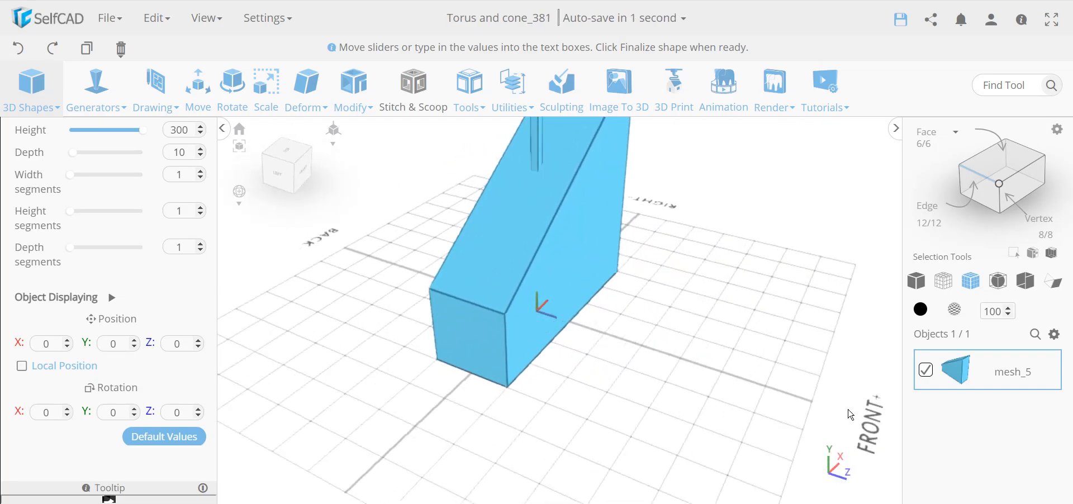
{"action": "left_click_drag", "start_coordinate": [732, 339], "coordinate": [709, 340]}
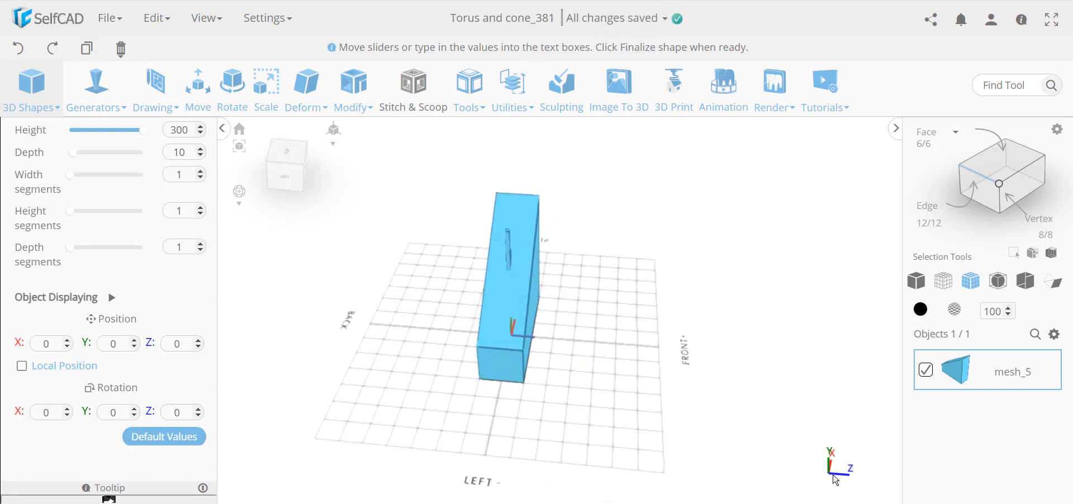
- Try the bar at Z position 45 and check its placement against the box's front face
{"action": "double_click", "coordinate": [177, 344]}
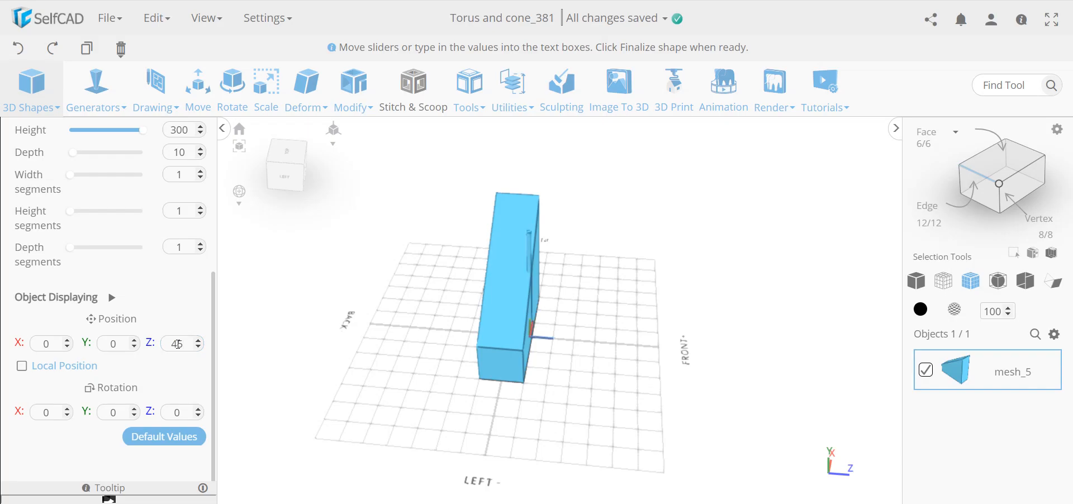
{"action": "left_click_drag", "start_coordinate": [551, 395], "coordinate": [492, 384]}
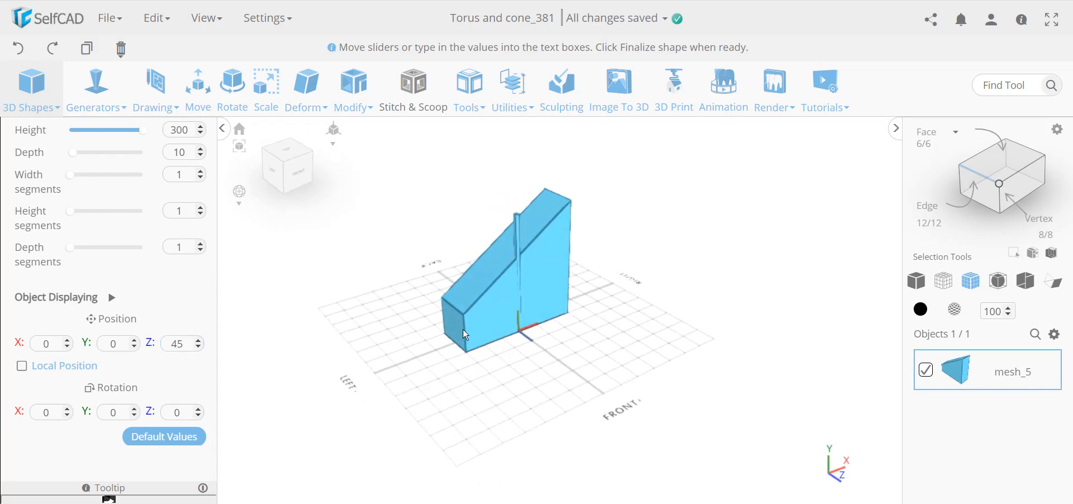
{"action": "left_click_drag", "start_coordinate": [453, 290], "coordinate": [611, 328]}
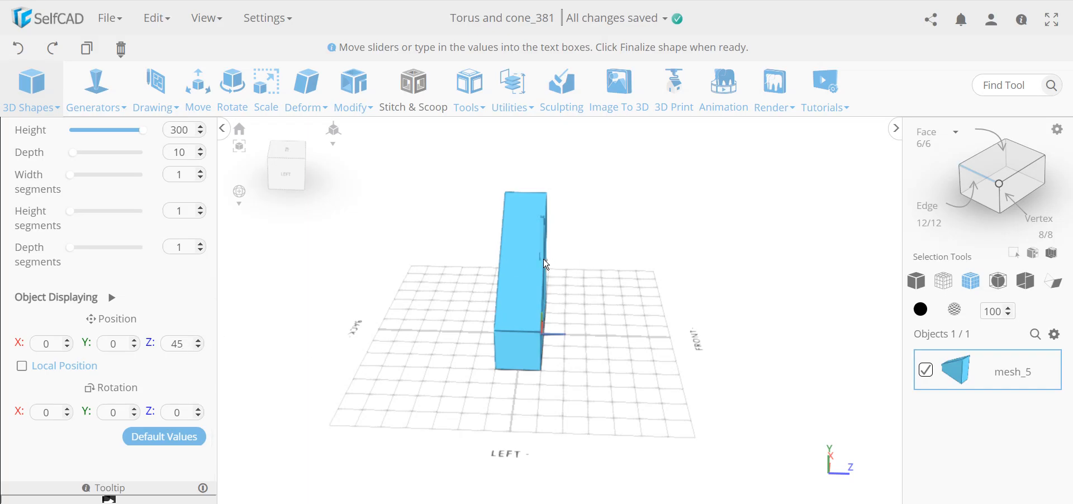
{"action": "right_click_drag", "start_coordinate": [546, 277], "coordinate": [463, 348]}
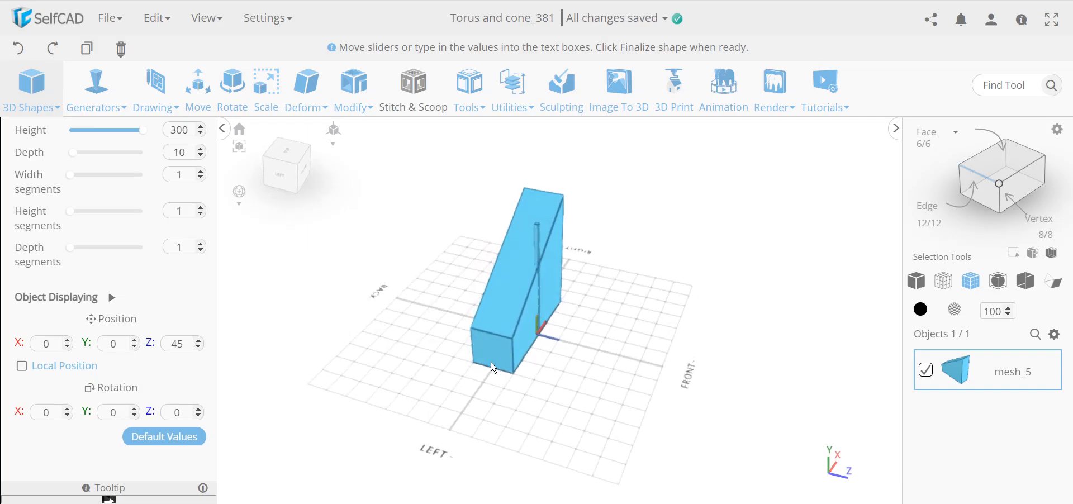
- Set the bar's Z position to -45 and adjust it to -40, inside the box's back face
{"action": "double_click", "coordinate": [180, 343]}
{"action": "type", "text": "-45"}
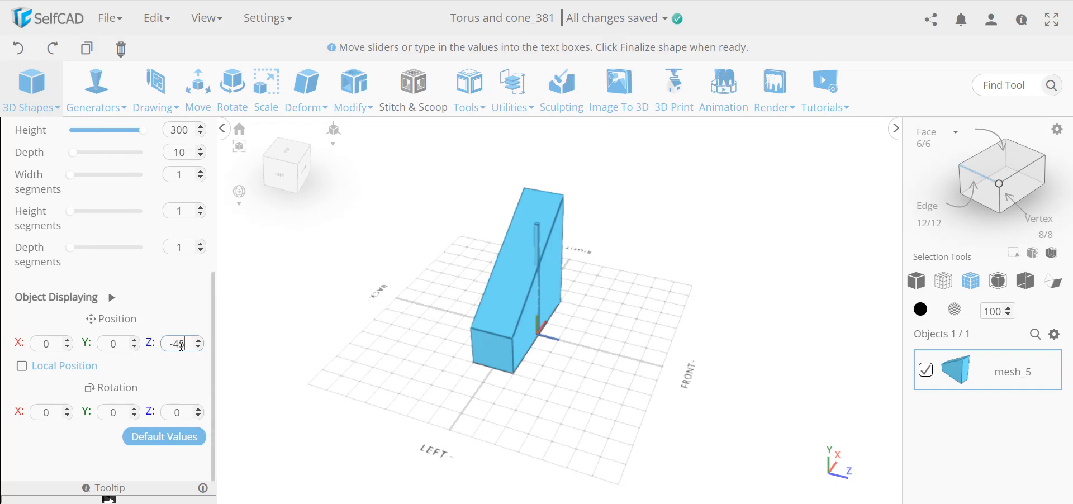
{"action": "left_click_drag", "start_coordinate": [447, 357], "coordinate": [538, 296]}
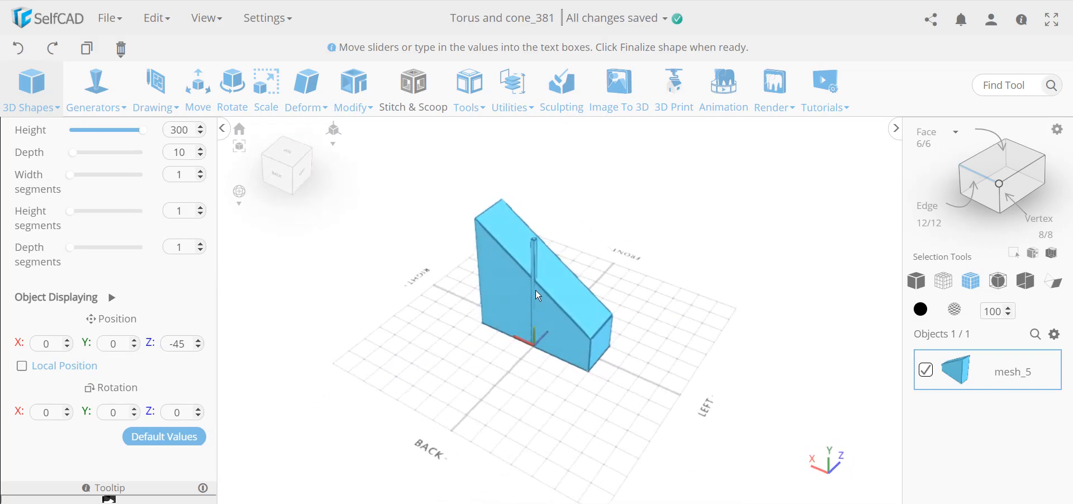
{"action": "left_click", "coordinate": [199, 347]}
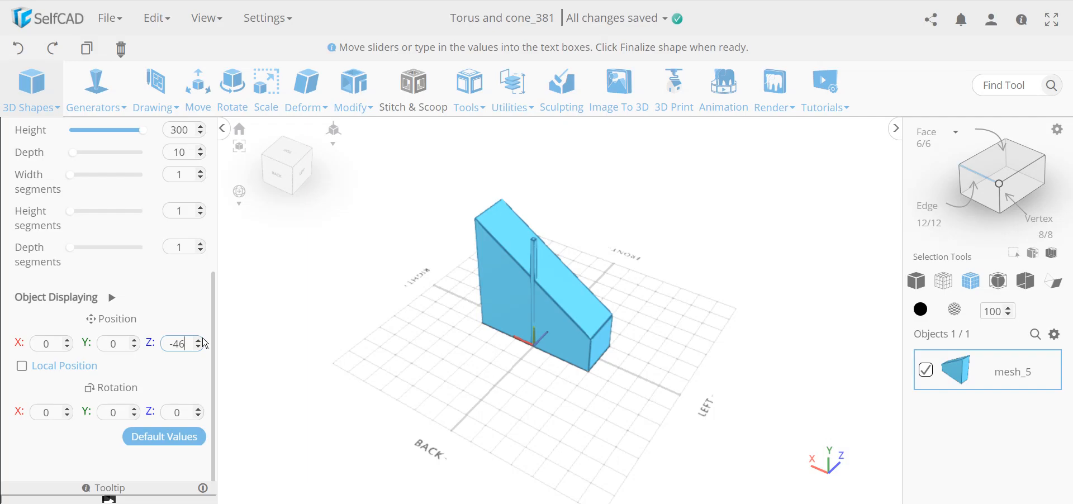
{"action": "left_click", "coordinate": [198, 339]}
{"action": "left_click", "coordinate": [198, 339]}
{"action": "left_click", "coordinate": [199, 340]}
{"action": "left_click", "coordinate": [199, 339]}
{"action": "left_click", "coordinate": [199, 340]}
{"action": "left_click_drag", "start_coordinate": [553, 380], "coordinate": [448, 395]}
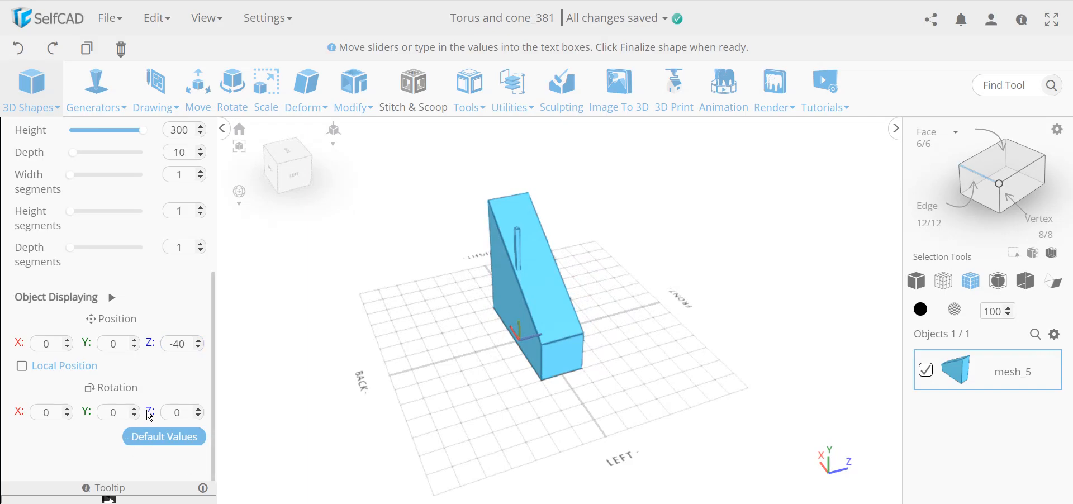
{"action": "left_click_drag", "start_coordinate": [520, 428], "coordinate": [572, 426]}
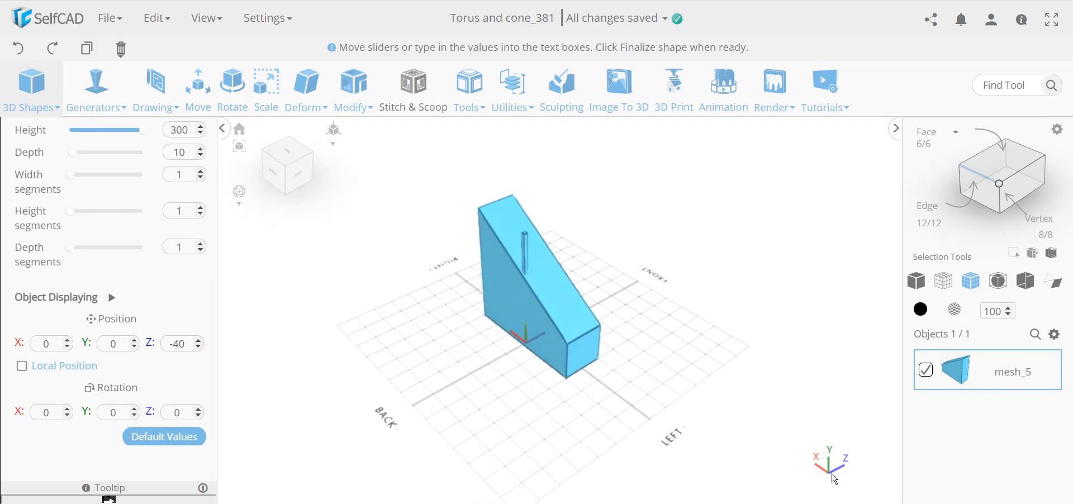
- Rotate the bar 90 degrees about Z and set its Y position to 200
{"action": "double_click", "coordinate": [186, 411]}
{"action": "type", "text": "90"}
{"action": "key", "text": "Return"}
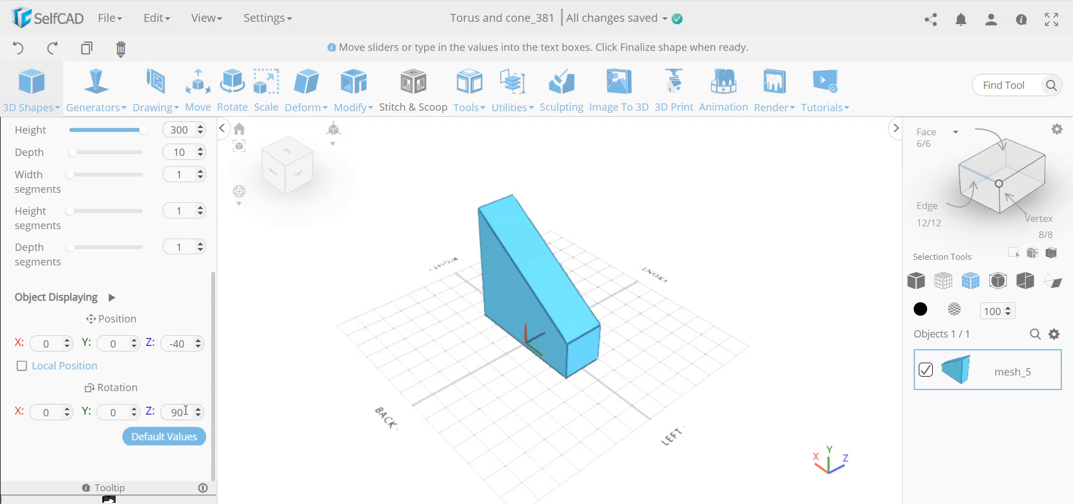
{"action": "left_click_drag", "start_coordinate": [544, 386], "coordinate": [691, 370]}
{"action": "double_click", "coordinate": [119, 343]}
{"action": "type", "text": "200"}
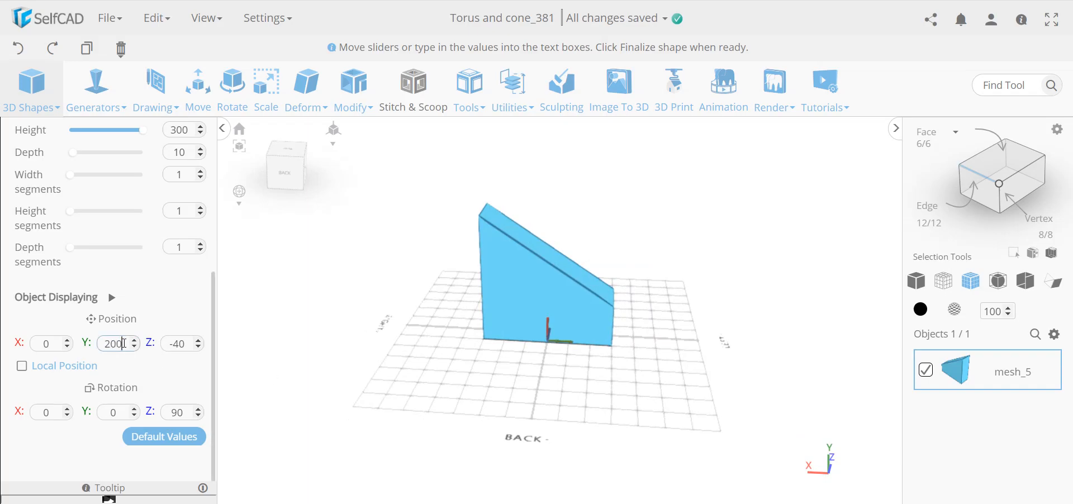
{"action": "left_click_drag", "start_coordinate": [468, 357], "coordinate": [596, 353]}
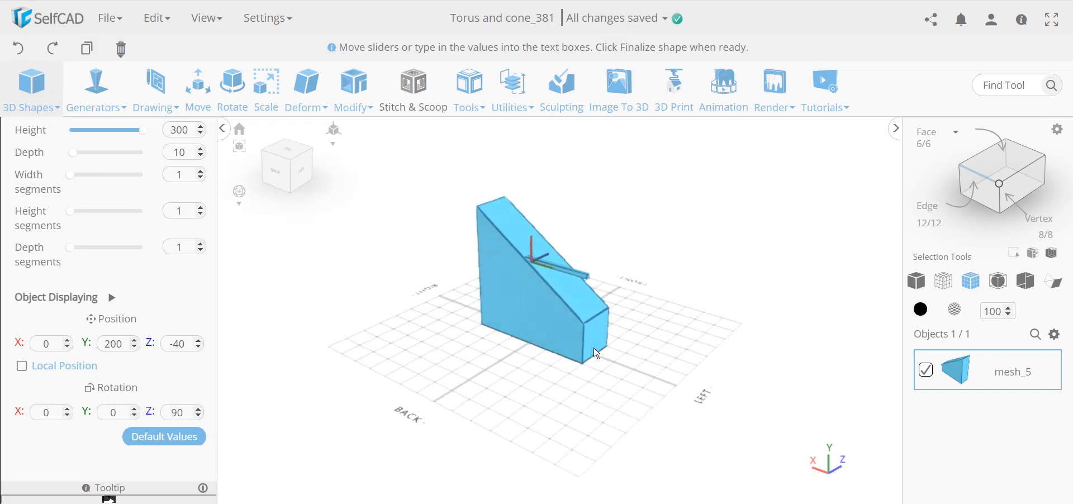
- Finalize the thin bar and inspect how it sits against the slope of the box
{"action": "scroll", "coordinate": [131, 253], "scroll_direction": "up", "scroll_amount": 2}
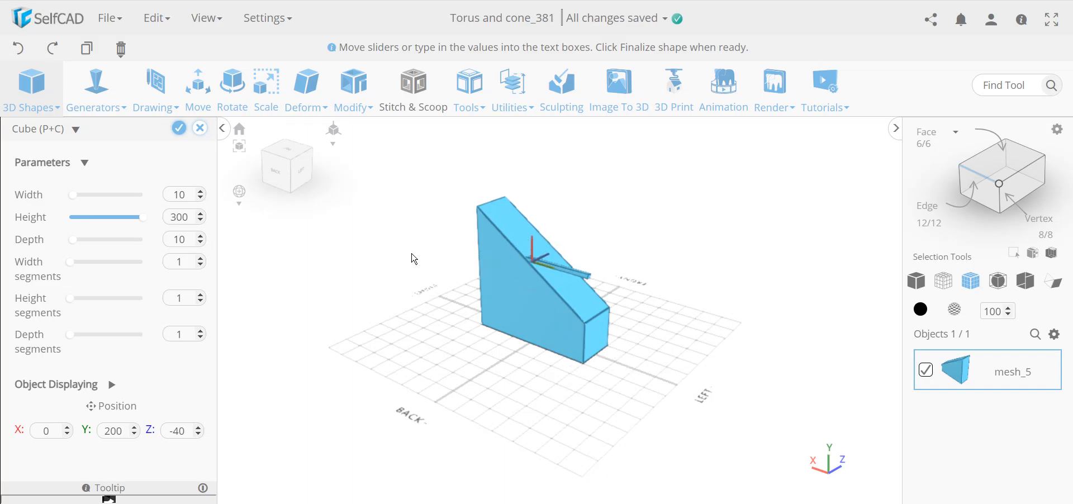
{"action": "left_click_drag", "start_coordinate": [584, 371], "coordinate": [313, 352]}
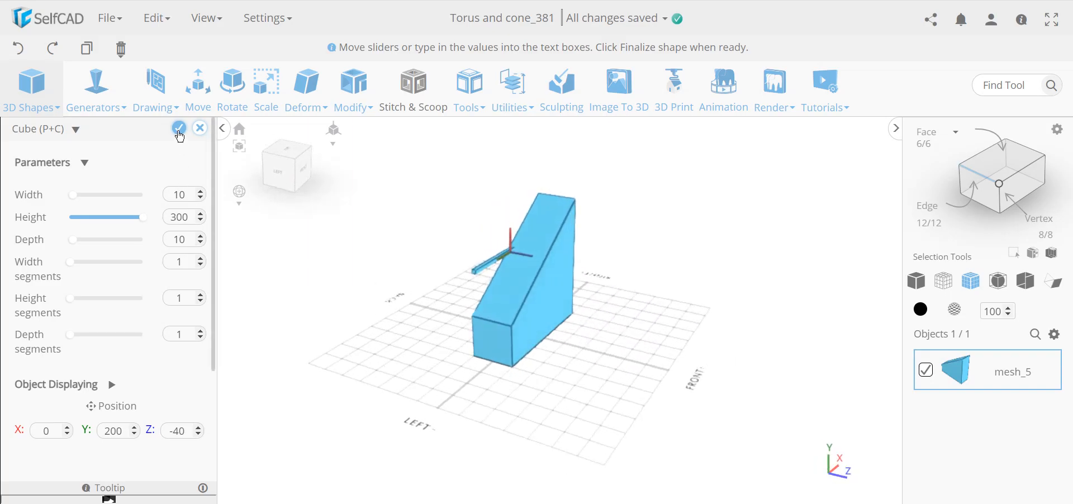
{"action": "left_click", "coordinate": [179, 129]}
{"action": "left_click_drag", "start_coordinate": [490, 397], "coordinate": [730, 396]}
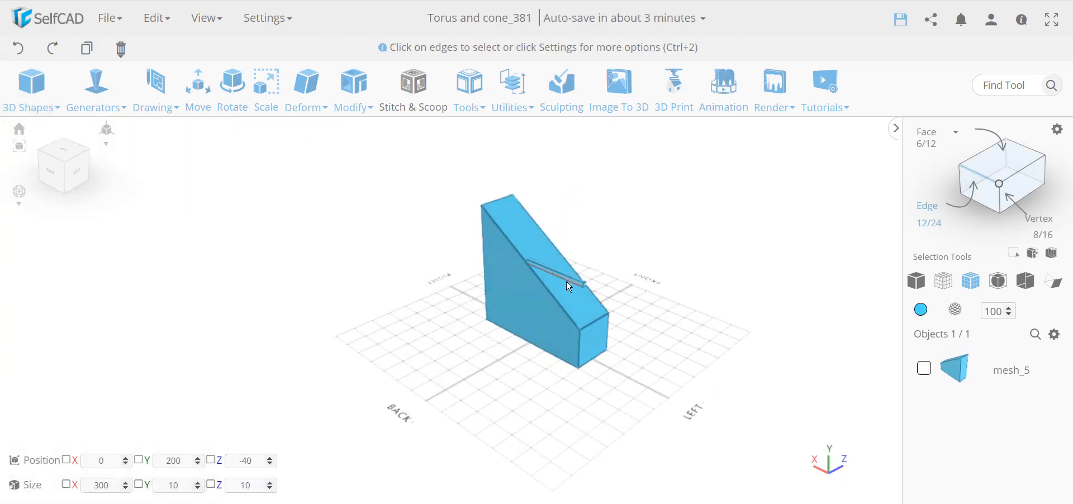
{"action": "left_click_drag", "start_coordinate": [568, 332], "coordinate": [663, 307]}
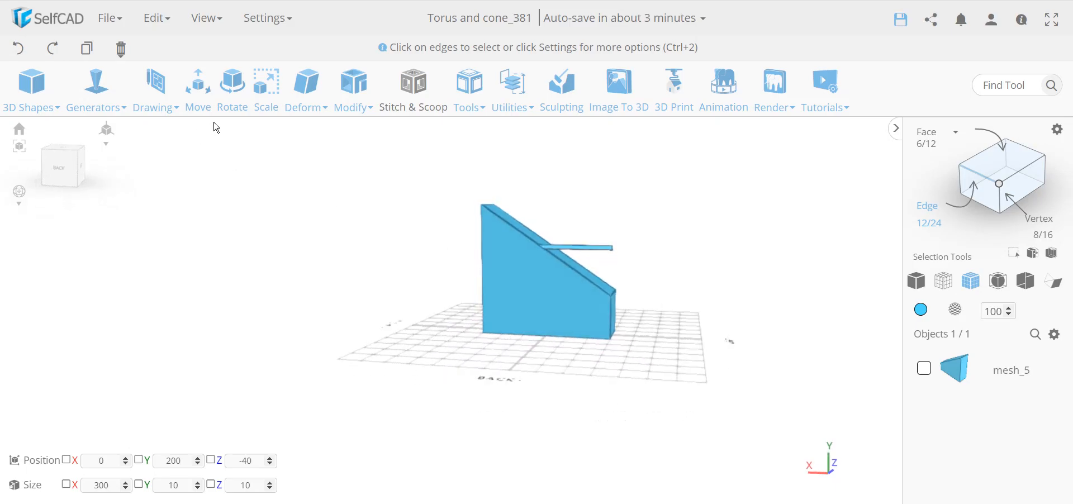
- Rotate the bar about the Z axis to follow the box's slope, giving it a size of about 251.44 by 180.39 by 10
{"action": "left_click", "coordinate": [230, 90]}
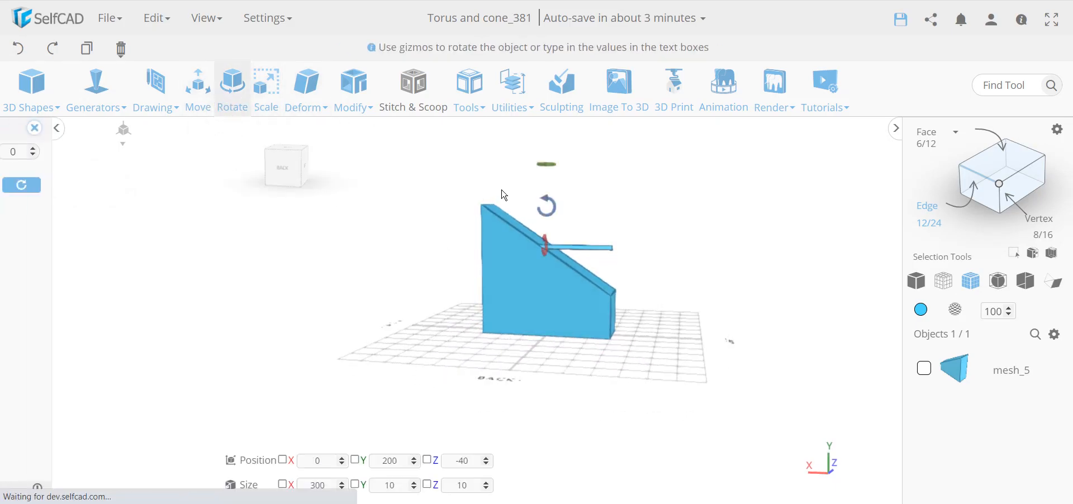
{"action": "left_click_drag", "start_coordinate": [549, 200], "coordinate": [546, 187]}
{"action": "left_click_drag", "start_coordinate": [659, 305], "coordinate": [414, 323]}
{"action": "scroll", "coordinate": [510, 288], "scroll_direction": "up", "scroll_amount": 8}
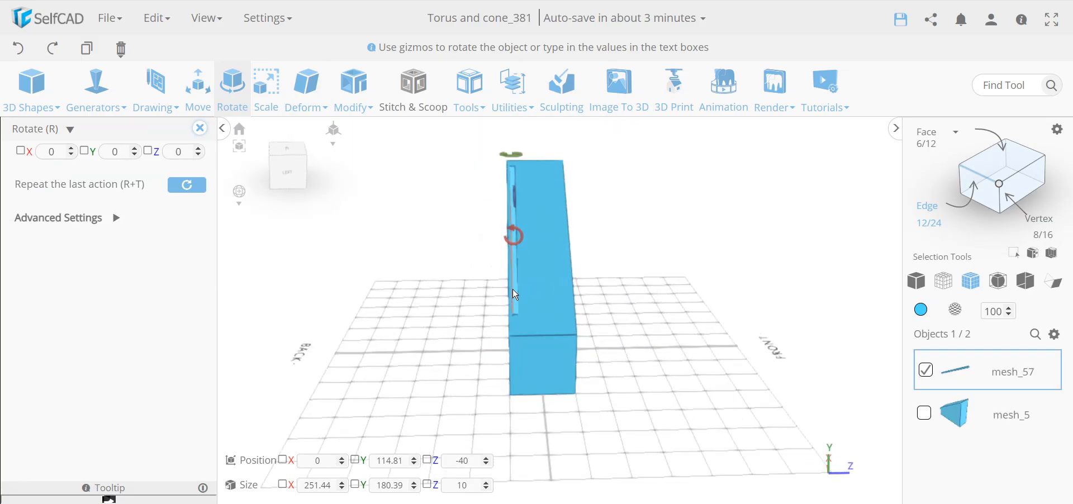
{"action": "left_click_drag", "start_coordinate": [510, 288], "coordinate": [718, 291]}
{"action": "scroll", "coordinate": [715, 302], "scroll_direction": "down", "scroll_amount": 8}
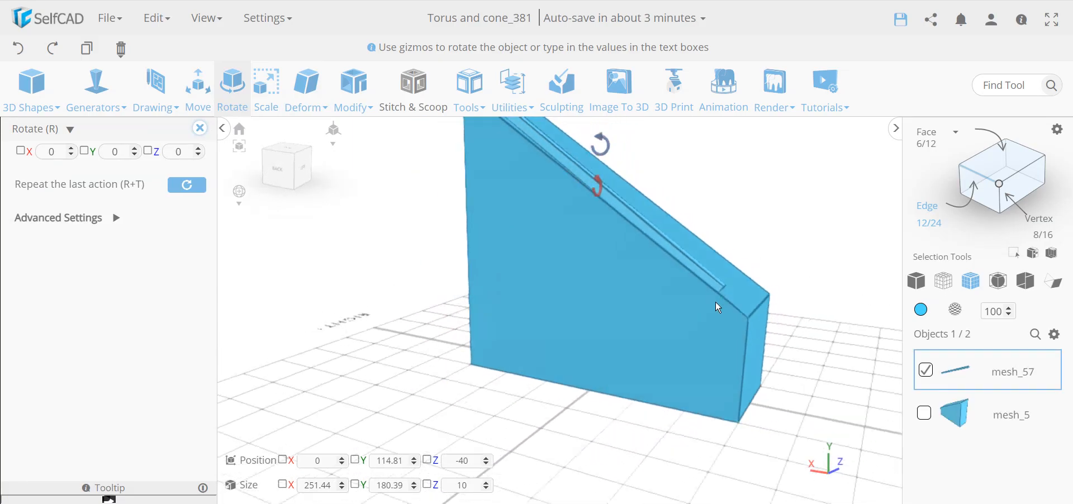
{"action": "left_click_drag", "start_coordinate": [576, 320], "coordinate": [650, 313]}
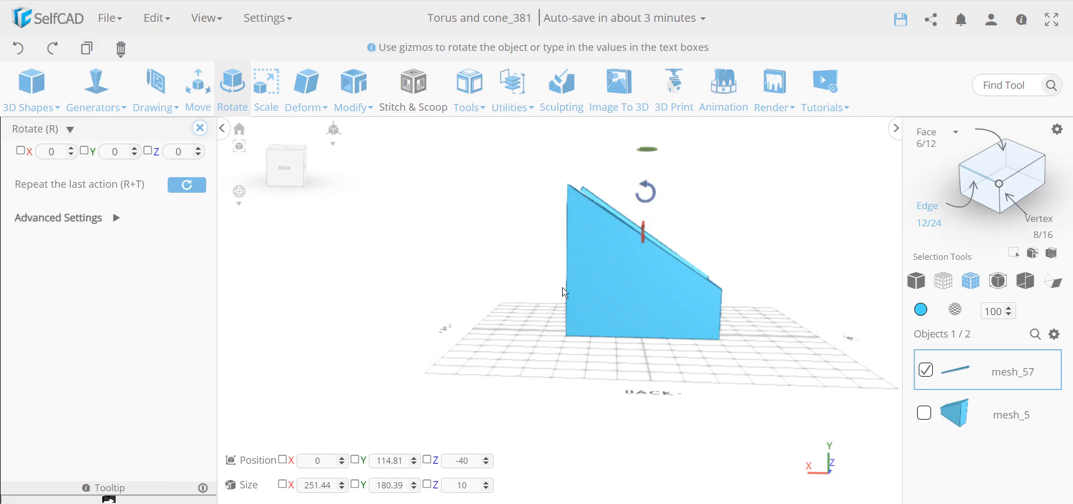
{"action": "left_click", "coordinate": [512, 89]}
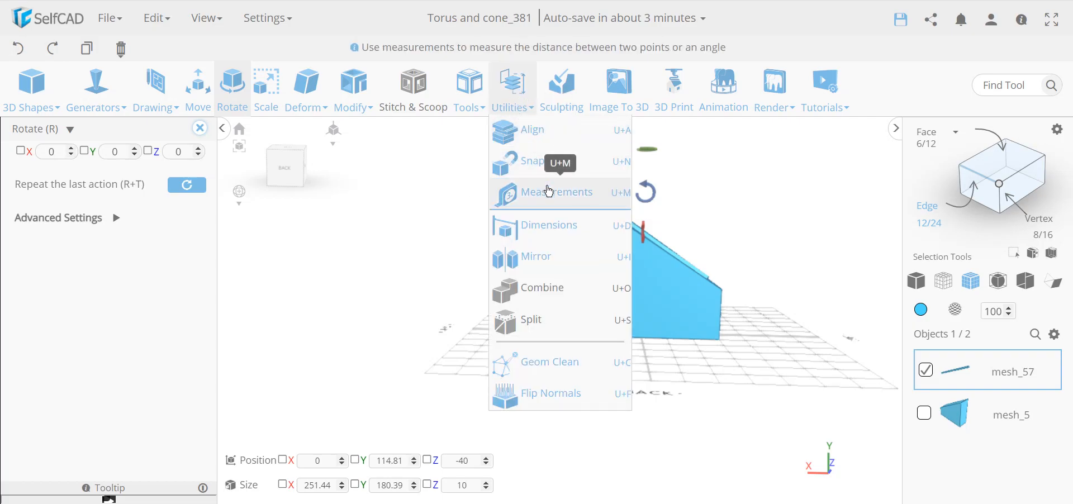
{"action": "left_click", "coordinate": [529, 193]}
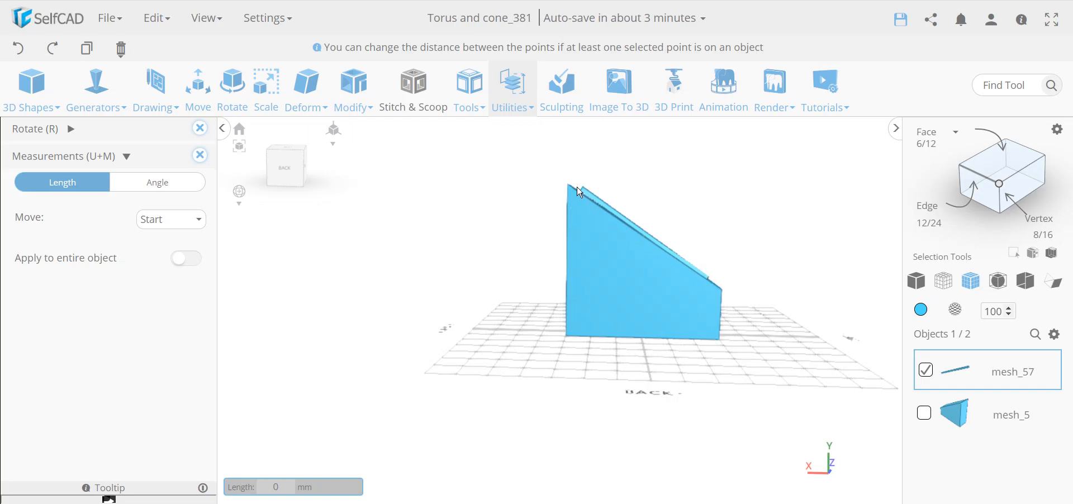
{"action": "left_click", "coordinate": [200, 155]}
- Finish rotating the thin bar, start the Move tool on it and enable Magnet in its advanced settings
{"action": "left_click_drag", "start_coordinate": [620, 276], "coordinate": [548, 184]}
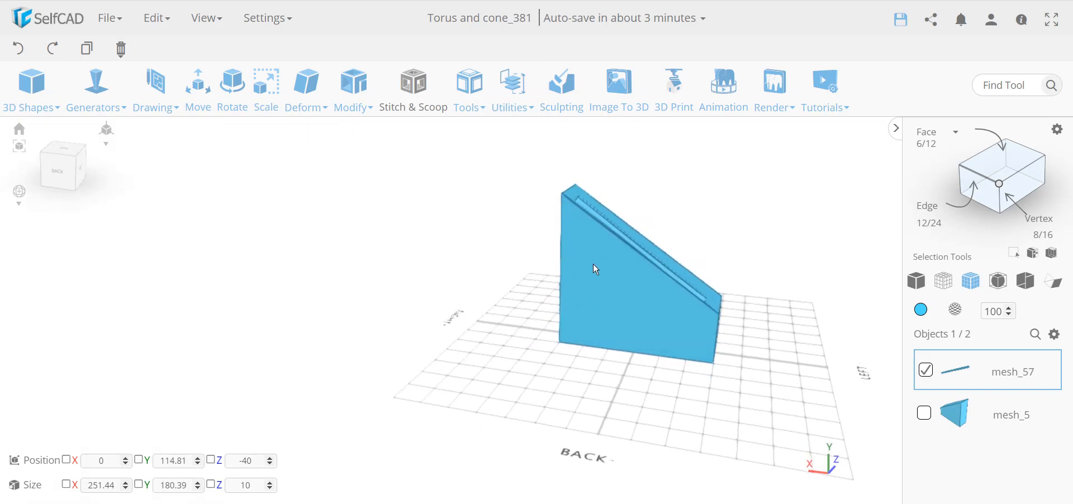
{"action": "left_click_drag", "start_coordinate": [651, 283], "coordinate": [624, 260]}
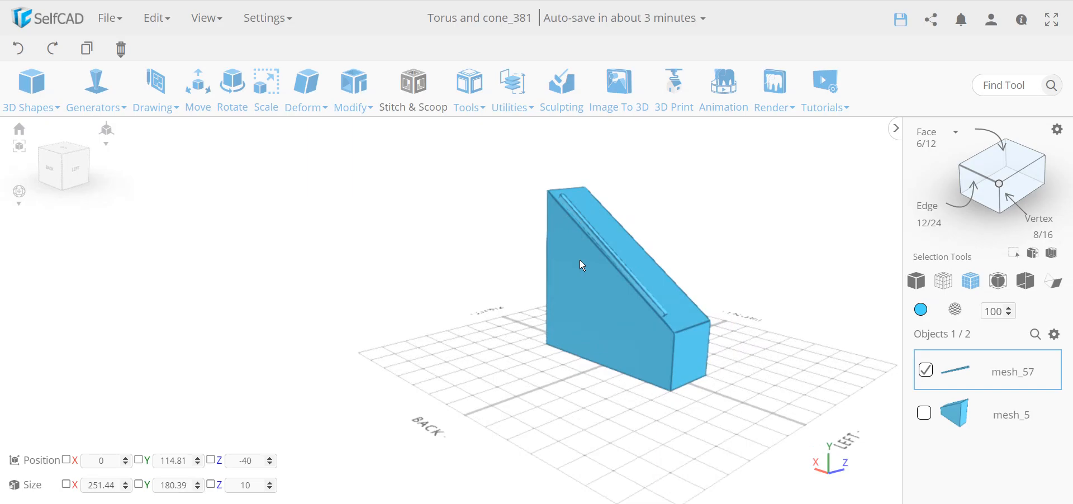
{"action": "left_click_drag", "start_coordinate": [598, 283], "coordinate": [495, 294]}
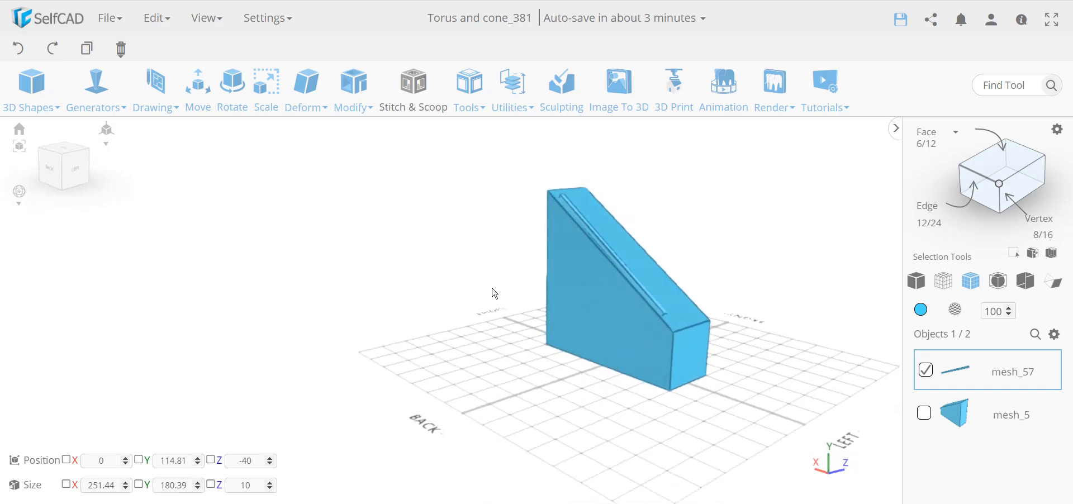
{"action": "left_click", "coordinate": [198, 98]}
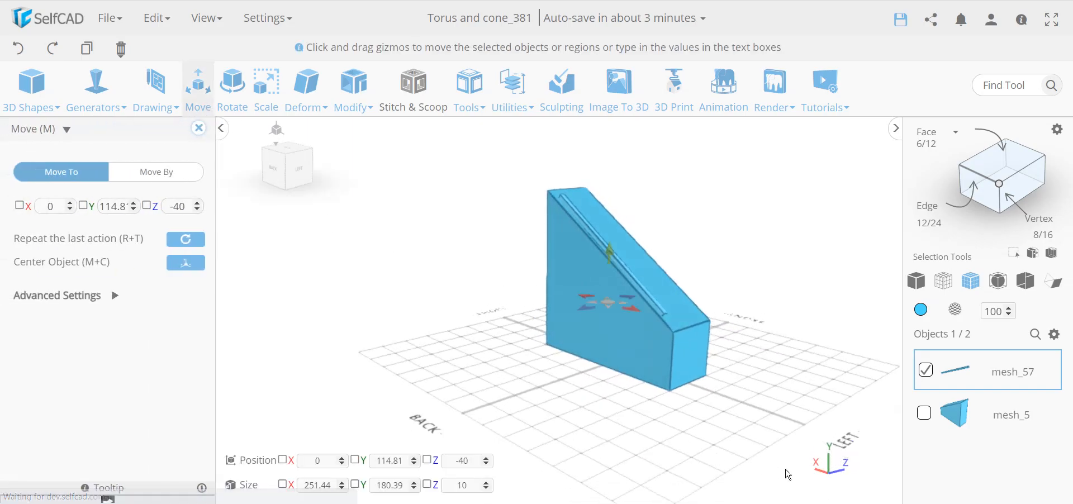
{"action": "left_click_drag", "start_coordinate": [697, 422], "coordinate": [535, 424]}
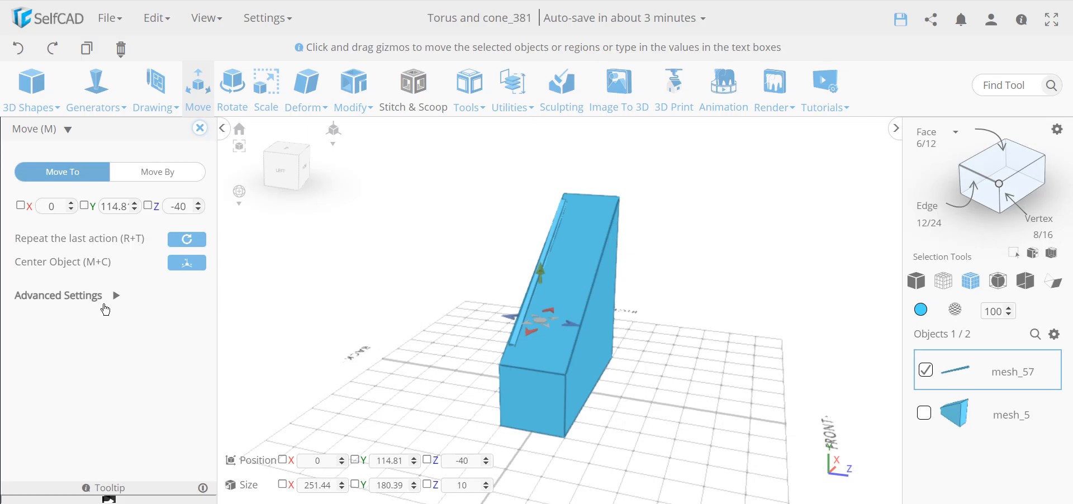
{"action": "left_click", "coordinate": [104, 305]}
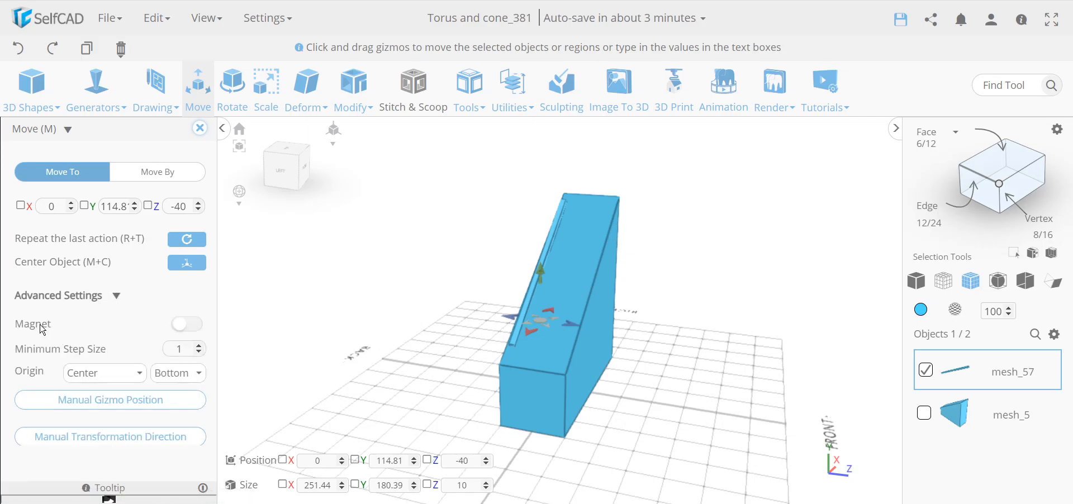
{"action": "left_click", "coordinate": [190, 325]}
- Try to snap the bar by its centre gizmo onto the low end of the box's slope
{"action": "left_click_drag", "start_coordinate": [380, 398], "coordinate": [505, 405]}
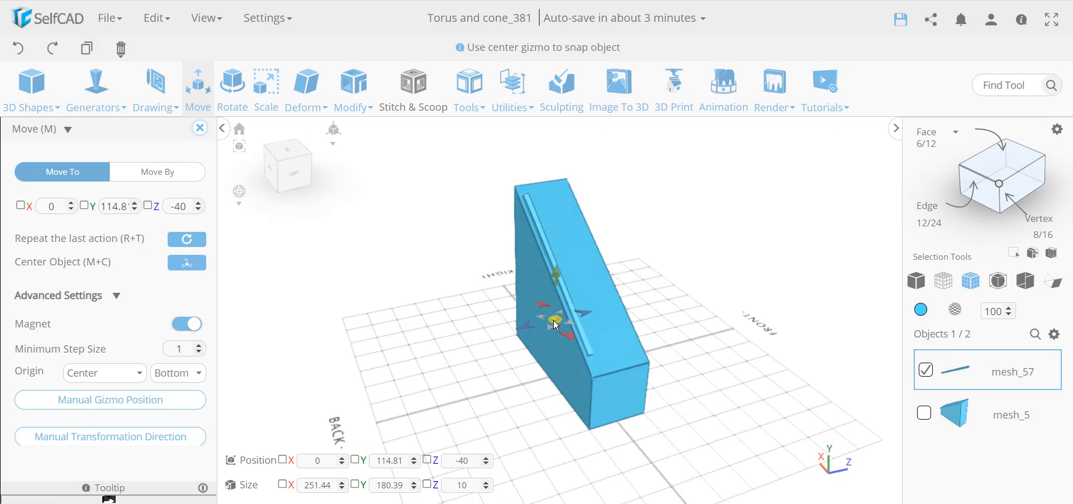
{"action": "left_click_drag", "start_coordinate": [556, 327], "coordinate": [606, 338]}
{"action": "right_click_drag", "start_coordinate": [554, 375], "coordinate": [675, 384]}
{"action": "mouse_move", "coordinate": [635, 300]}
{"action": "left_mouse_down"}
{"action": "mouse_move", "coordinate": [624, 310]}
{"action": "mouse_move", "coordinate": [627, 288]}
{"action": "mouse_move", "coordinate": [640, 286]}
{"action": "left_mouse_up"}
{"action": "right_click_drag", "start_coordinate": [643, 401], "coordinate": [687, 389]}
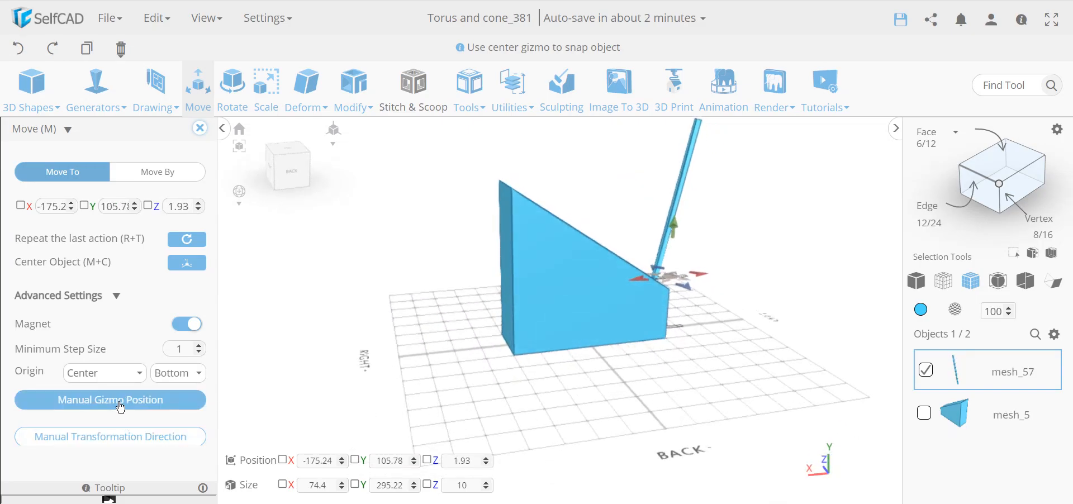
- Use Manual Gizmo Position to place the move gizmo on a long face of the bar
{"action": "right_click_drag", "start_coordinate": [403, 405], "coordinate": [497, 401]}
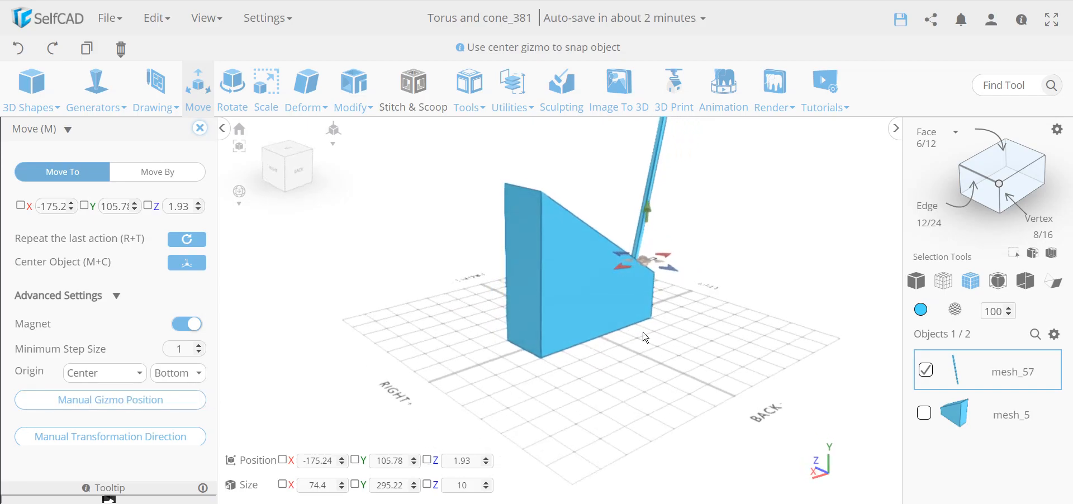
{"action": "scroll", "coordinate": [714, 380], "scroll_direction": "down", "scroll_amount": 3}
{"action": "middle_click_drag", "start_coordinate": [714, 379], "coordinate": [682, 461]}
{"action": "right_click_drag", "start_coordinate": [568, 441], "coordinate": [696, 449]}
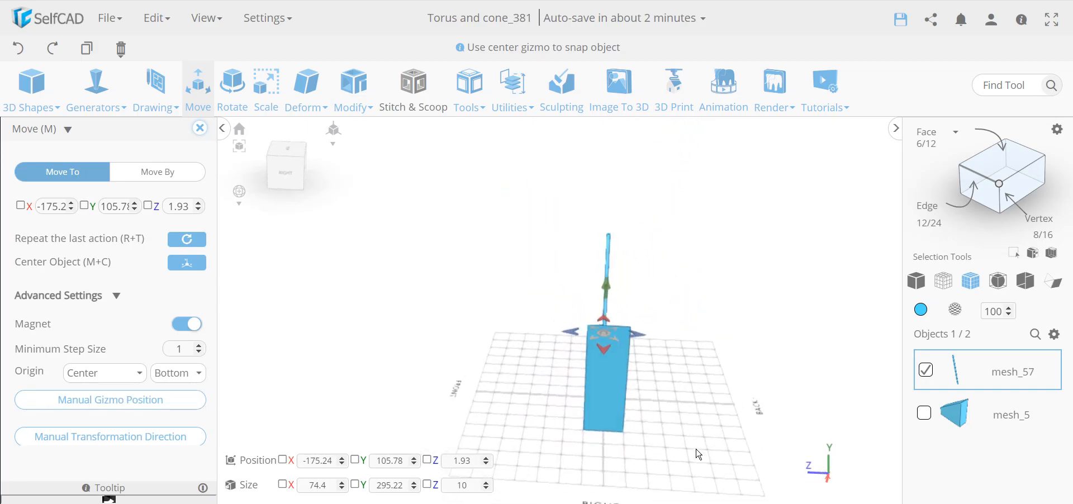
{"action": "left_click", "coordinate": [150, 401]}
{"action": "scroll", "coordinate": [595, 313], "scroll_direction": "up", "scroll_amount": 5}
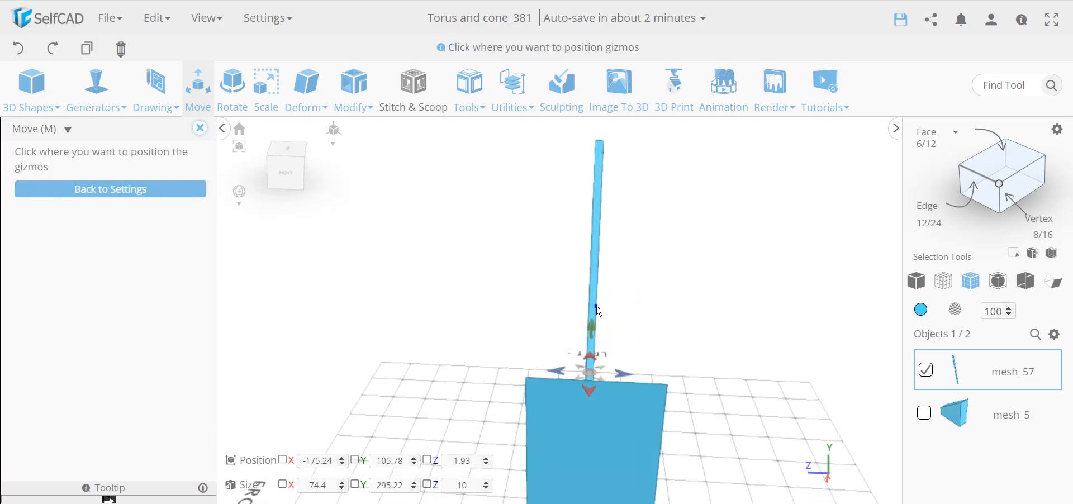
{"action": "scroll", "coordinate": [597, 312], "scroll_direction": "up", "scroll_amount": 2}
{"action": "left_click_drag", "start_coordinate": [752, 398], "coordinate": [561, 368]}
- Snap the bar flat onto the box's slope along its back edge, at about X -6.03, Y 114.66, Z -45.94
{"action": "left_click_drag", "start_coordinate": [560, 332], "coordinate": [451, 435]}
{"action": "scroll", "coordinate": [661, 418], "scroll_direction": "down", "scroll_amount": 2}
{"action": "left_click_drag", "start_coordinate": [672, 430], "coordinate": [547, 416]}
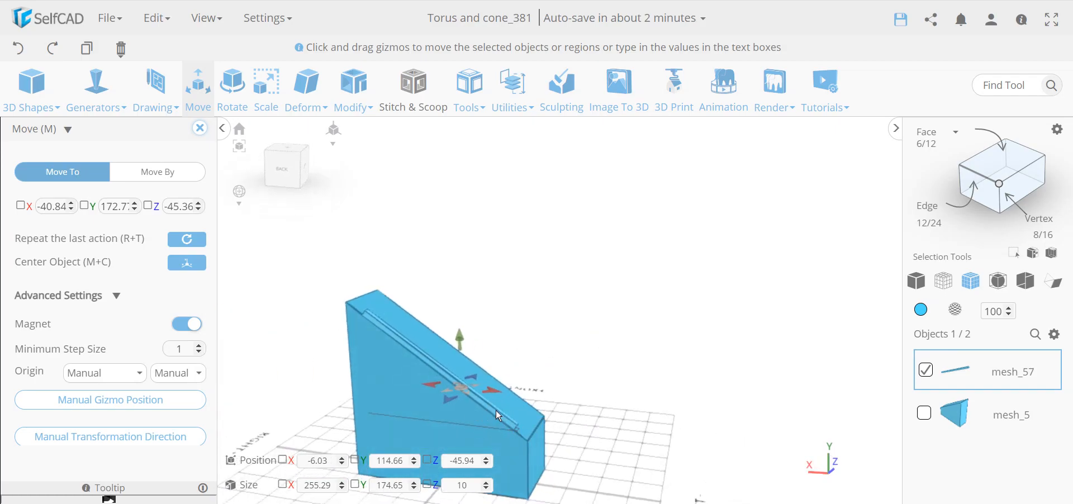
{"action": "scroll", "coordinate": [631, 453], "scroll_direction": "down", "scroll_amount": 2}
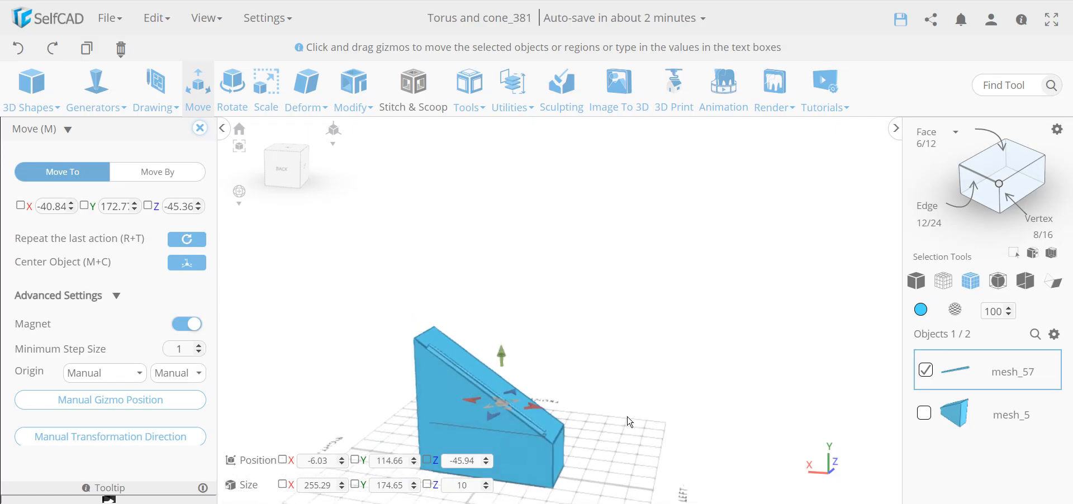
{"action": "scroll", "coordinate": [561, 407], "scroll_direction": "up", "scroll_amount": 2}
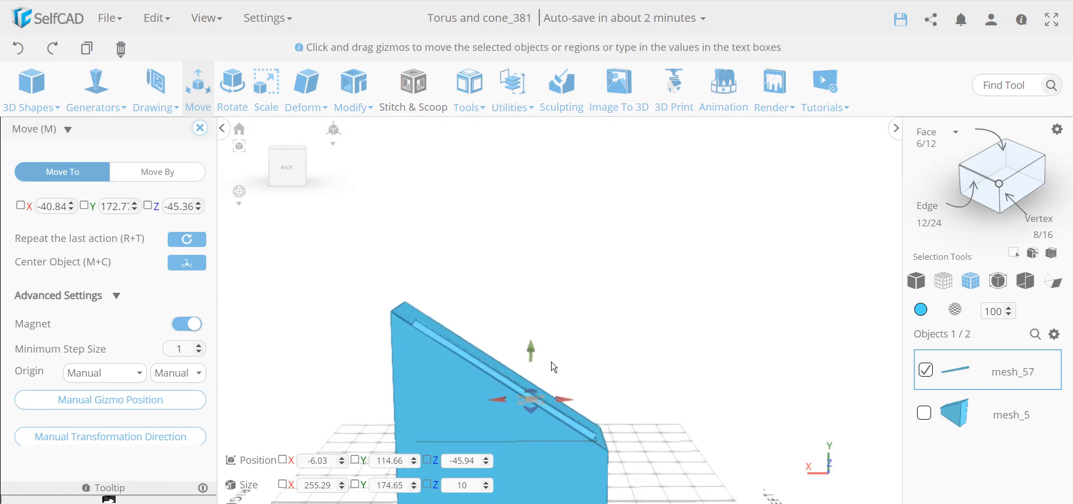
- Move the bar inward from the box's back face along Z to position -40.94
{"action": "scroll", "coordinate": [682, 450], "scroll_direction": "down", "scroll_amount": 1}
{"action": "left_click_drag", "start_coordinate": [688, 429], "coordinate": [455, 439]}
{"action": "left_click_drag", "start_coordinate": [538, 394], "coordinate": [534, 395]}
{"action": "left_click_drag", "start_coordinate": [443, 398], "coordinate": [543, 352]}
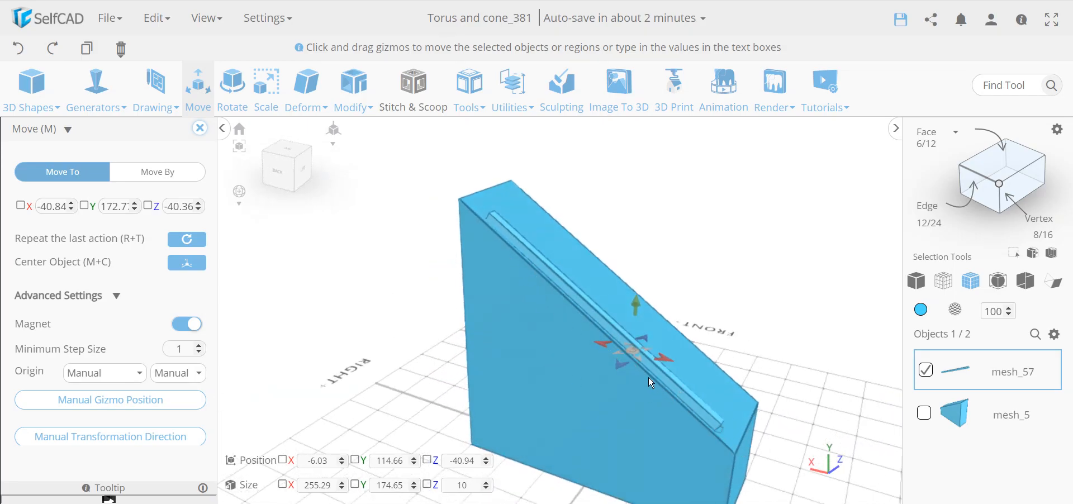
- Raise the bar above the slope to a Y position of 142.66 and undo that move
{"action": "left_click_drag", "start_coordinate": [673, 313], "coordinate": [837, 257]}
{"action": "left_click_drag", "start_coordinate": [677, 263], "coordinate": [690, 232]}
{"action": "left_click", "coordinate": [32, 80]}
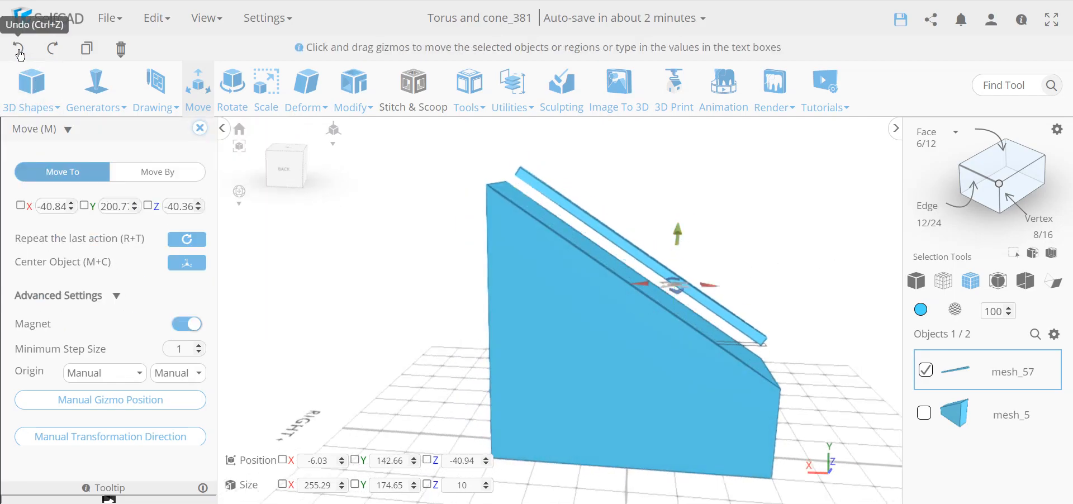
{"action": "left_click", "coordinate": [18, 48]}
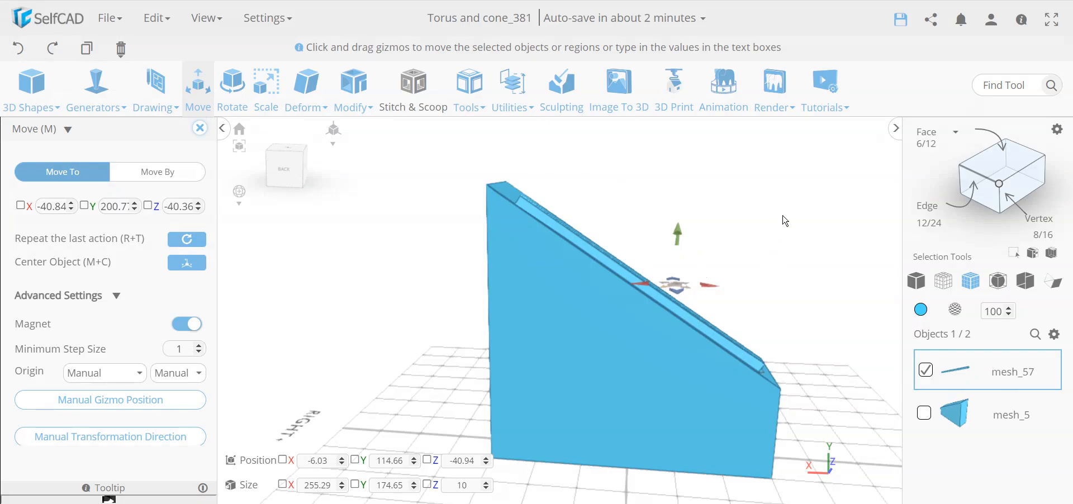
- Turn Magnet off, check the bar along the slope and finish the move
{"action": "left_click", "coordinate": [187, 324]}
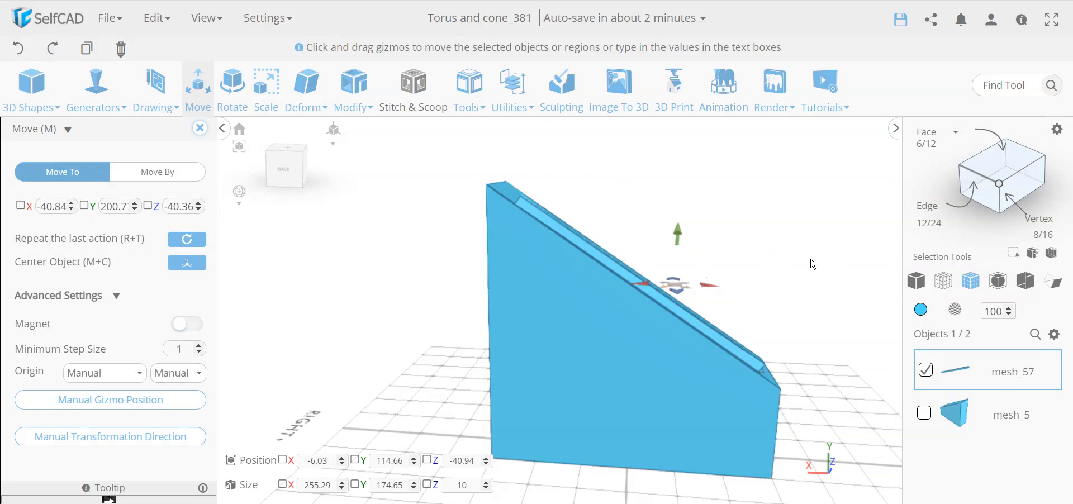
{"action": "left_click_drag", "start_coordinate": [812, 264], "coordinate": [664, 305]}
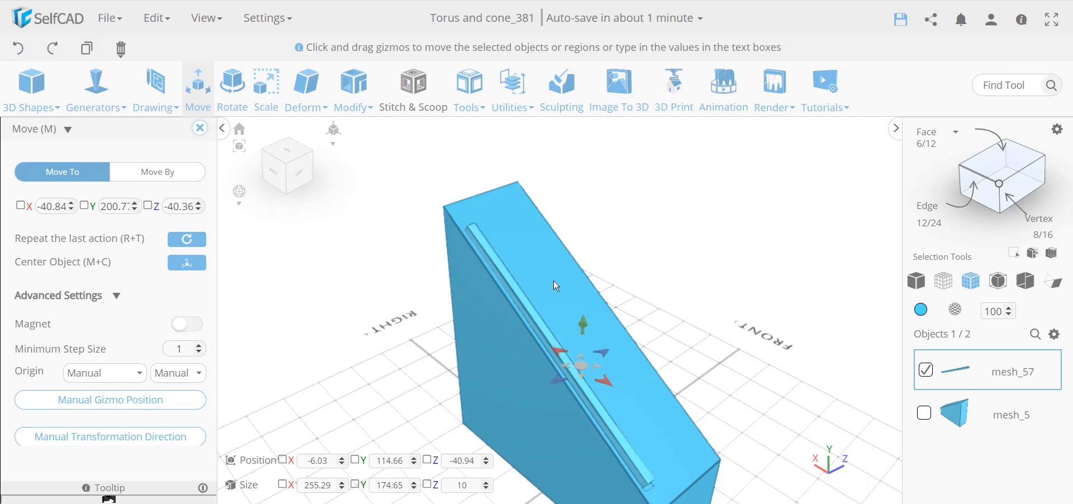
{"action": "left_click_drag", "start_coordinate": [393, 291], "coordinate": [497, 337]}
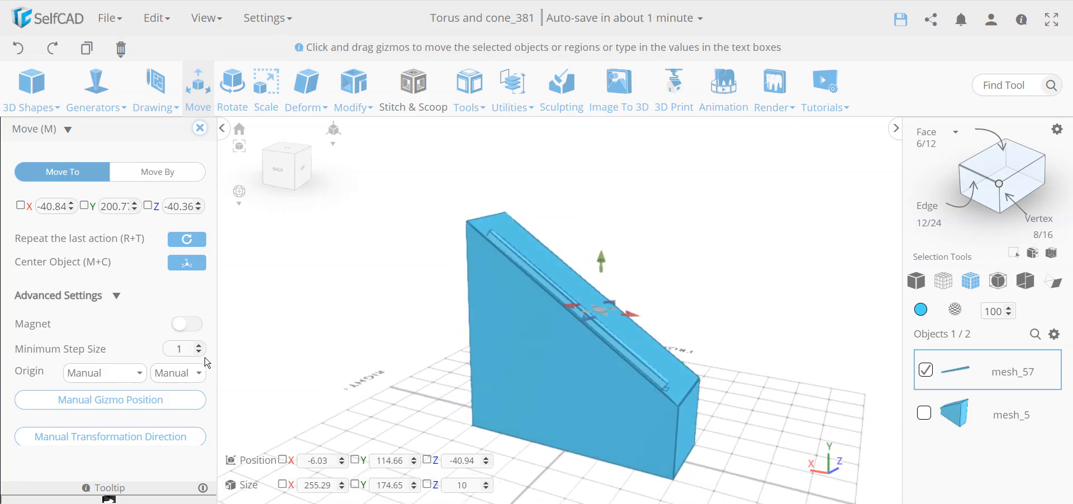
{"action": "left_click", "coordinate": [199, 128]}
- Try scaling the bar along Y to about 260.65 and undo the scaling
{"action": "left_click", "coordinate": [265, 96]}
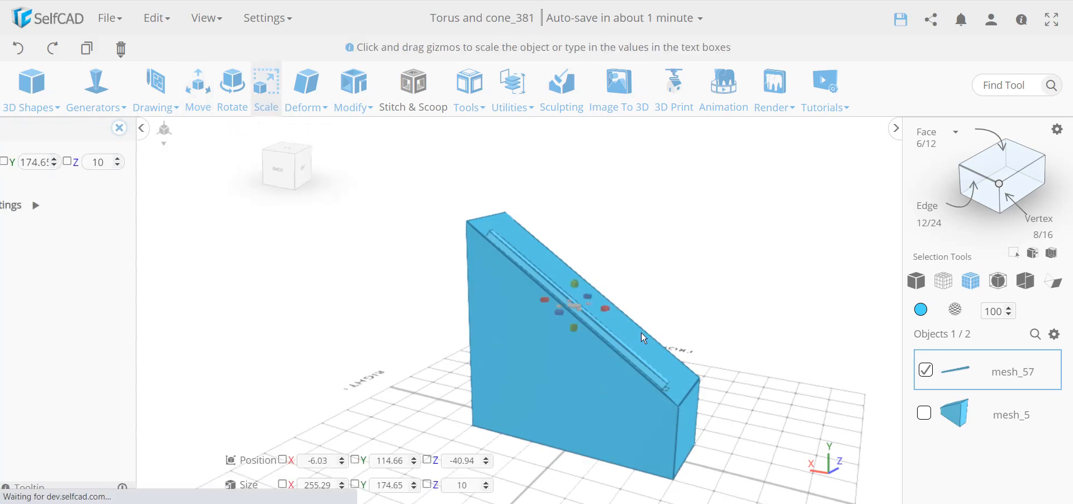
{"action": "left_click_drag", "start_coordinate": [575, 290], "coordinate": [609, 225]}
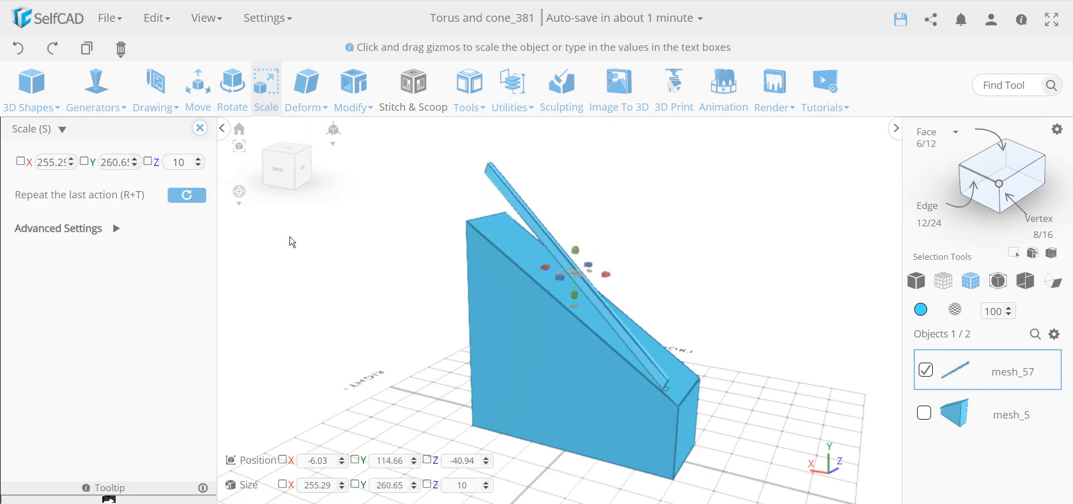
{"action": "key", "text": "ctrl+z"}
{"action": "scroll", "coordinate": [560, 300], "scroll_direction": "up", "scroll_amount": 5}
{"action": "scroll", "coordinate": [582, 296], "scroll_direction": "down", "scroll_amount": 5}
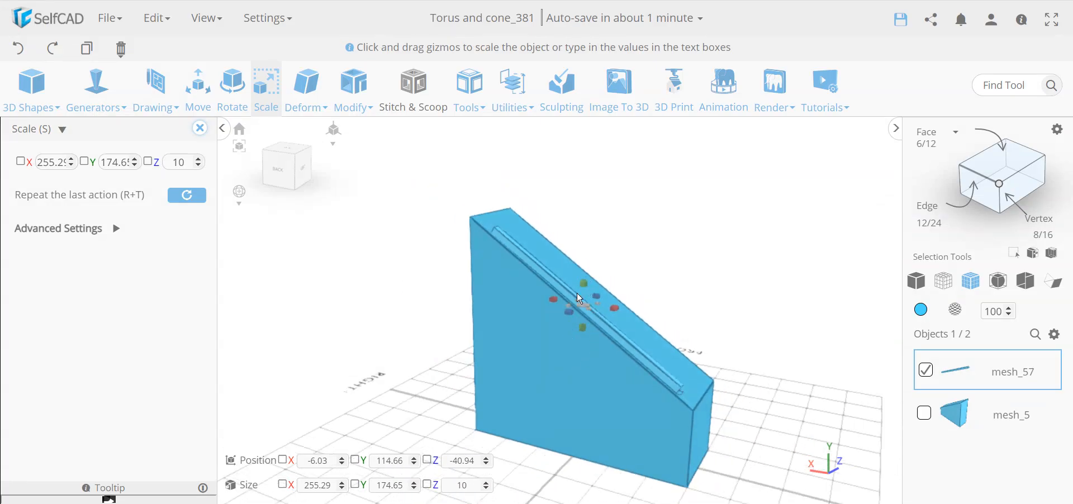
- Select the bar's upper long face and enable Local Transformation in the Scale tool's advanced settings
{"action": "mouse_move", "coordinate": [416, 382]}
{"action": "right_mouse_down"}
{"action": "mouse_move", "coordinate": [387, 399]}
{"action": "mouse_move", "coordinate": [407, 389]}
{"action": "right_mouse_up"}
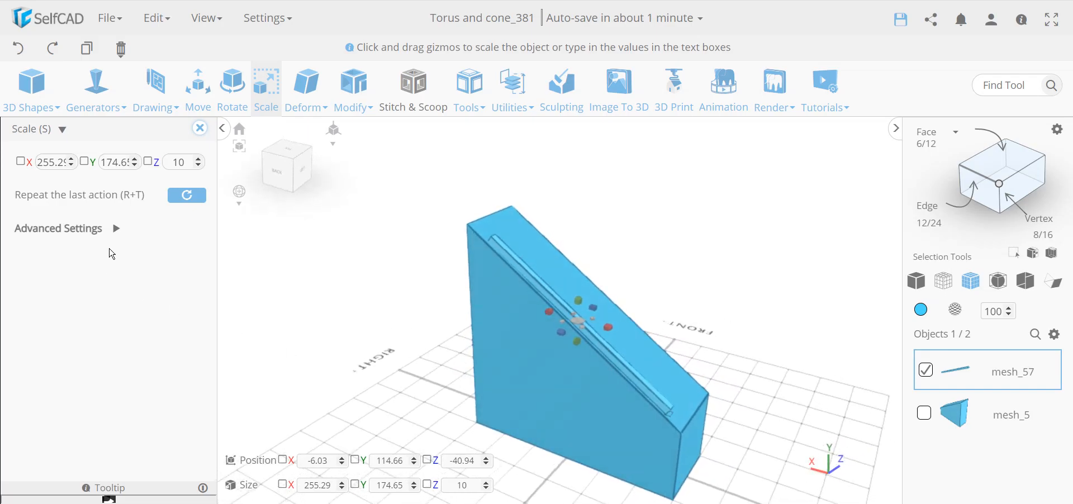
{"action": "left_click", "coordinate": [114, 229]}
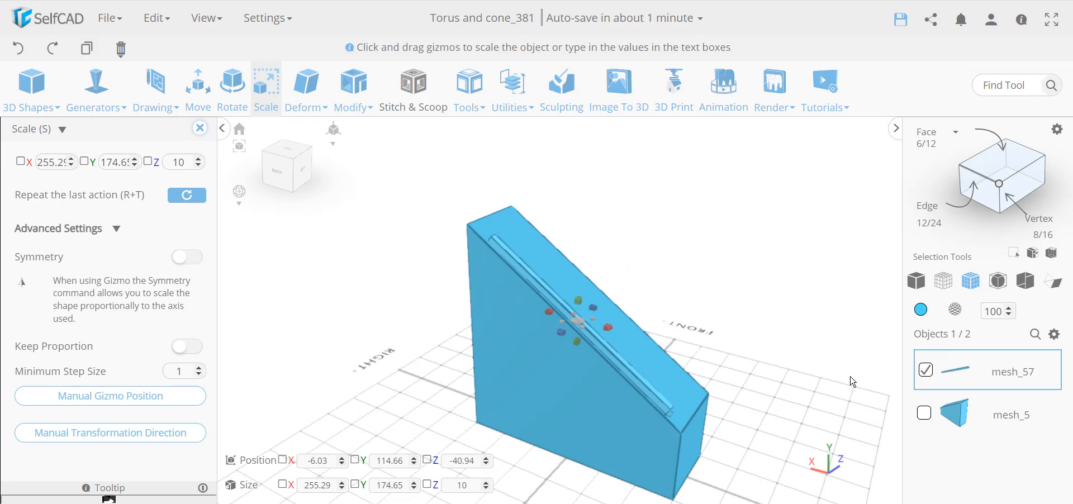
{"action": "left_click", "coordinate": [1003, 161]}
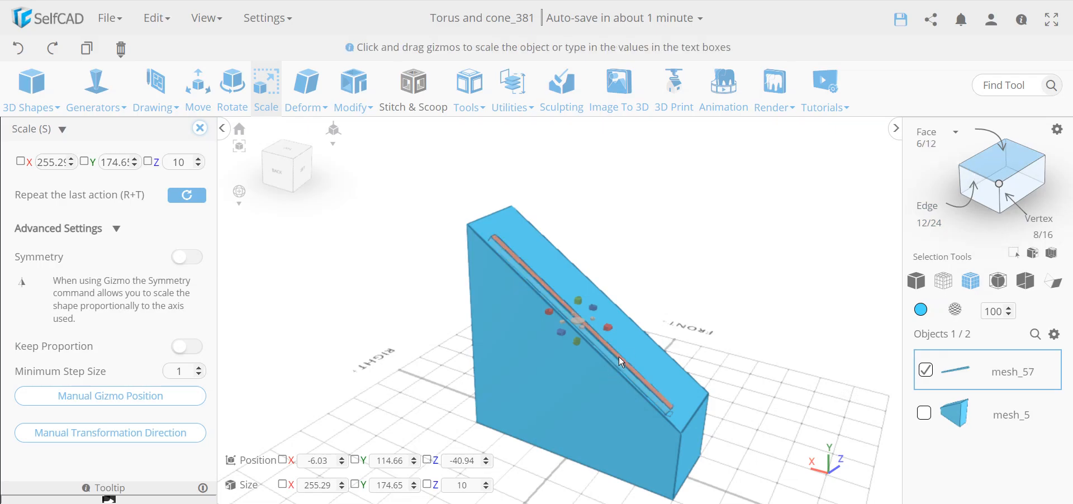
{"action": "left_click", "coordinate": [622, 362]}
{"action": "left_click", "coordinate": [194, 254]}
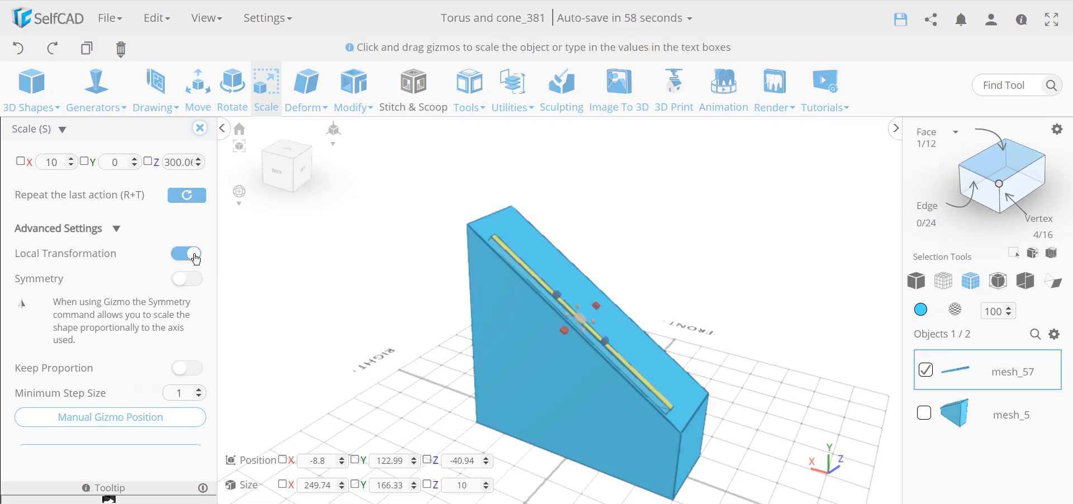
- Add the bar's adjoining long side face to the face selection for scaling
{"action": "left_click_drag", "start_coordinate": [739, 267], "coordinate": [770, 279]}
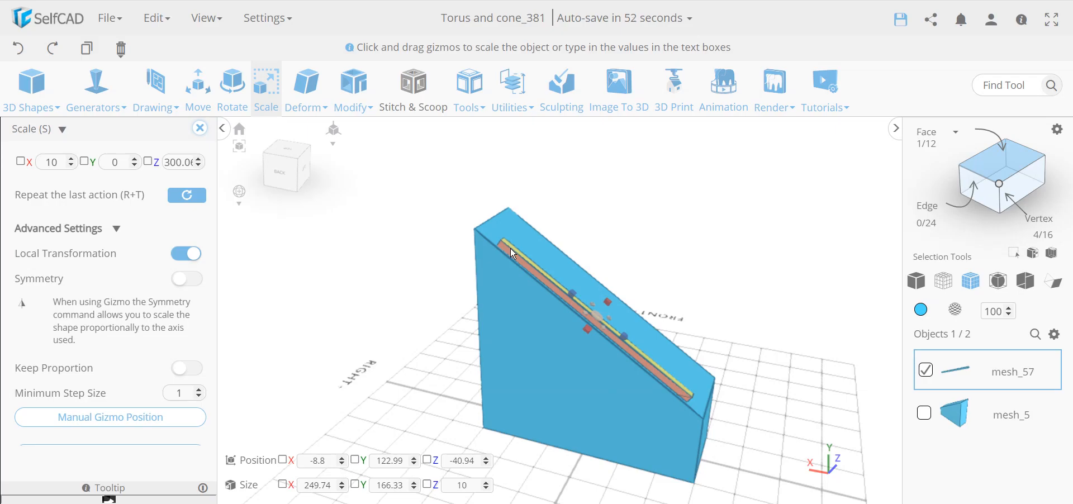
{"action": "left_click_drag", "start_coordinate": [750, 463], "coordinate": [827, 416]}
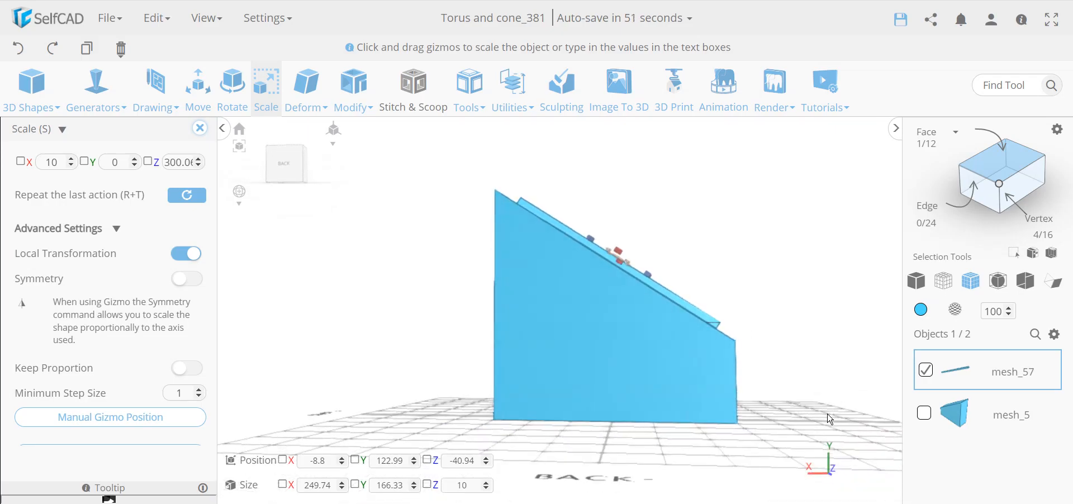
{"action": "left_click", "coordinate": [702, 323]}
{"action": "left_click_drag", "start_coordinate": [702, 323], "coordinate": [722, 332]}
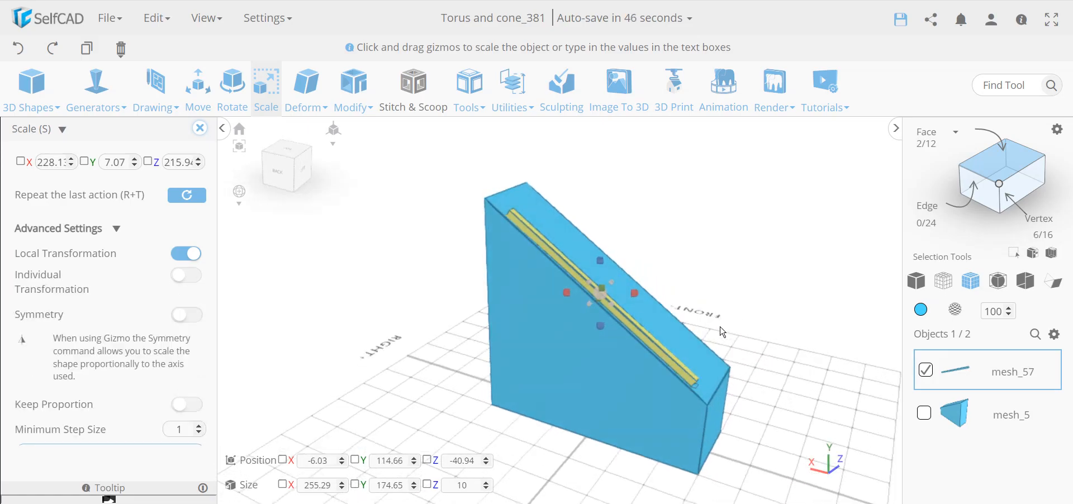
{"action": "left_click_drag", "start_coordinate": [738, 255], "coordinate": [745, 215]}
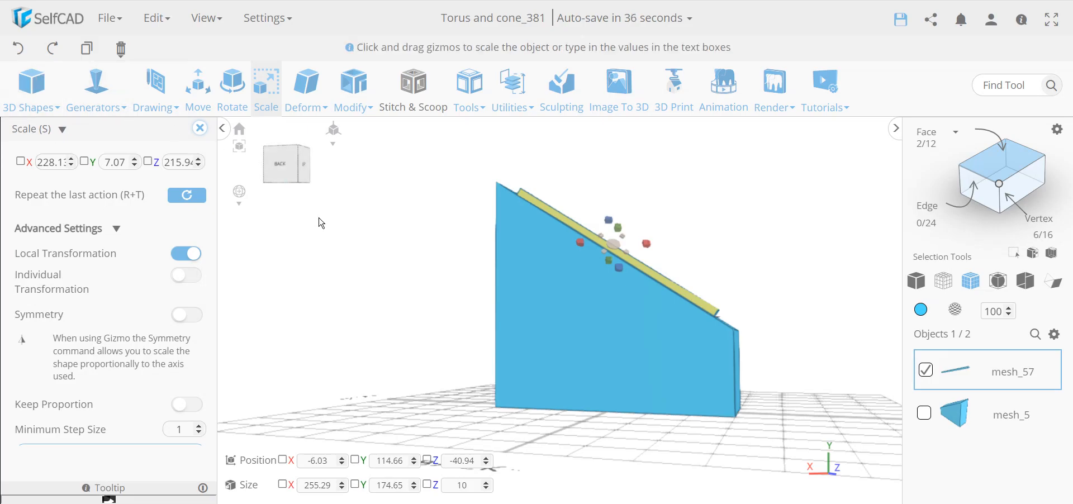
- Isolate the bar, select two of its long faces, and show the sloped box again without it selected
{"action": "left_click", "coordinate": [650, 270]}
{"action": "left_click_drag", "start_coordinate": [763, 219], "coordinate": [734, 241]}
{"action": "left_click", "coordinate": [1053, 334]}
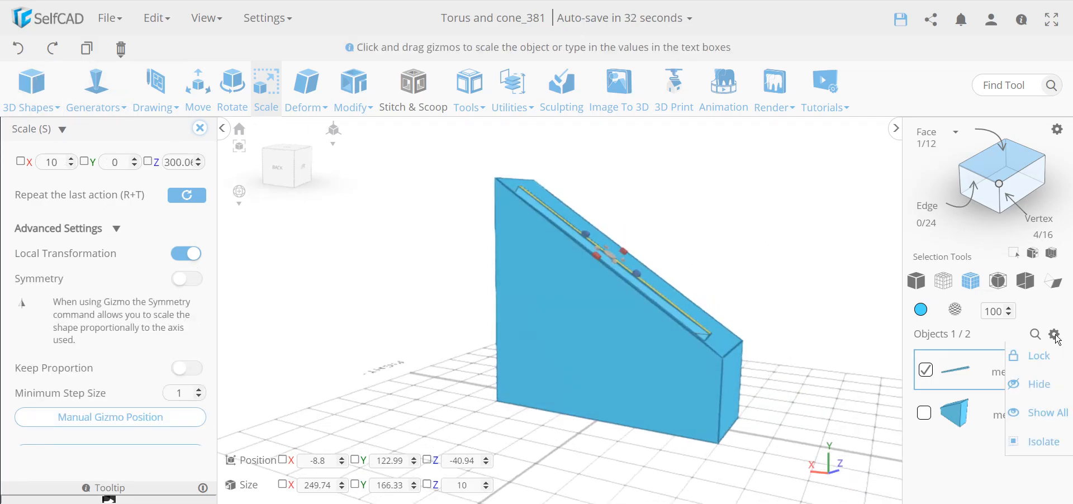
{"action": "left_click", "coordinate": [1051, 443]}
{"action": "left_click_drag", "start_coordinate": [541, 427], "coordinate": [595, 346]}
{"action": "left_click", "coordinate": [655, 319]}
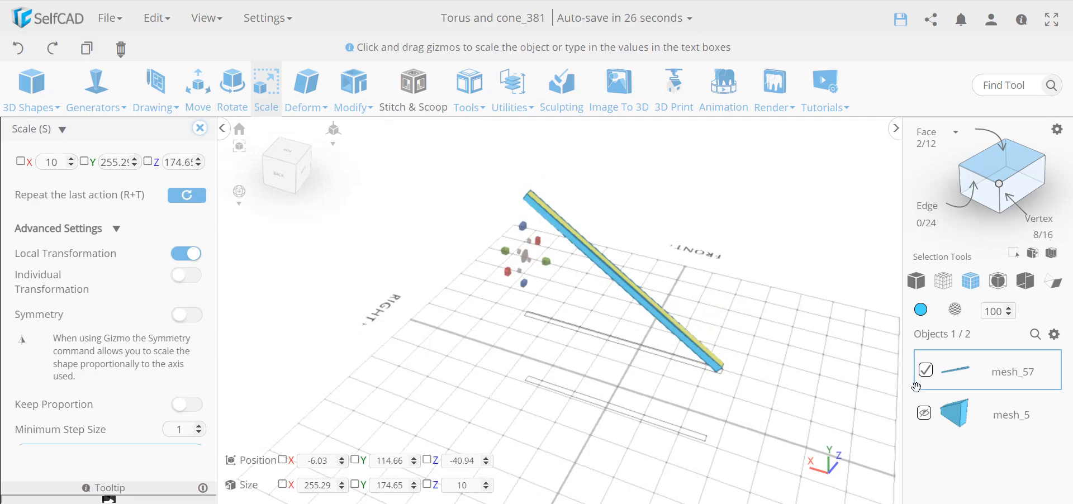
{"action": "left_click", "coordinate": [925, 415]}
{"action": "left_click", "coordinate": [925, 415]}
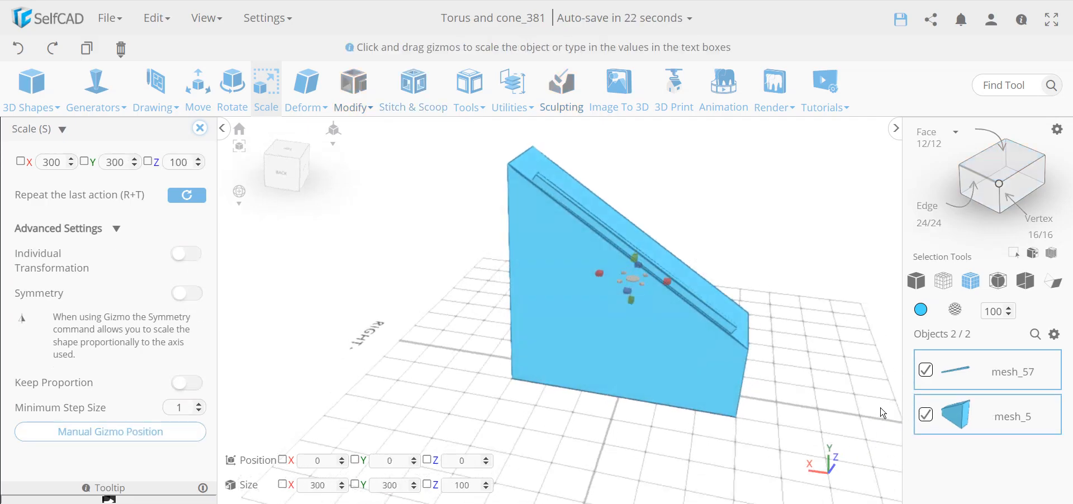
{"action": "left_click", "coordinate": [925, 415]}
- Isolate the bar, select two of its long faces in polygon mode, and show the sloped box again
{"action": "left_click", "coordinate": [1054, 334]}
{"action": "left_click", "coordinate": [1042, 439]}
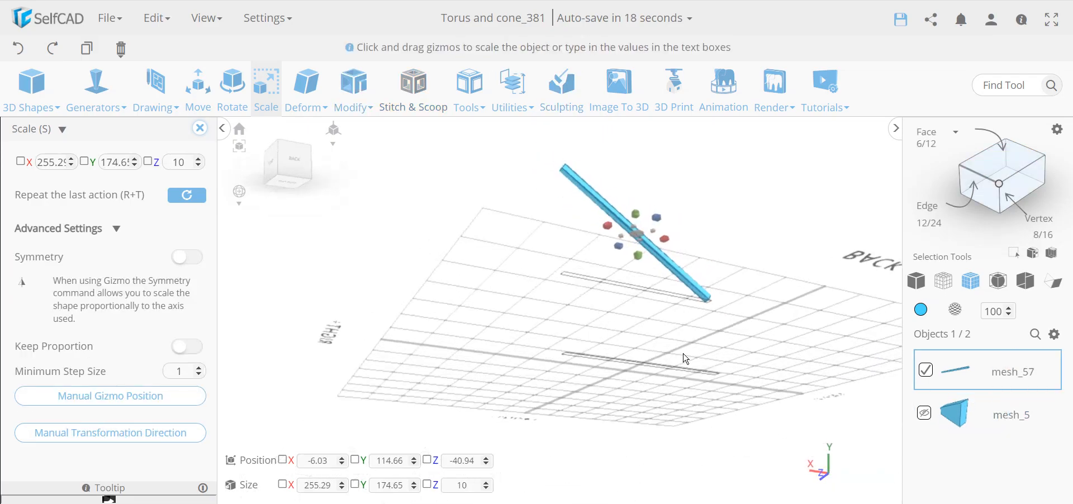
{"action": "left_click", "coordinate": [987, 163]}
{"action": "left_click", "coordinate": [672, 271]}
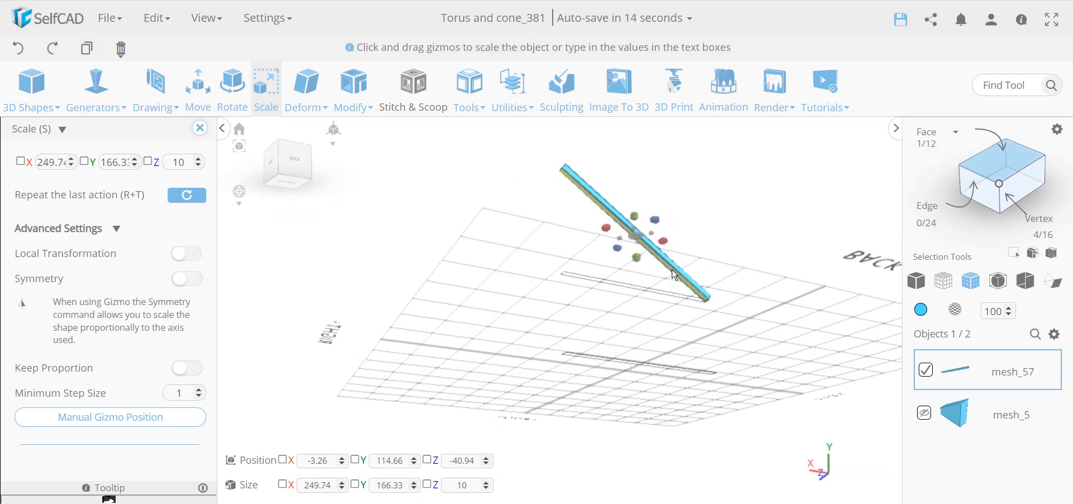
{"action": "left_click_drag", "start_coordinate": [785, 234], "coordinate": [687, 321]}
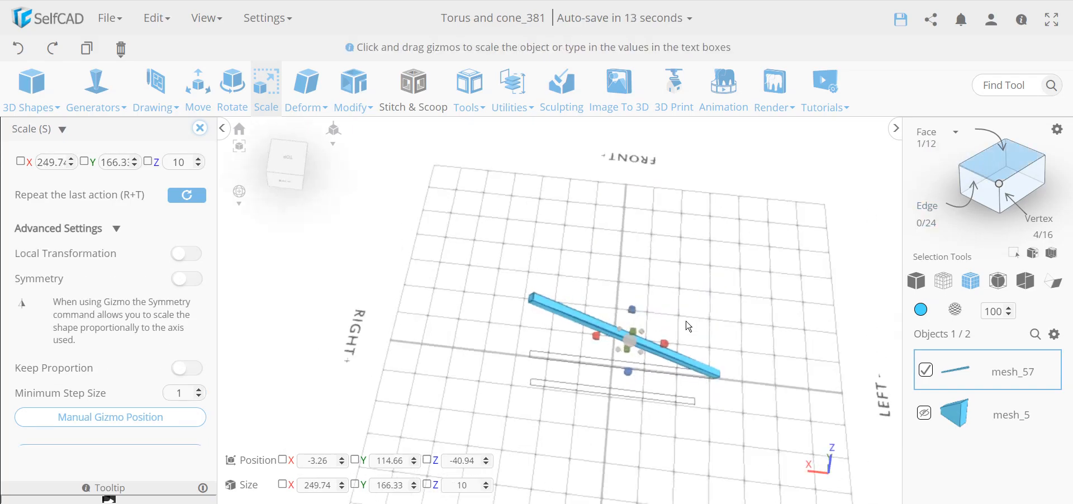
{"action": "left_click", "coordinate": [683, 364]}
{"action": "left_click_drag", "start_coordinate": [691, 423], "coordinate": [684, 405]}
{"action": "left_click", "coordinate": [923, 414]}
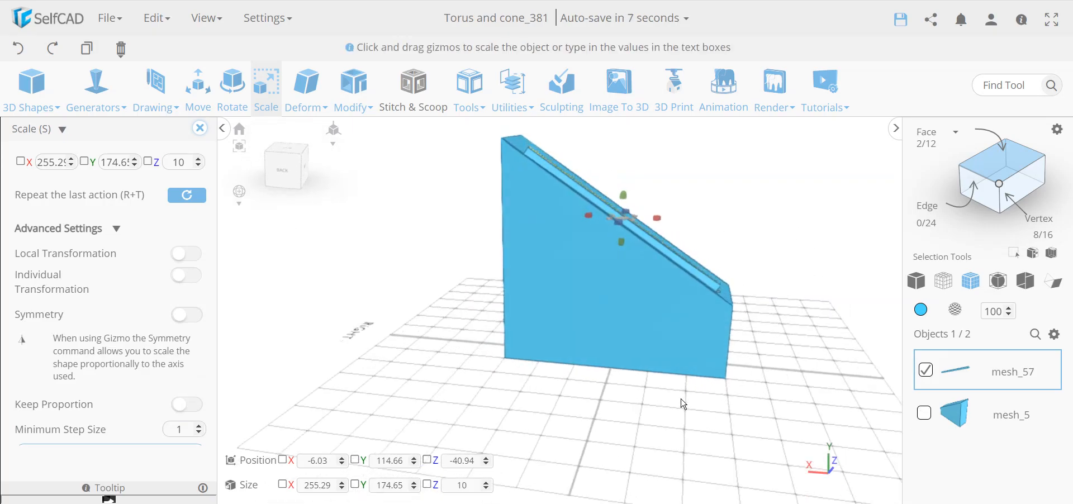
- Try scaling the two faces with Local Transformation to about 203.04 along Z and 280.67 along Y, and undo both scalings
{"action": "left_click", "coordinate": [190, 253]}
{"action": "left_click_drag", "start_coordinate": [422, 348], "coordinate": [465, 349]}
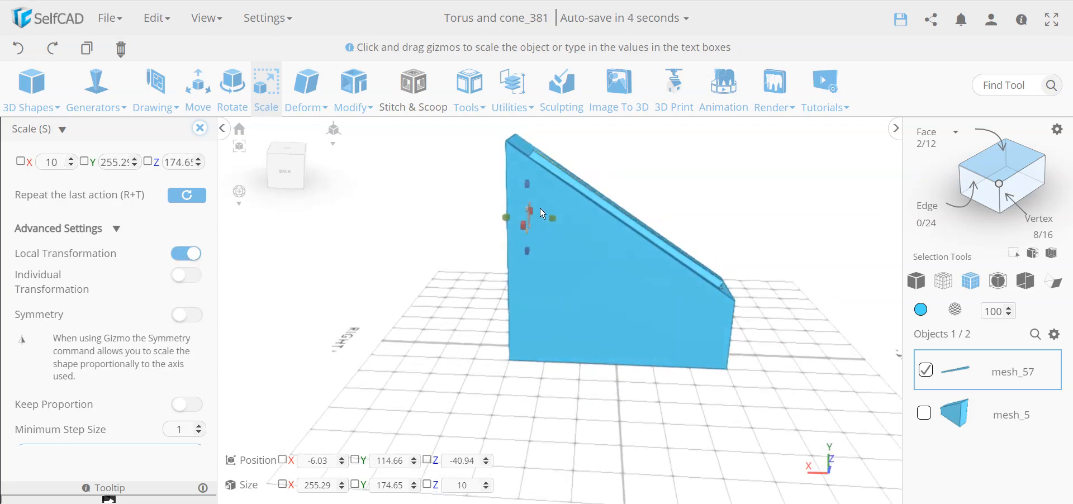
{"action": "left_click_drag", "start_coordinate": [526, 183], "coordinate": [548, 156]}
{"action": "left_click_drag", "start_coordinate": [460, 237], "coordinate": [381, 274]}
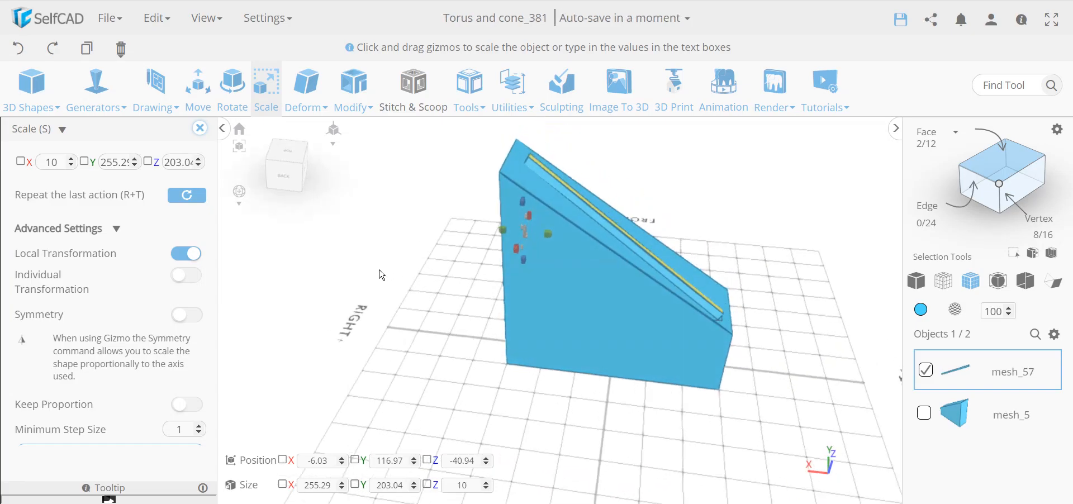
{"action": "left_click_drag", "start_coordinate": [546, 235], "coordinate": [566, 243]}
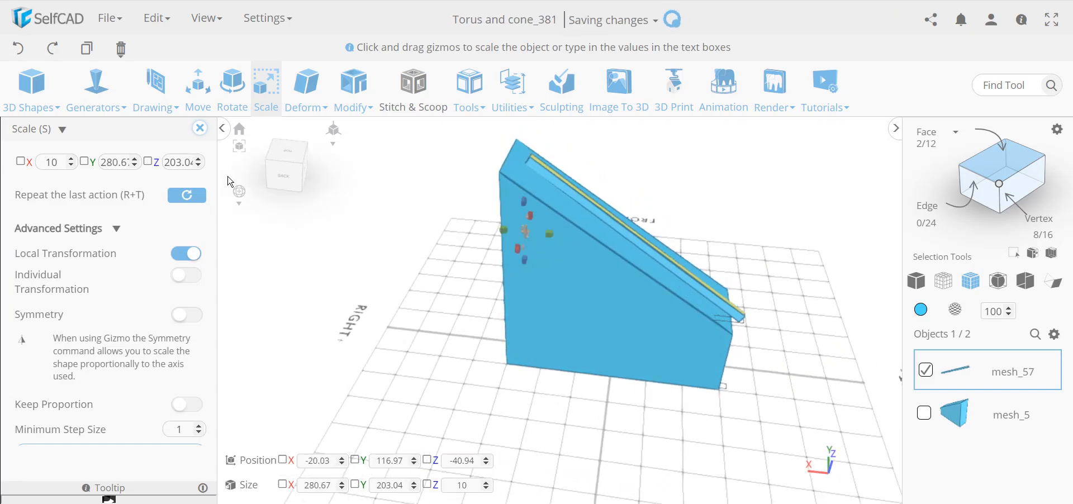
{"action": "left_click", "coordinate": [19, 51]}
{"action": "left_click", "coordinate": [19, 50]}
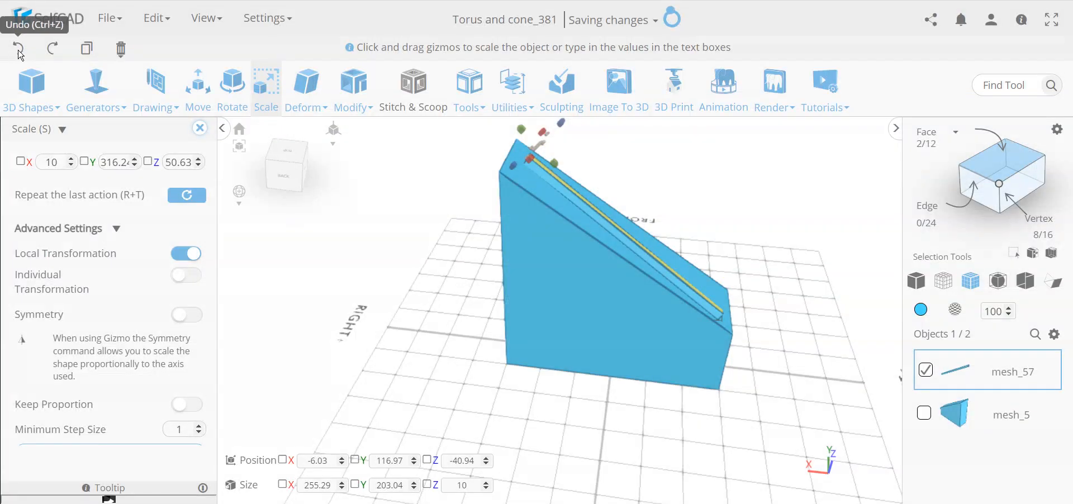
{"action": "left_click_drag", "start_coordinate": [493, 270], "coordinate": [428, 271]}
{"action": "left_click", "coordinate": [439, 273]}
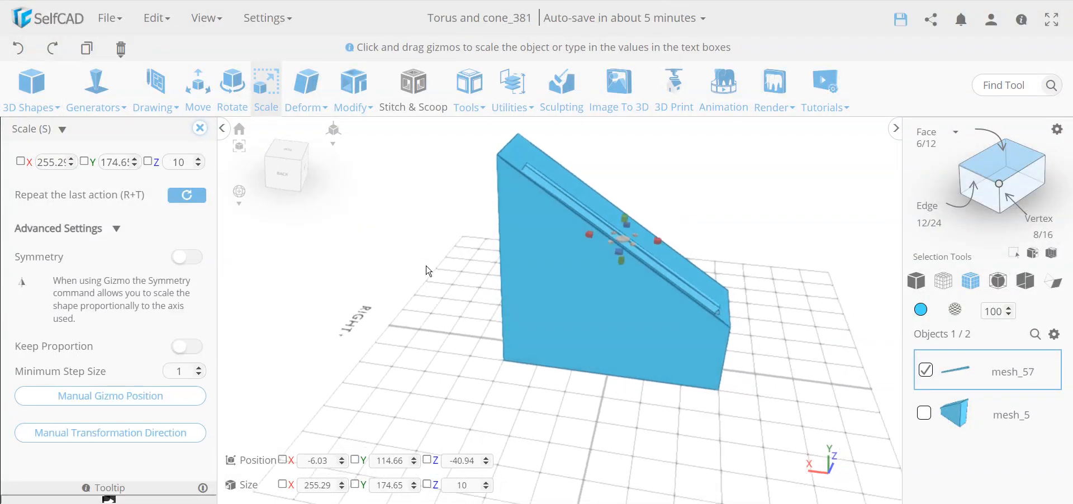
- Try moving the bar's upper long face outward by 90 along Y with Local Transformation, and undo the move
{"action": "left_click", "coordinate": [197, 87]}
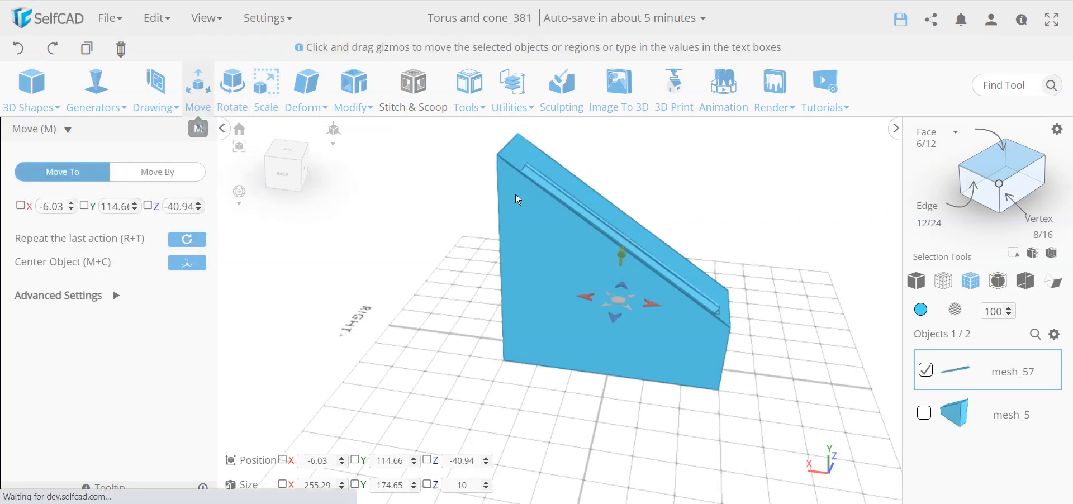
{"action": "left_click", "coordinate": [638, 248]}
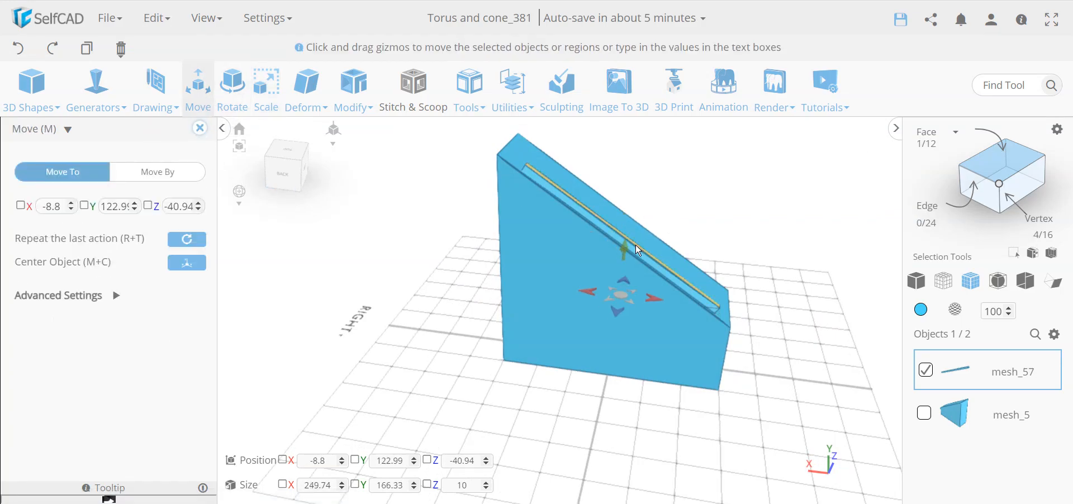
{"action": "left_click", "coordinate": [105, 301]}
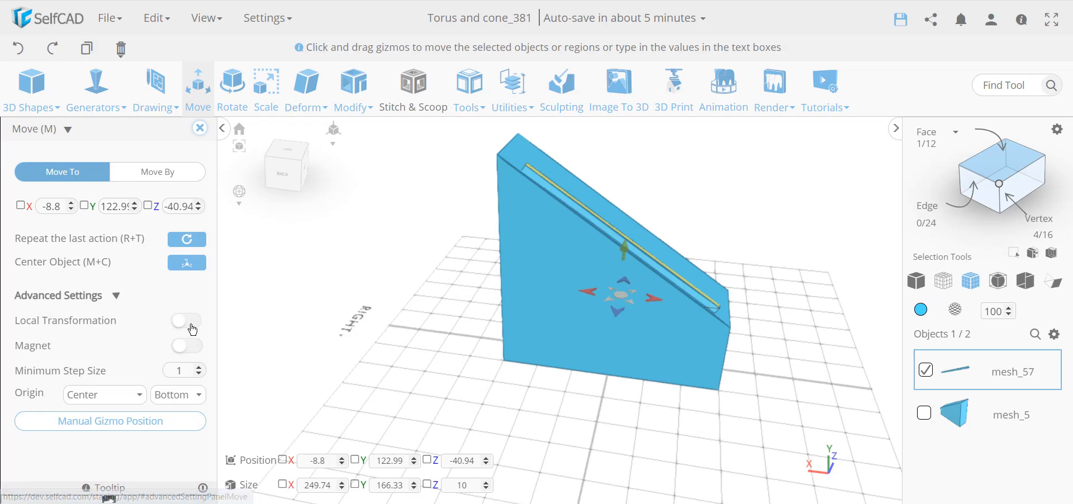
{"action": "left_click", "coordinate": [190, 323]}
{"action": "left_click_drag", "start_coordinate": [659, 197], "coordinate": [743, 148]}
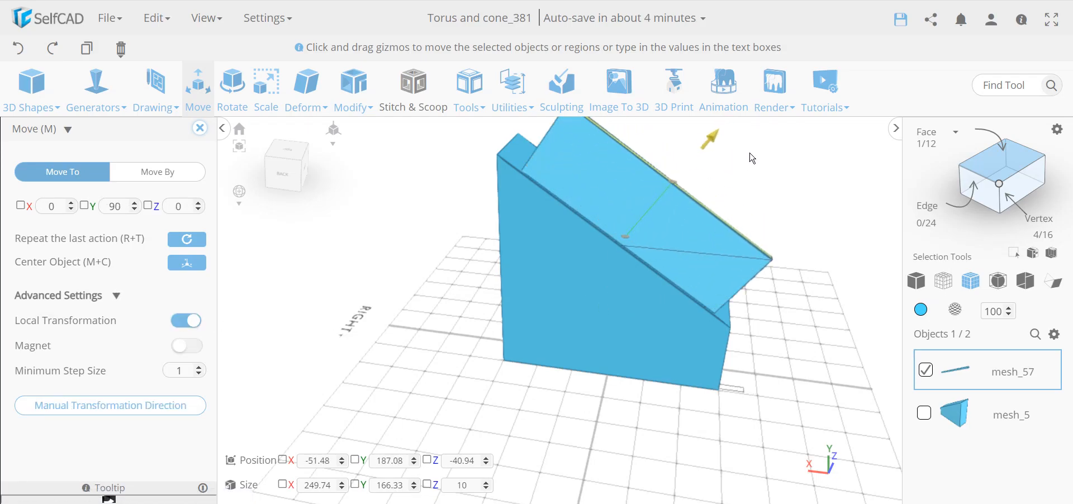
{"action": "left_click", "coordinate": [19, 49]}
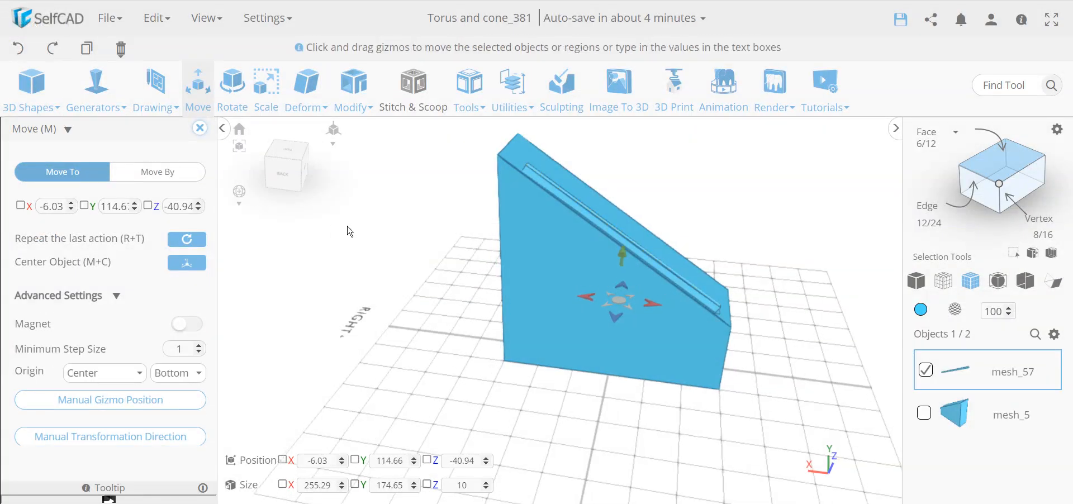
- Set a manual transformation direction for scaling the bar along the box's sloped edge, from its high corner to its low corner
{"action": "left_click", "coordinate": [266, 90]}
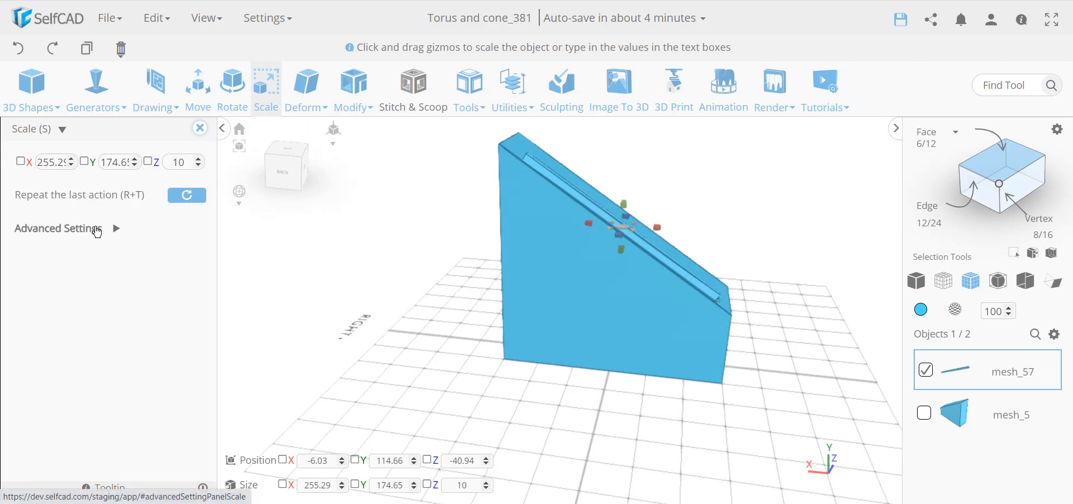
{"action": "left_click", "coordinate": [95, 229]}
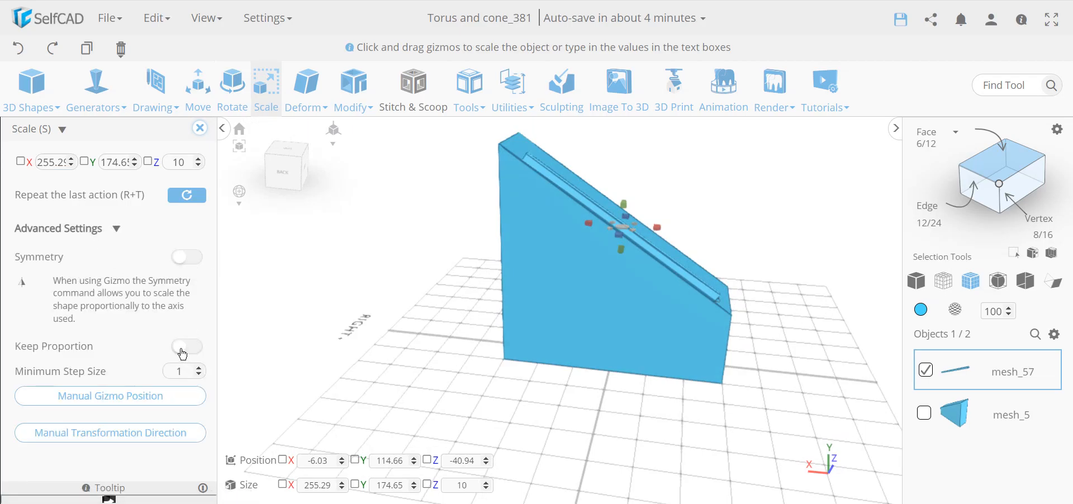
{"action": "left_click", "coordinate": [115, 441]}
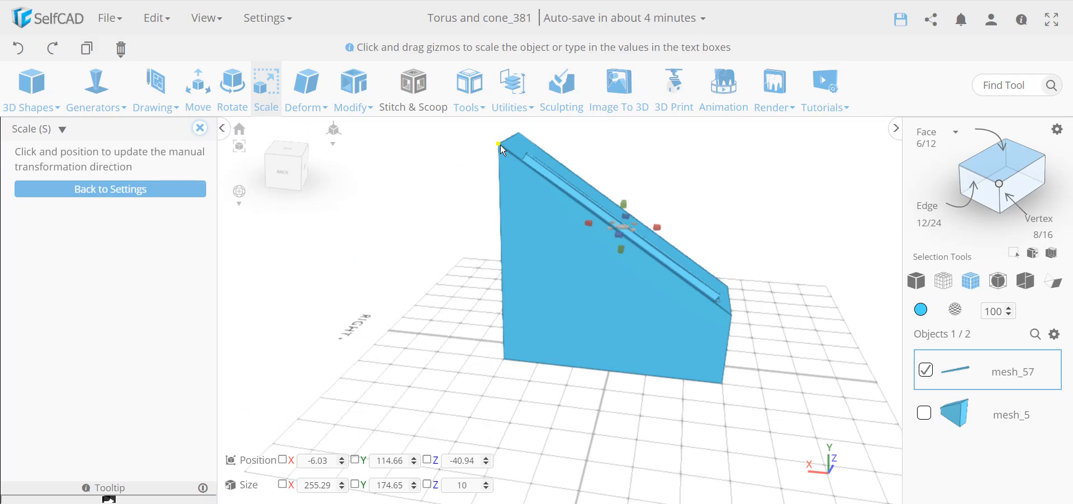
{"action": "left_click", "coordinate": [731, 317]}
{"action": "mouse_move", "coordinate": [625, 435]}
{"action": "right_mouse_down"}
{"action": "mouse_move", "coordinate": [598, 421]}
{"action": "mouse_move", "coordinate": [571, 426]}
{"action": "mouse_move", "coordinate": [613, 438]}
{"action": "right_mouse_up"}
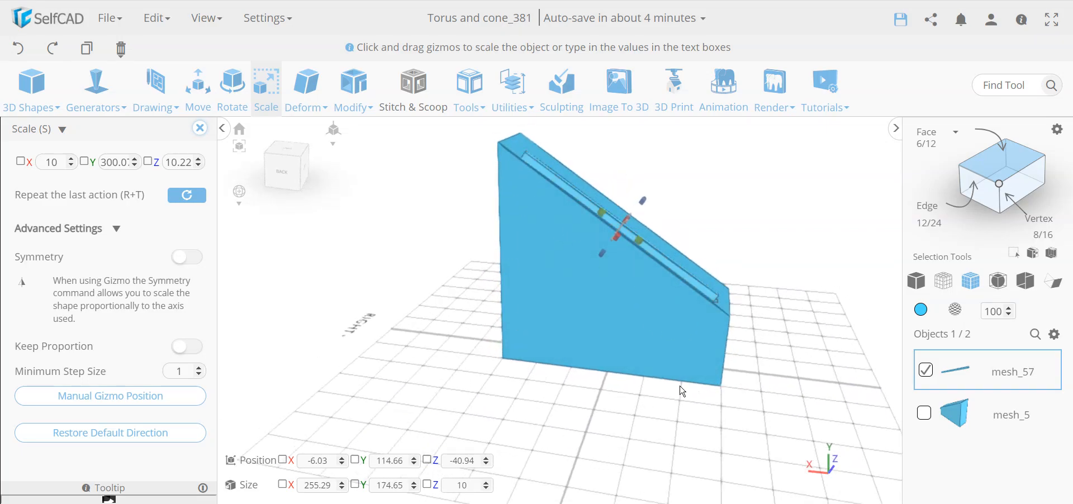
- Scale the bar perpendicular to the slope to about 143.2 along Z
{"action": "right_click_drag", "start_coordinate": [800, 360], "coordinate": [810, 355]}
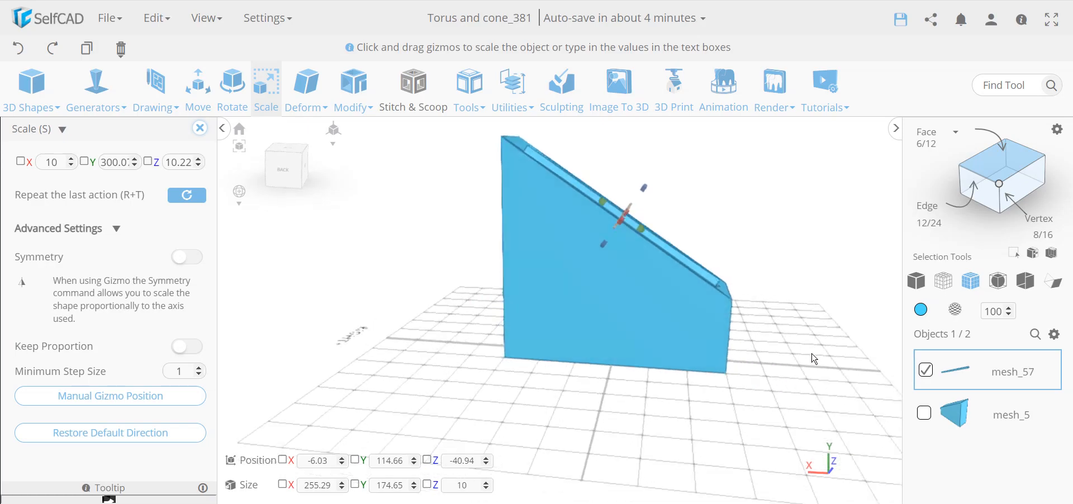
{"action": "left_click_drag", "start_coordinate": [644, 188], "coordinate": [764, 124]}
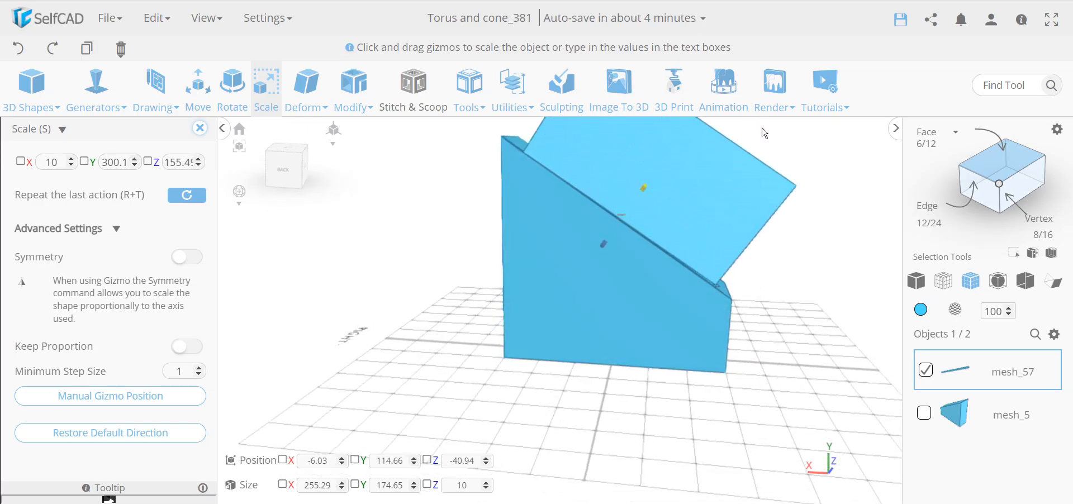
{"action": "scroll", "coordinate": [718, 321], "scroll_direction": "down", "scroll_amount": 3}
{"action": "right_click_drag", "start_coordinate": [718, 321], "coordinate": [686, 416]}
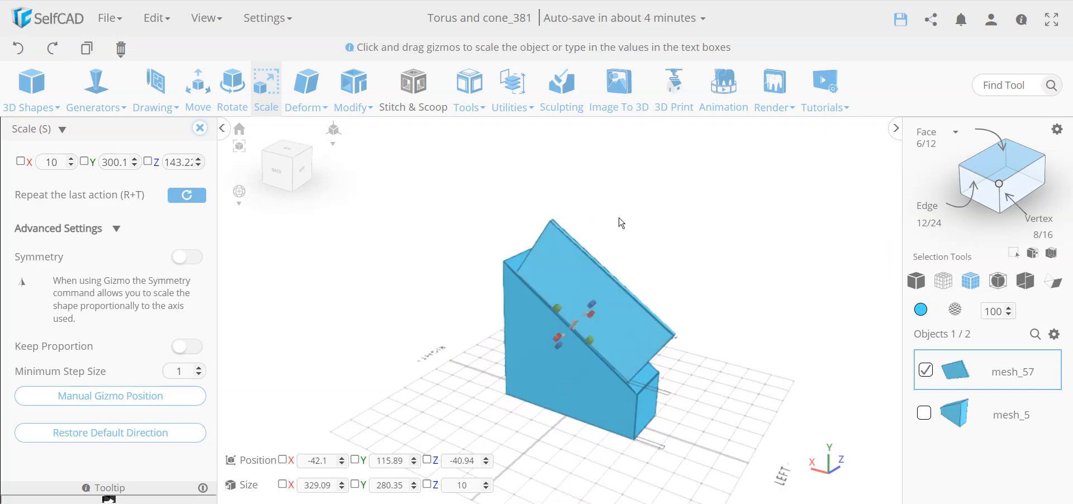
- Try scaling the bar further to about 309.5 along Z, undo the extra scalings and leave the Scale tool
{"action": "left_click_drag", "start_coordinate": [593, 308], "coordinate": [606, 294]}
{"action": "right_click_drag", "start_coordinate": [581, 299], "coordinate": [599, 278]}
{"action": "left_click_drag", "start_coordinate": [623, 280], "coordinate": [622, 261]}
{"action": "right_click_drag", "start_coordinate": [433, 344], "coordinate": [513, 362]}
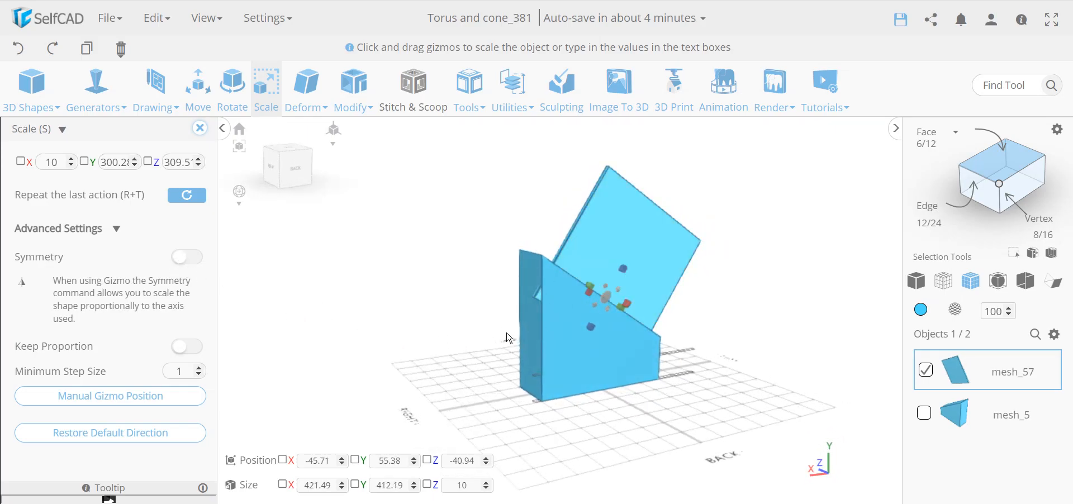
{"action": "right_click_drag", "start_coordinate": [705, 401], "coordinate": [584, 418]}
{"action": "left_click", "coordinate": [18, 49]}
{"action": "left_click", "coordinate": [18, 50]}
{"action": "right_click_drag", "start_coordinate": [774, 458], "coordinate": [346, 375]}
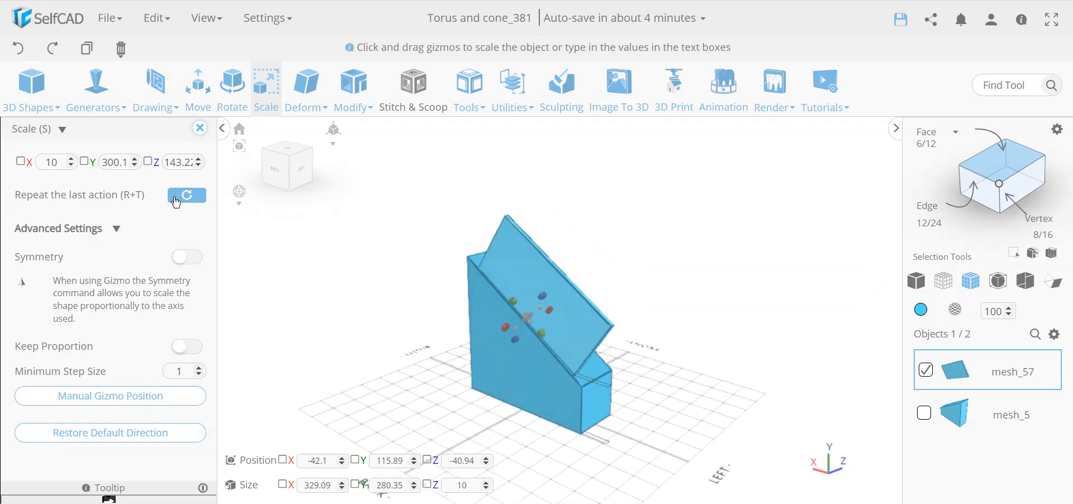
{"action": "left_click", "coordinate": [199, 129]}
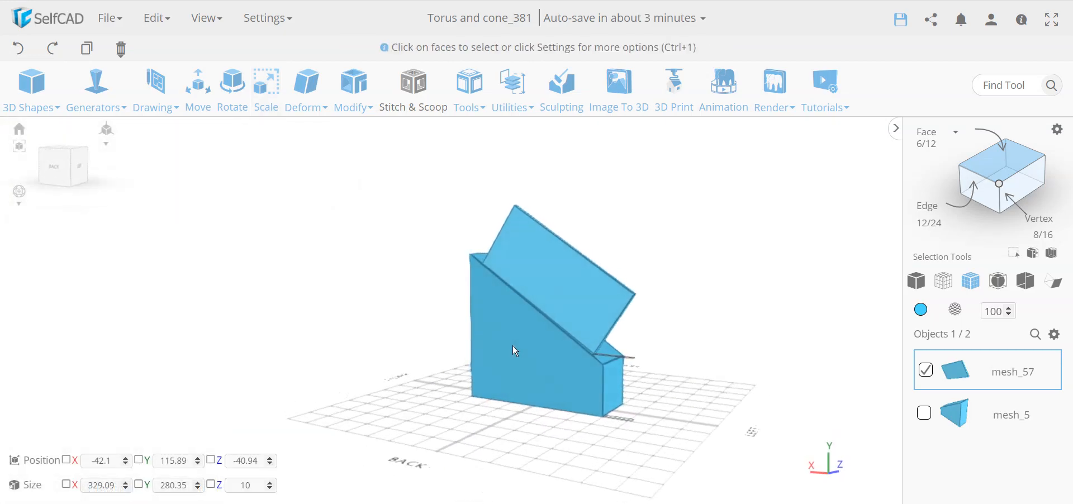
- Start the Move tool on the enlarged bar and expand its advanced settings
{"action": "left_click", "coordinate": [197, 88]}
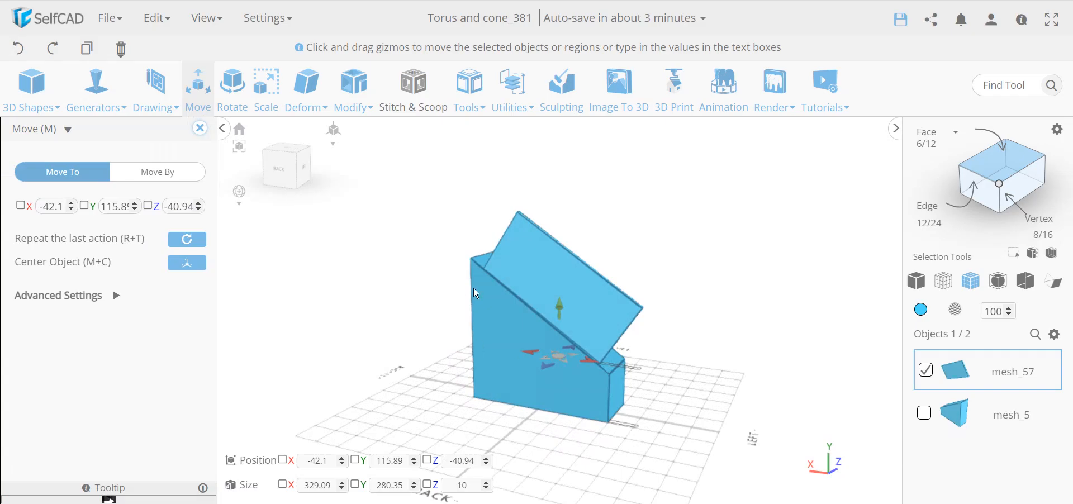
{"action": "left_click_drag", "start_coordinate": [521, 313], "coordinate": [540, 253]}
{"action": "left_click_drag", "start_coordinate": [363, 362], "coordinate": [611, 337]}
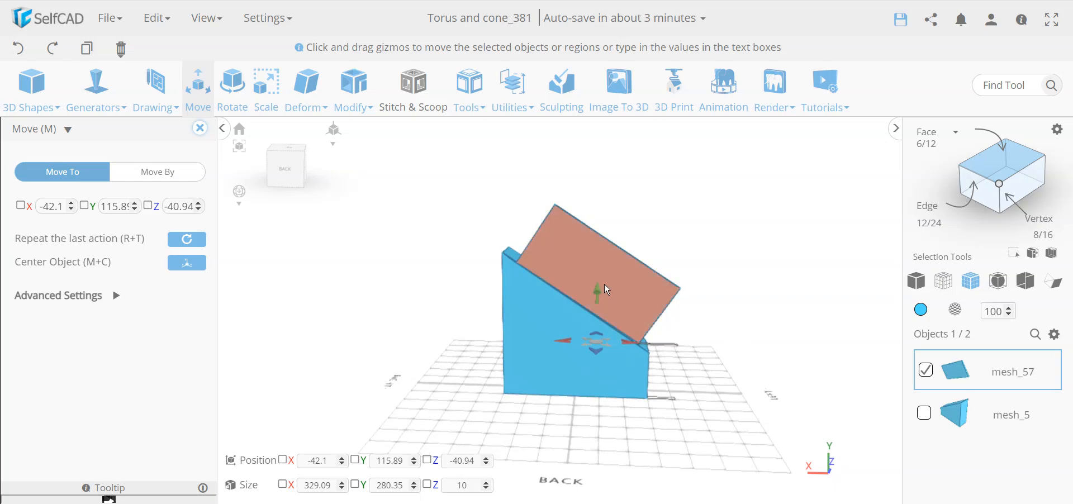
{"action": "left_click", "coordinate": [116, 300]}
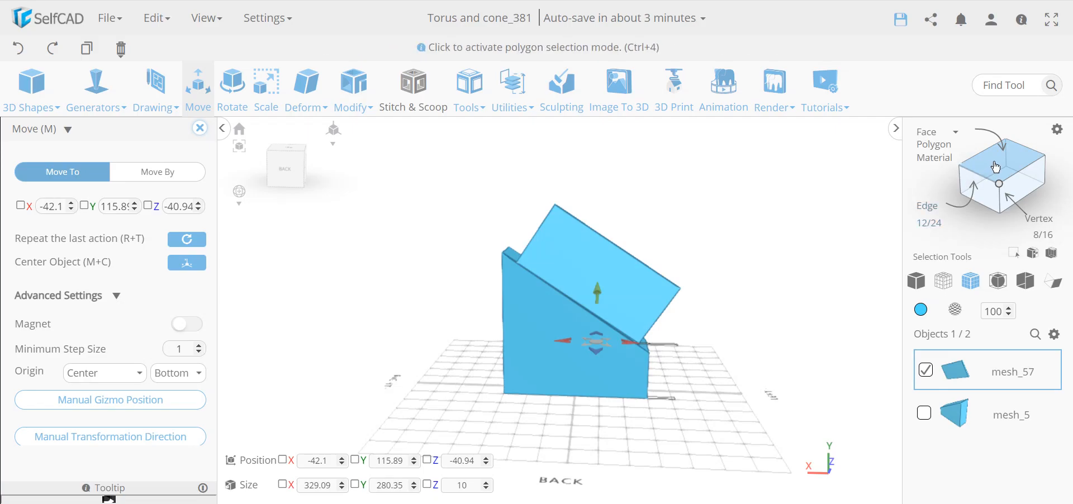
- Try moving the enlarged bar along the default axes to Y 138.89 and X -46.1, undoing each move
{"action": "mouse_move", "coordinate": [592, 291]}
{"action": "right_mouse_down"}
{"action": "mouse_move", "coordinate": [634, 304]}
{"action": "mouse_move", "coordinate": [599, 285]}
{"action": "right_mouse_up"}
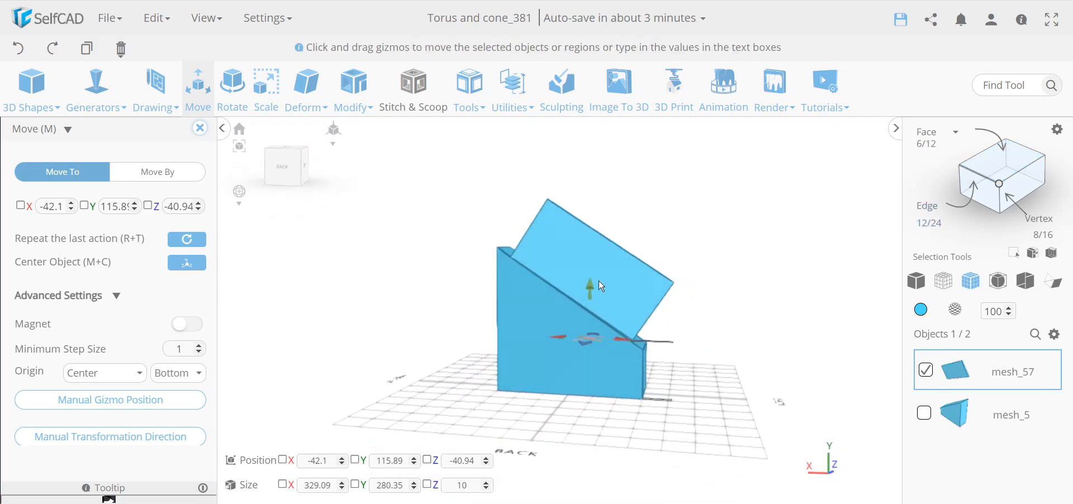
{"action": "left_click_drag", "start_coordinate": [594, 290], "coordinate": [613, 298]}
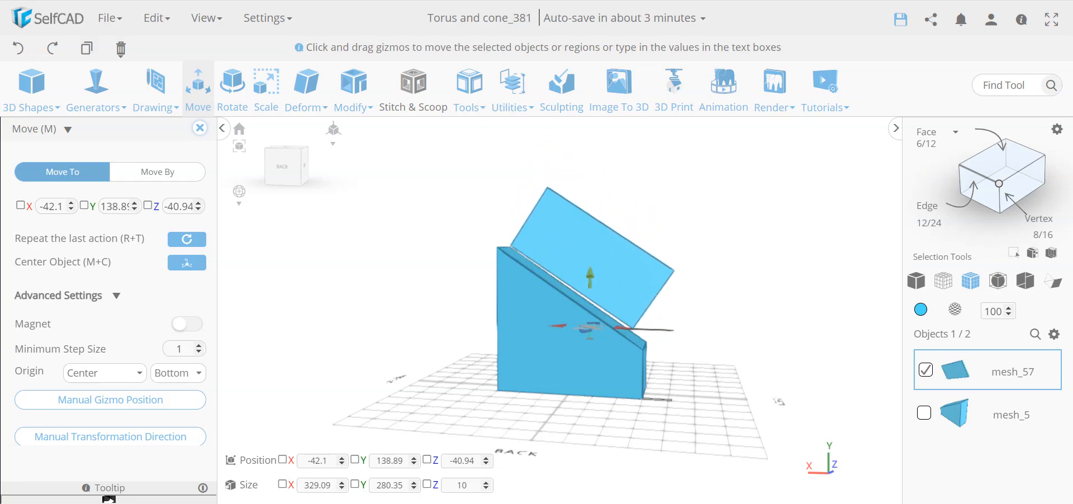
{"action": "left_click", "coordinate": [22, 50]}
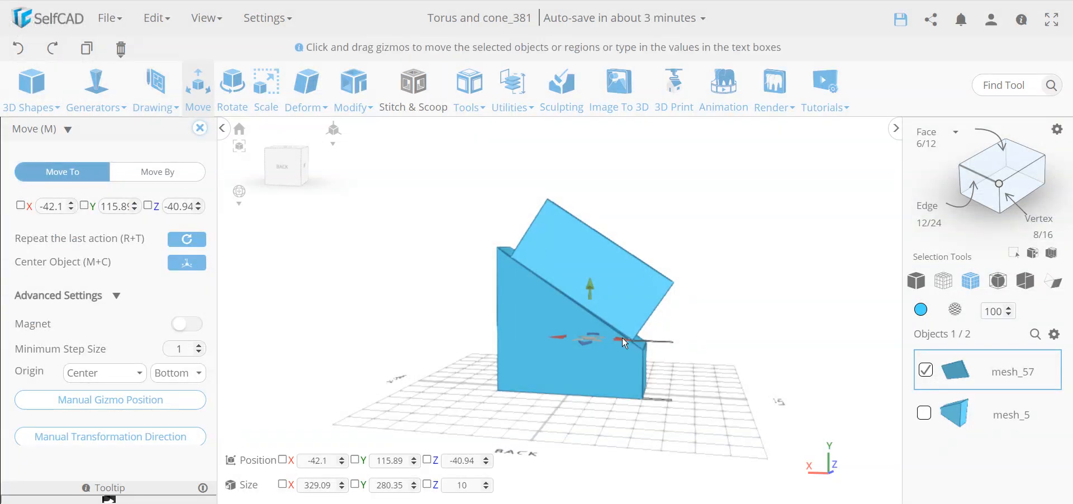
{"action": "mouse_move", "coordinate": [622, 339]}
{"action": "left_mouse_down"}
{"action": "mouse_move", "coordinate": [649, 354]}
{"action": "mouse_move", "coordinate": [617, 348]}
{"action": "left_mouse_up"}
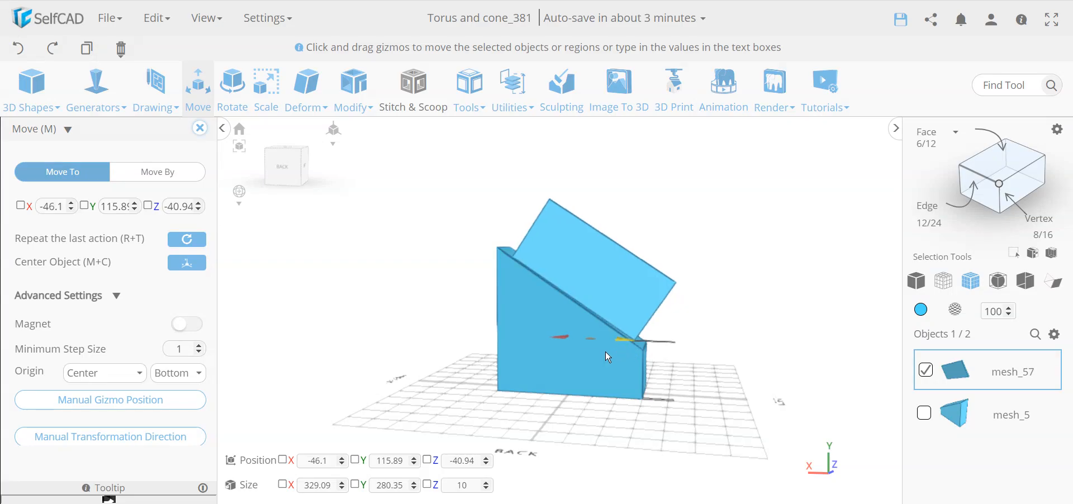
{"action": "left_click", "coordinate": [18, 48]}
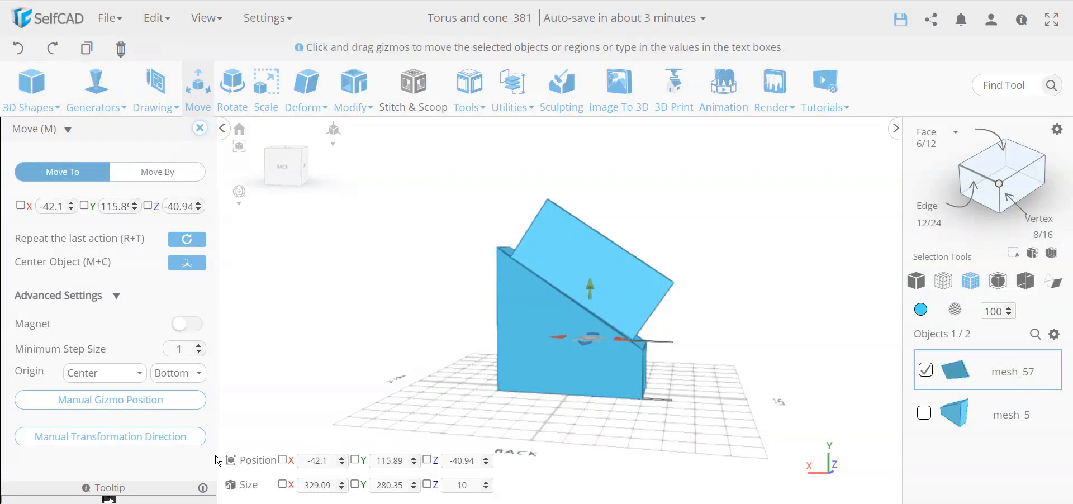
- Set a manual transformation direction along the box's sloped edge and move the bar along it to about X -12.15, Y 135.87
{"action": "scroll", "coordinate": [130, 437], "scroll_direction": "down", "scroll_amount": 1}
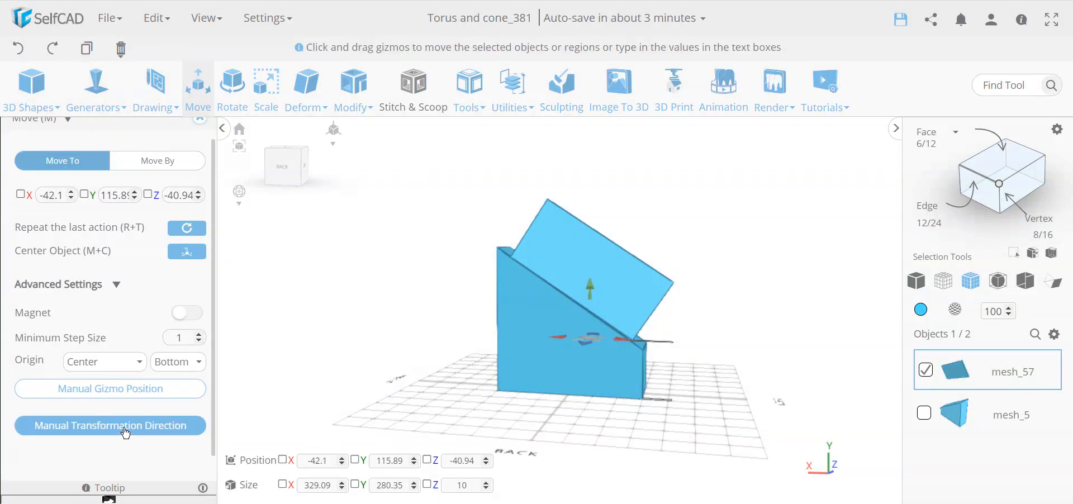
{"action": "left_click", "coordinate": [125, 430]}
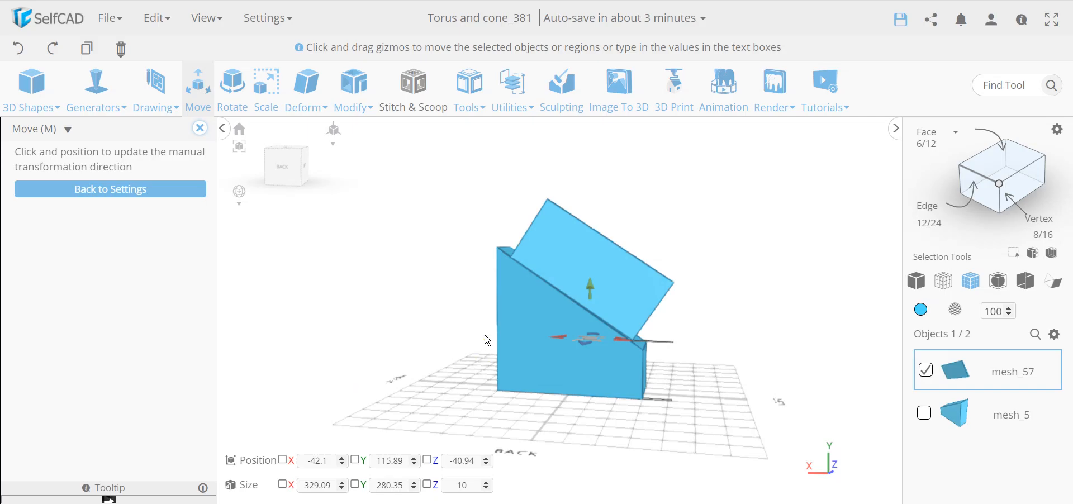
{"action": "left_click", "coordinate": [497, 247]}
{"action": "left_click", "coordinate": [641, 349]}
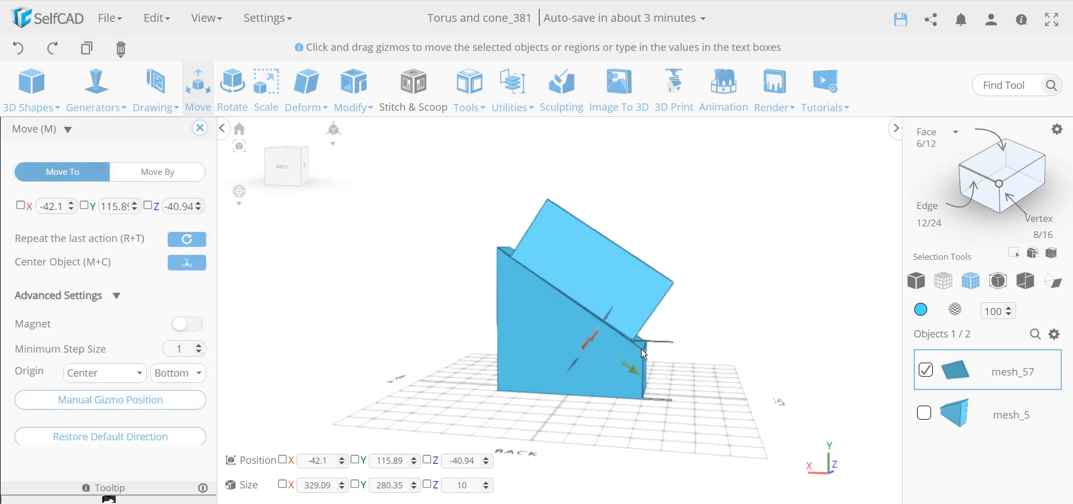
{"action": "mouse_move", "coordinate": [637, 379]}
{"action": "left_mouse_down"}
{"action": "mouse_move", "coordinate": [539, 302]}
{"action": "mouse_move", "coordinate": [570, 307]}
{"action": "mouse_move", "coordinate": [717, 427]}
{"action": "mouse_move", "coordinate": [682, 412]}
{"action": "mouse_move", "coordinate": [553, 282]}
{"action": "mouse_move", "coordinate": [493, 301]}
{"action": "mouse_move", "coordinate": [577, 364]}
{"action": "mouse_move", "coordinate": [682, 402]}
{"action": "mouse_move", "coordinate": [619, 374]}
{"action": "left_mouse_up"}
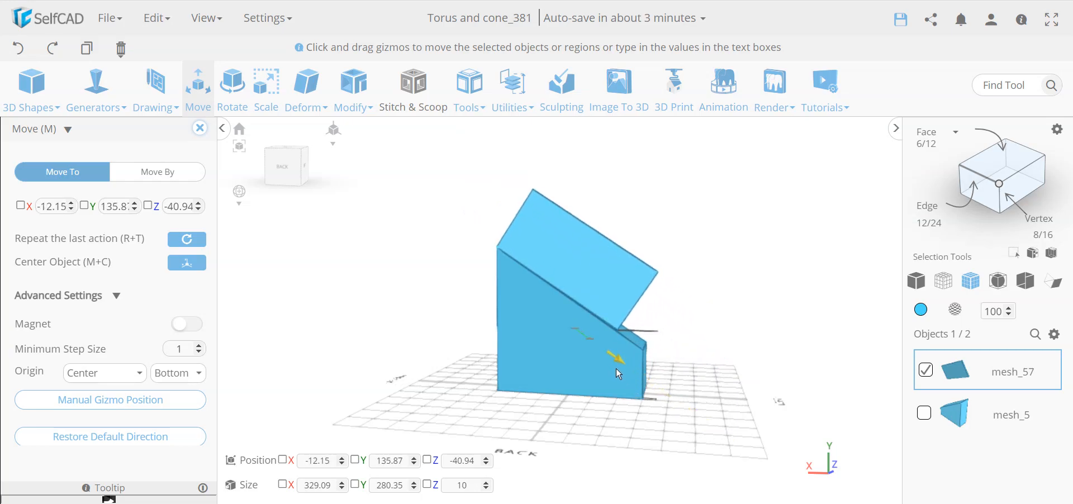
{"action": "left_click_drag", "start_coordinate": [751, 417], "coordinate": [594, 404]}
- Move the bar's lower end face down the slope, extending the bar to about 379.84 by 314.2, and leave the Move tool
{"action": "left_click", "coordinate": [1002, 166]}
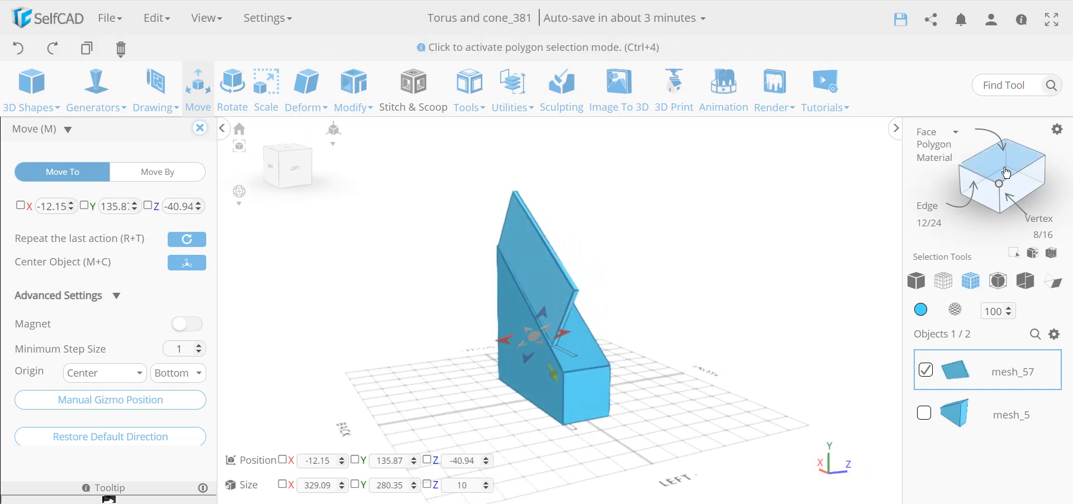
{"action": "left_click", "coordinate": [568, 318]}
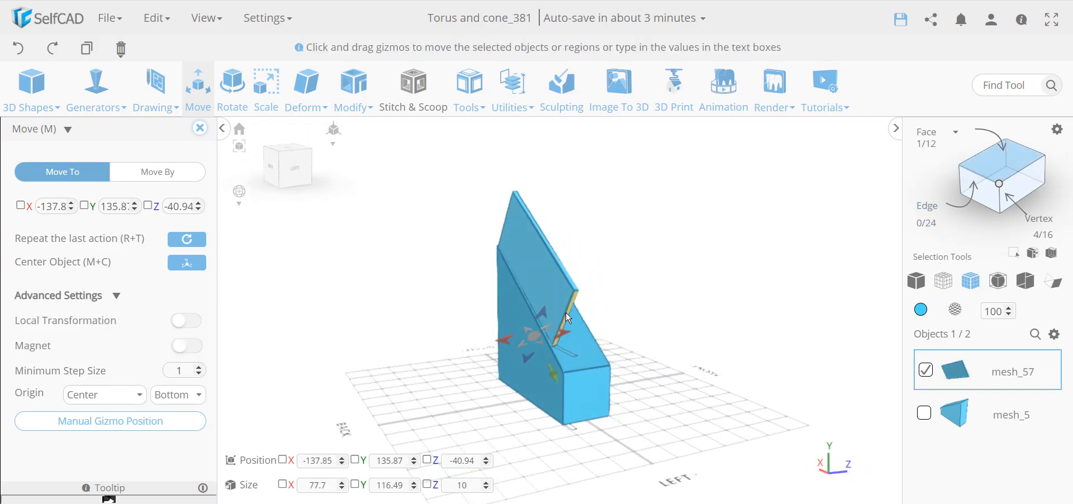
{"action": "left_click_drag", "start_coordinate": [553, 382], "coordinate": [559, 404]}
{"action": "right_click_drag", "start_coordinate": [596, 423], "coordinate": [355, 433]}
{"action": "left_click", "coordinate": [418, 396]}
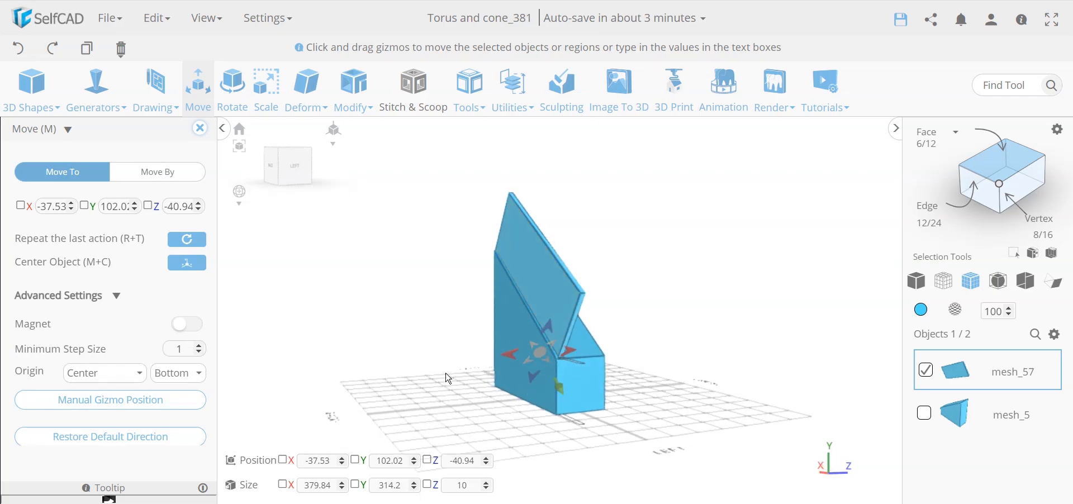
{"action": "right_click_drag", "start_coordinate": [275, 335], "coordinate": [299, 329]}
{"action": "left_click", "coordinate": [199, 127]}
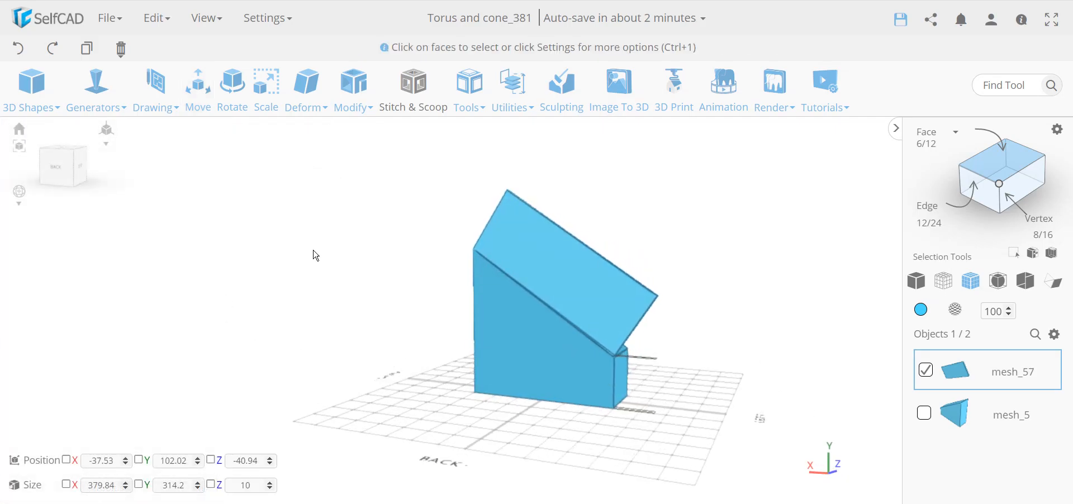
{"action": "right_click_drag", "start_coordinate": [314, 252], "coordinate": [412, 266]}
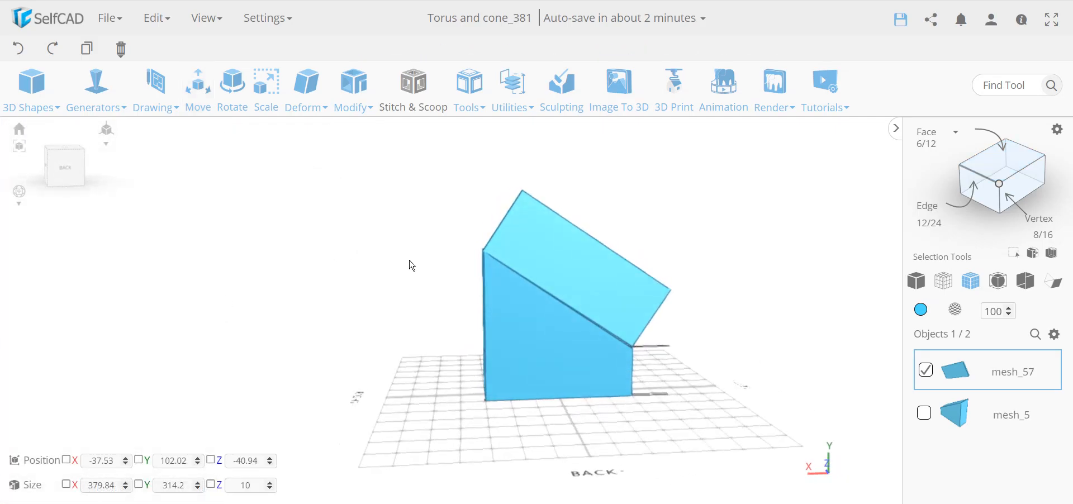
- Select only the sloped box and, in the Move tool, manually position the gizmo at its lower corner near the short end
{"action": "left_click", "coordinate": [705, 420]}
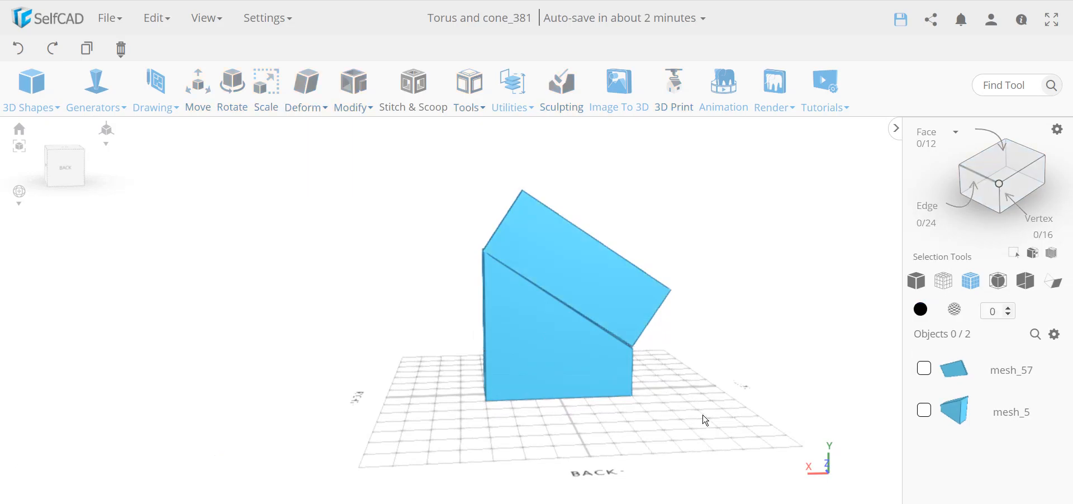
{"action": "left_click", "coordinate": [574, 385]}
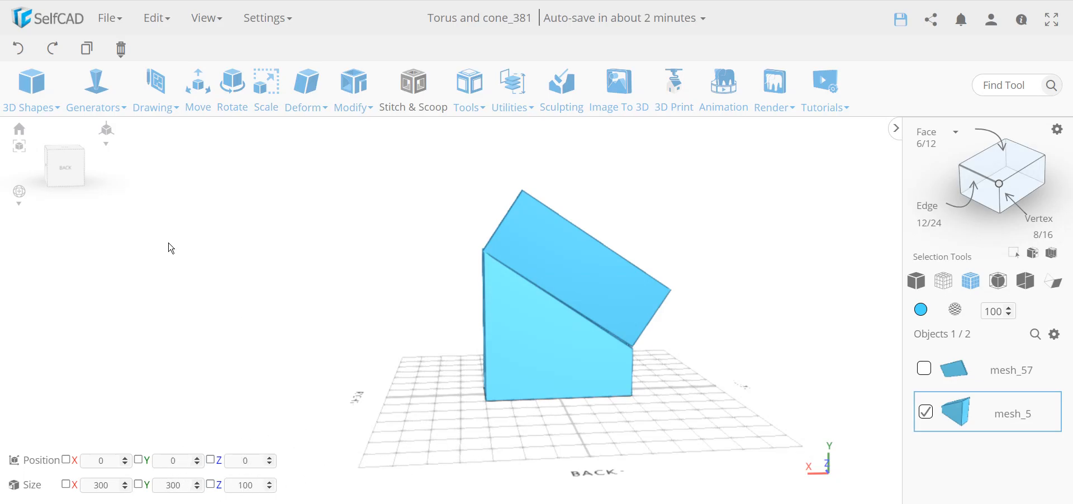
{"action": "left_click_drag", "start_coordinate": [581, 417], "coordinate": [565, 416]}
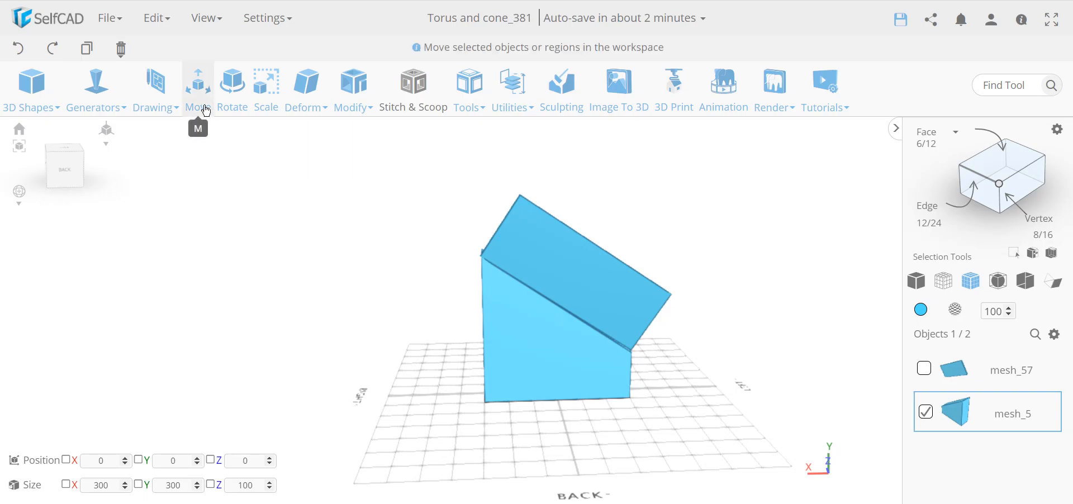
{"action": "left_click", "coordinate": [198, 89]}
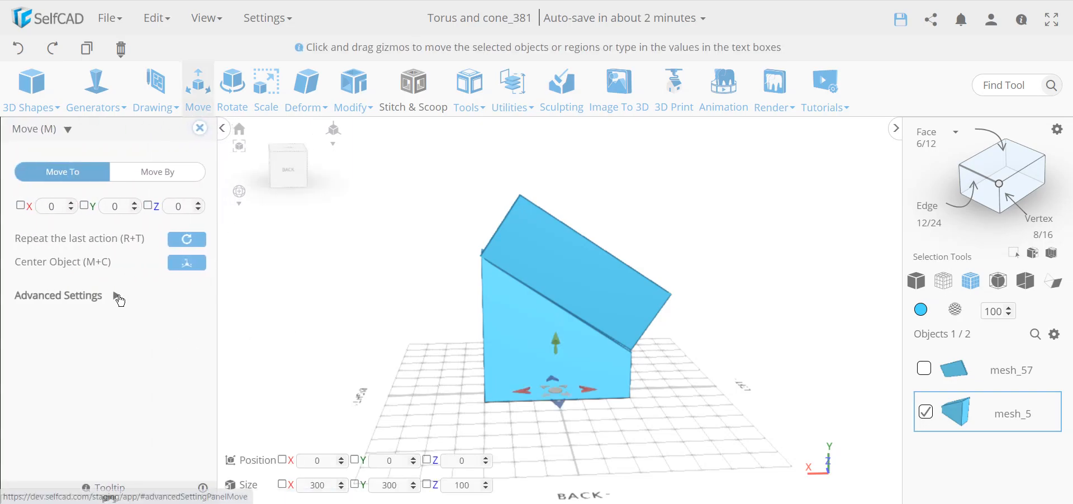
{"action": "left_click", "coordinate": [118, 296]}
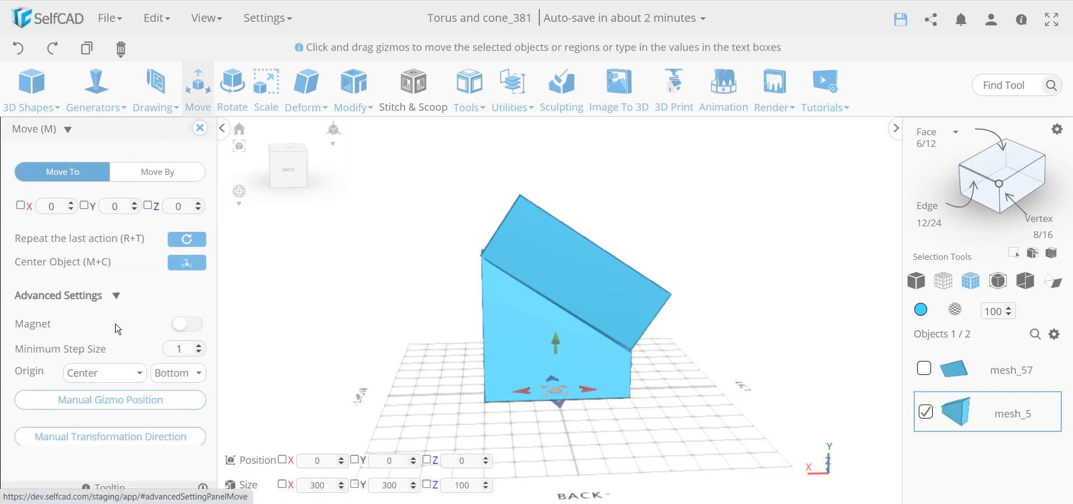
{"action": "left_click", "coordinate": [162, 406]}
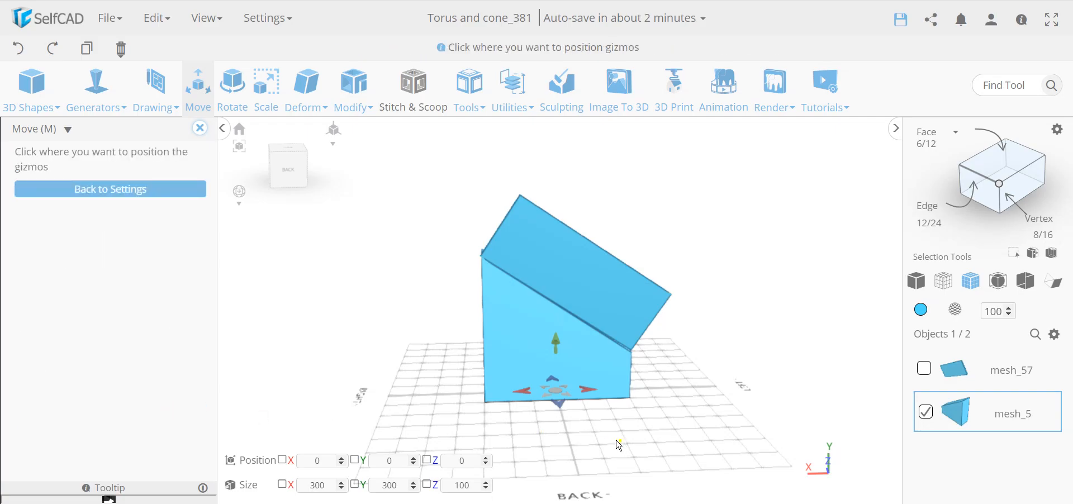
{"action": "left_click", "coordinate": [632, 400]}
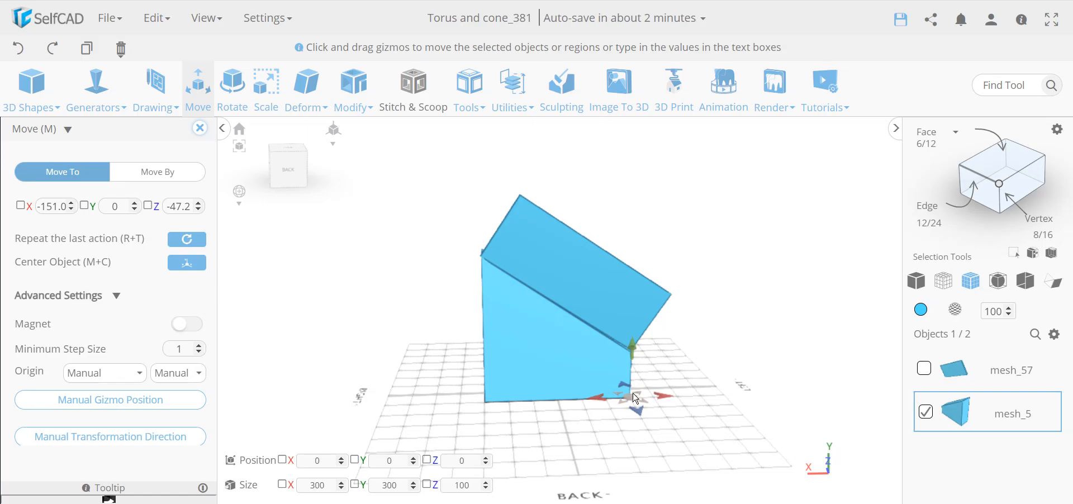
- Set the move origin of the sloped box to Back Left and Bottom
{"action": "left_click", "coordinate": [112, 373]}
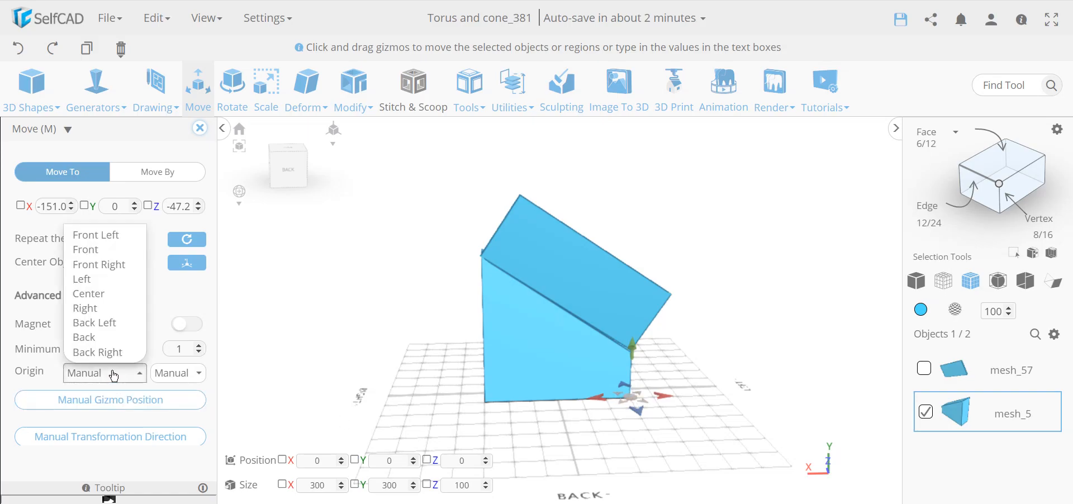
{"action": "left_click", "coordinate": [115, 322]}
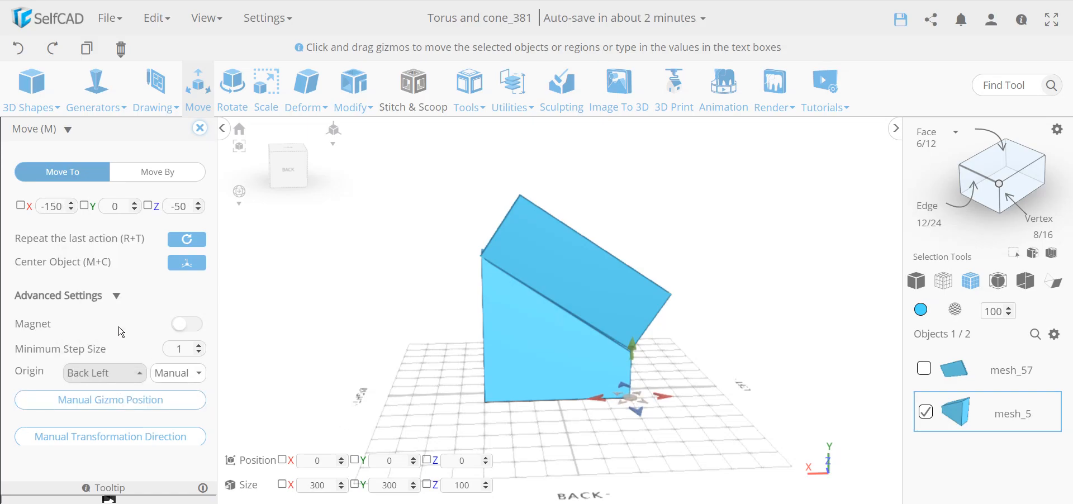
{"action": "left_click", "coordinate": [192, 378]}
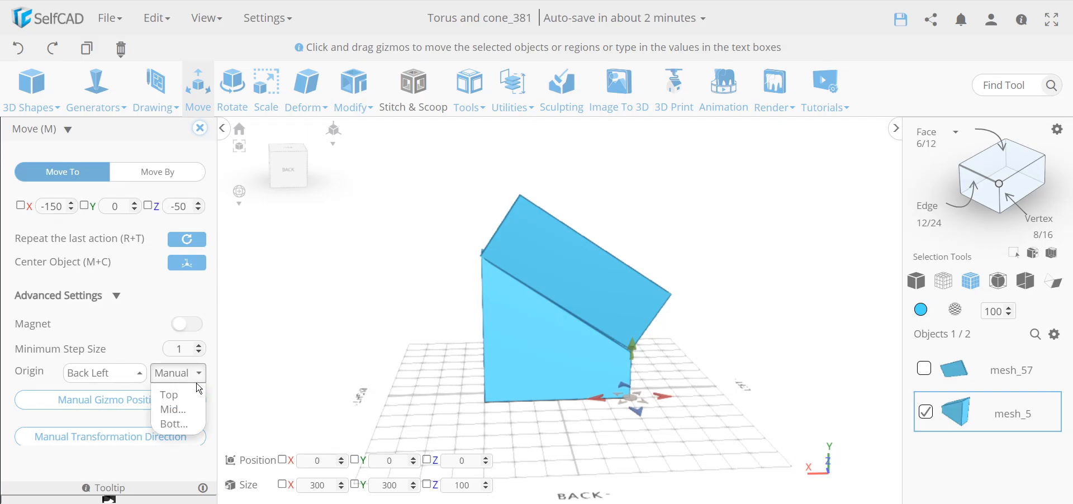
{"action": "left_click", "coordinate": [186, 424]}
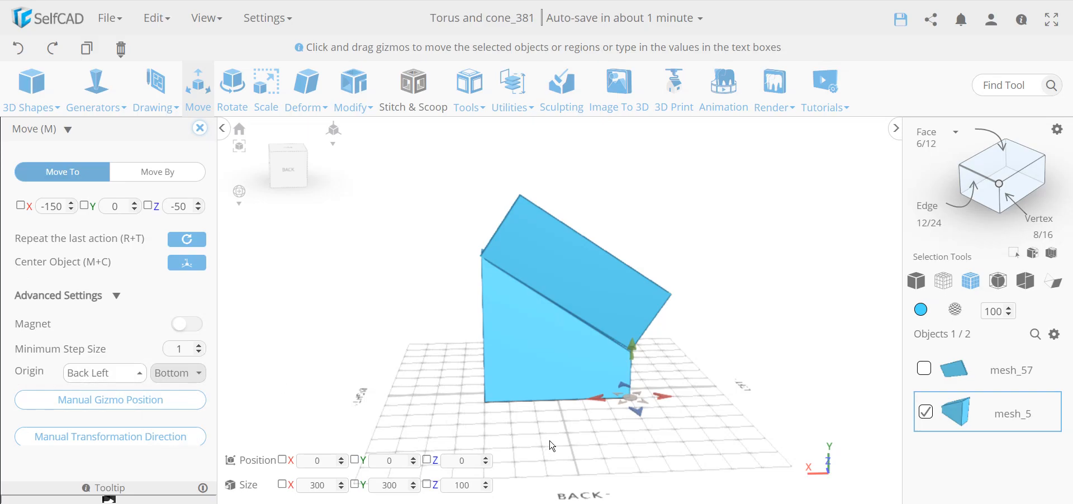
- Examine the gizmo at the back-left bottom corner of the sloped box from several angles
{"action": "left_click_drag", "start_coordinate": [550, 445], "coordinate": [589, 463]}
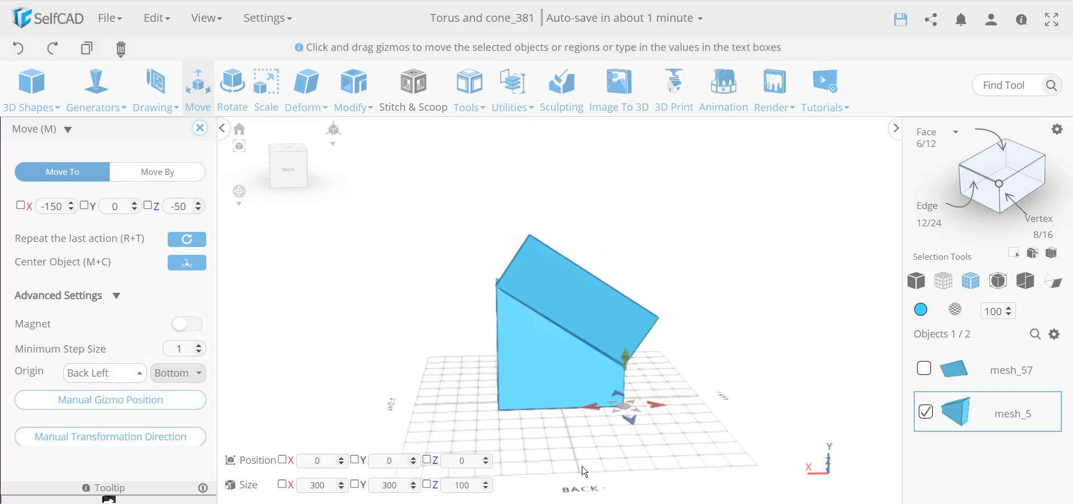
{"action": "left_click_drag", "start_coordinate": [593, 436], "coordinate": [569, 452]}
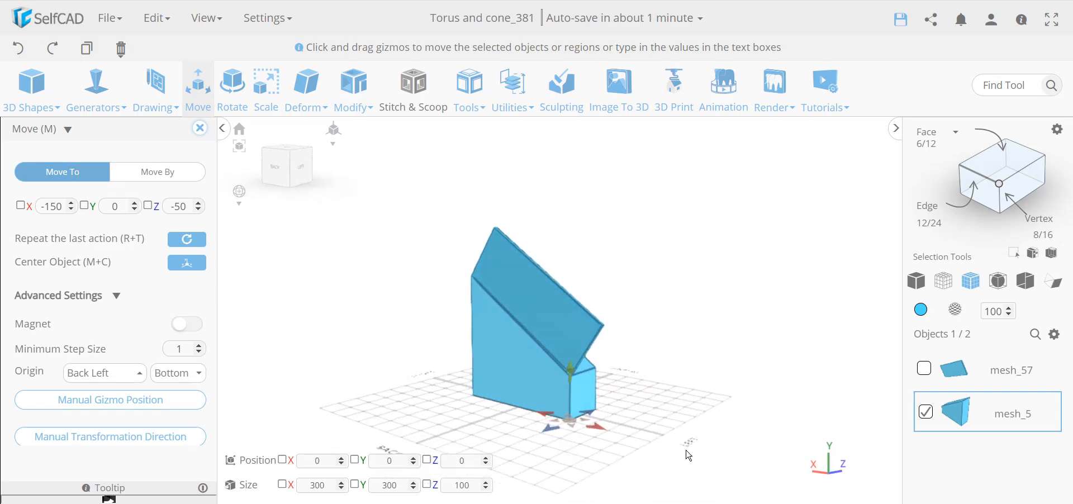
{"action": "scroll", "coordinate": [551, 444], "scroll_direction": "up", "scroll_amount": 5}
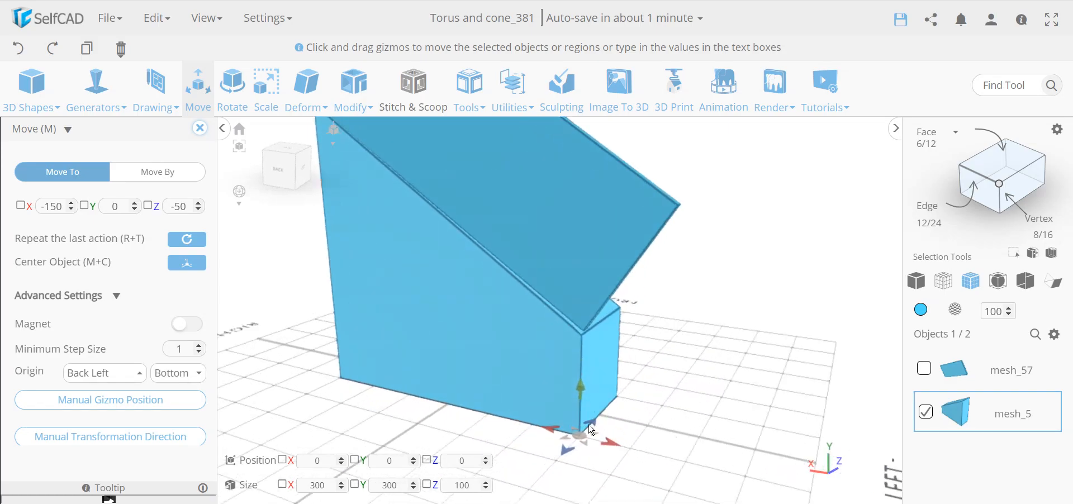
{"action": "scroll", "coordinate": [632, 466], "scroll_direction": "down", "scroll_amount": 5}
{"action": "left_click_drag", "start_coordinate": [634, 475], "coordinate": [608, 472]}
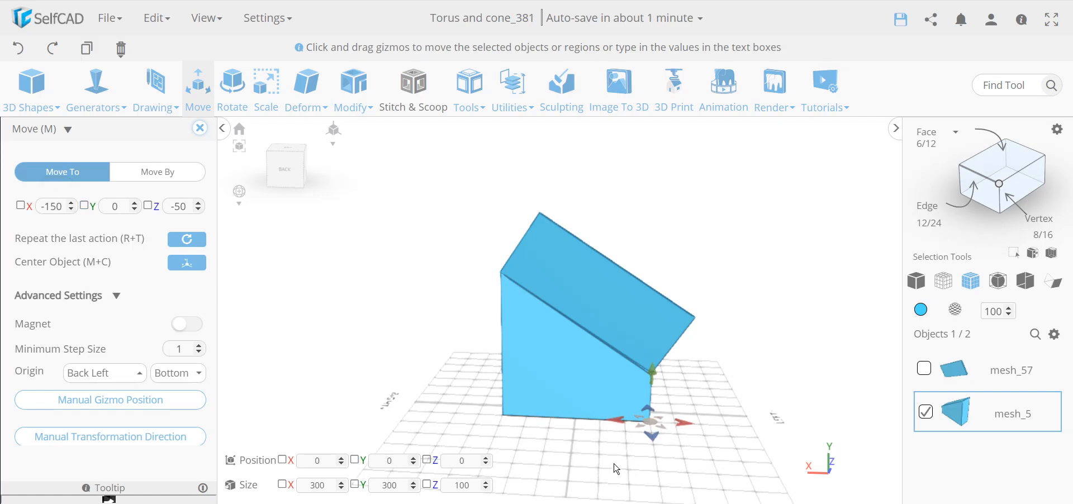
{"action": "right_click_drag", "start_coordinate": [707, 399], "coordinate": [532, 432]}
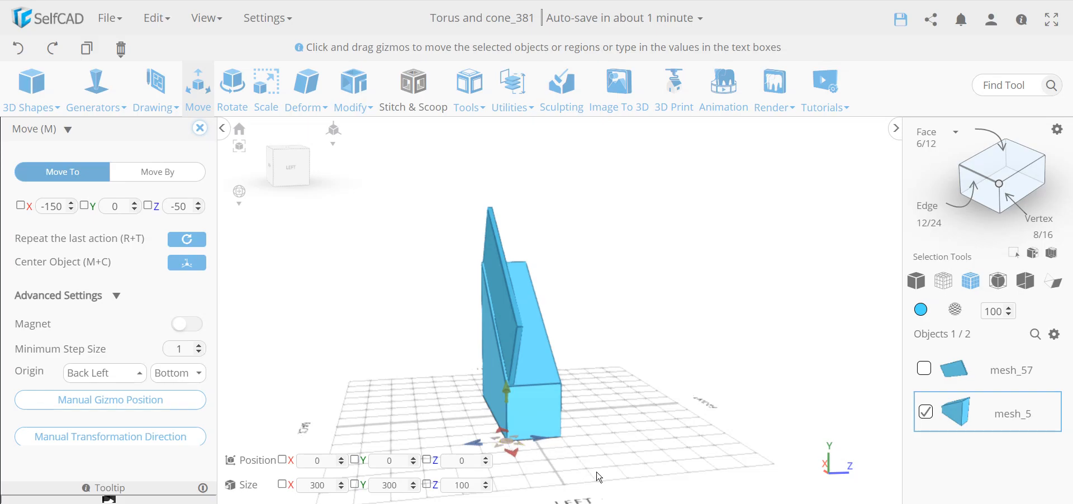
{"action": "scroll", "coordinate": [603, 466], "scroll_direction": "down", "scroll_amount": 2}
{"action": "scroll", "coordinate": [625, 444], "scroll_direction": "down", "scroll_amount": 1}
{"action": "right_click_drag", "start_coordinate": [601, 433], "coordinate": [809, 441]}
{"action": "right_click_drag", "start_coordinate": [577, 470], "coordinate": [576, 395]}
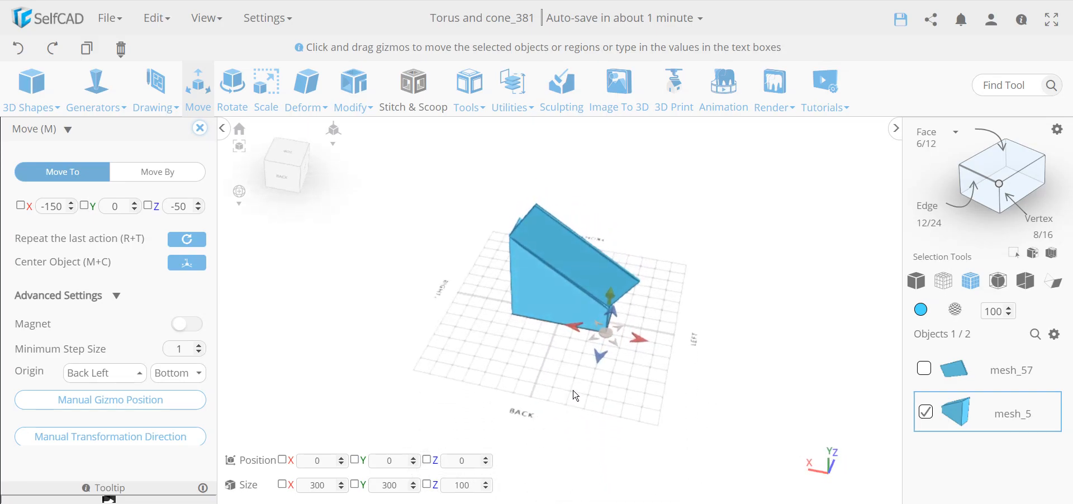
{"action": "scroll", "coordinate": [575, 395], "scroll_direction": "up", "scroll_amount": 5}
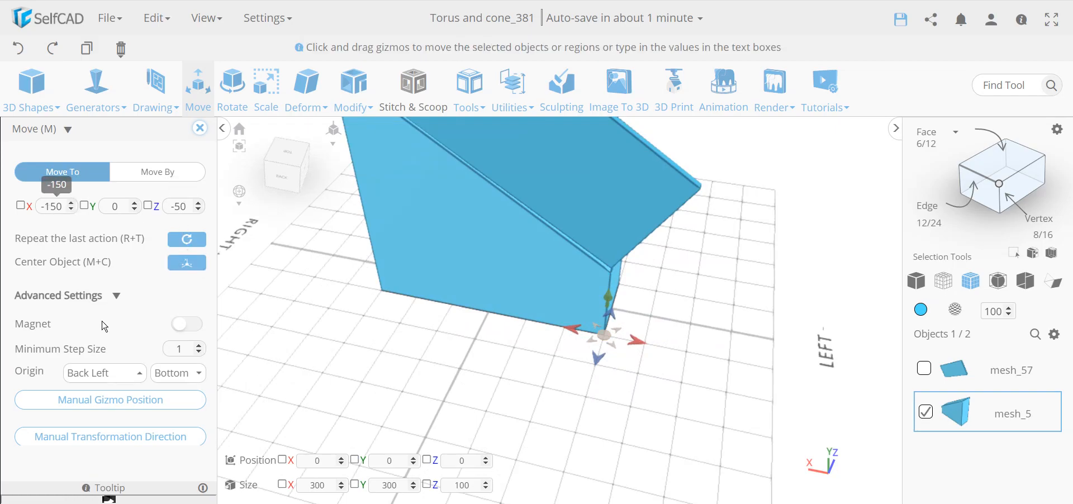
- Change the move origin of the sloped box to Front Right, keeping it at the Bottom
{"action": "left_click", "coordinate": [129, 374]}
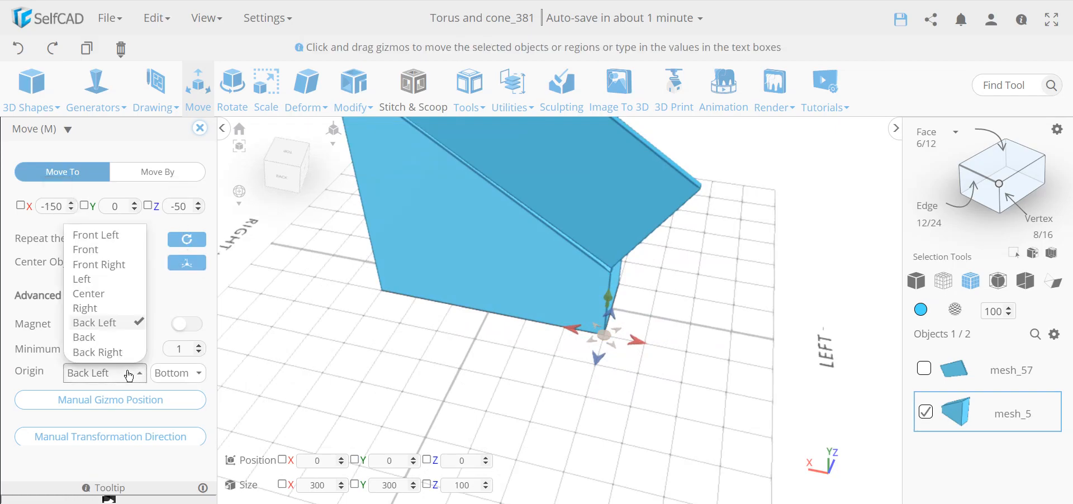
{"action": "left_click", "coordinate": [111, 264]}
{"action": "left_click_drag", "start_coordinate": [368, 334], "coordinate": [749, 338]}
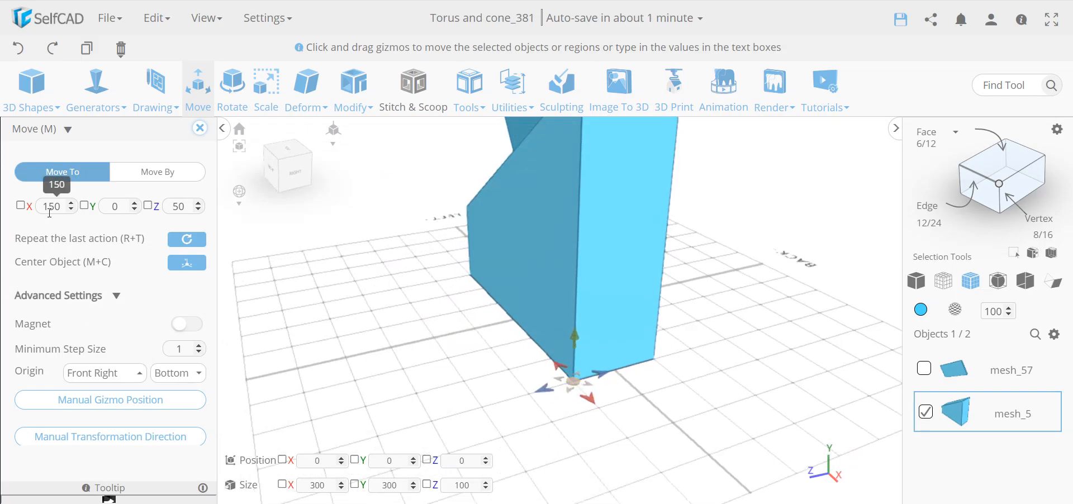
{"action": "left_click_drag", "start_coordinate": [447, 377], "coordinate": [552, 351]}
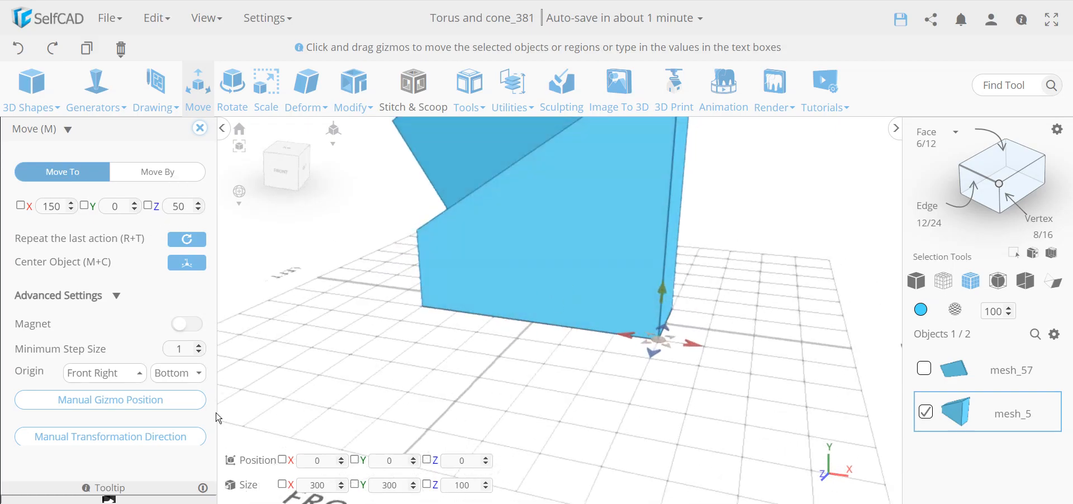
{"action": "left_click_drag", "start_coordinate": [404, 373], "coordinate": [803, 351]}
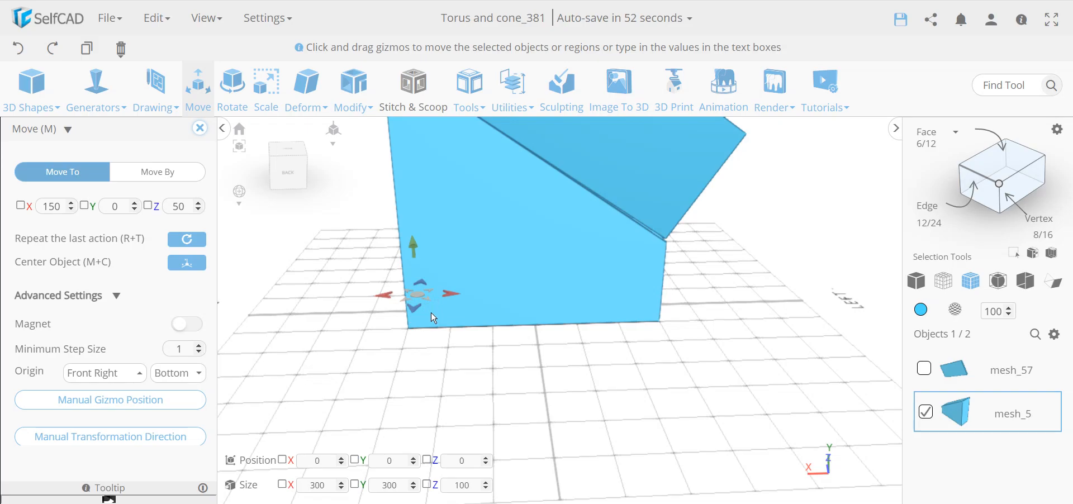
{"action": "mouse_move", "coordinate": [547, 361]}
{"action": "left_mouse_down"}
{"action": "mouse_move", "coordinate": [579, 324]}
{"action": "mouse_move", "coordinate": [563, 324]}
{"action": "mouse_move", "coordinate": [567, 356]}
{"action": "left_mouse_up"}
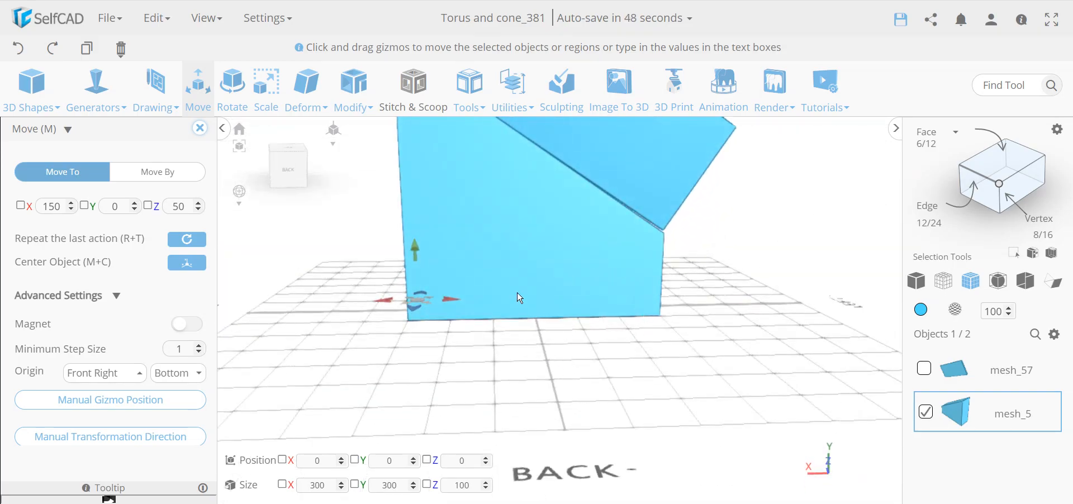
{"action": "left_click_drag", "start_coordinate": [657, 371], "coordinate": [525, 300]}
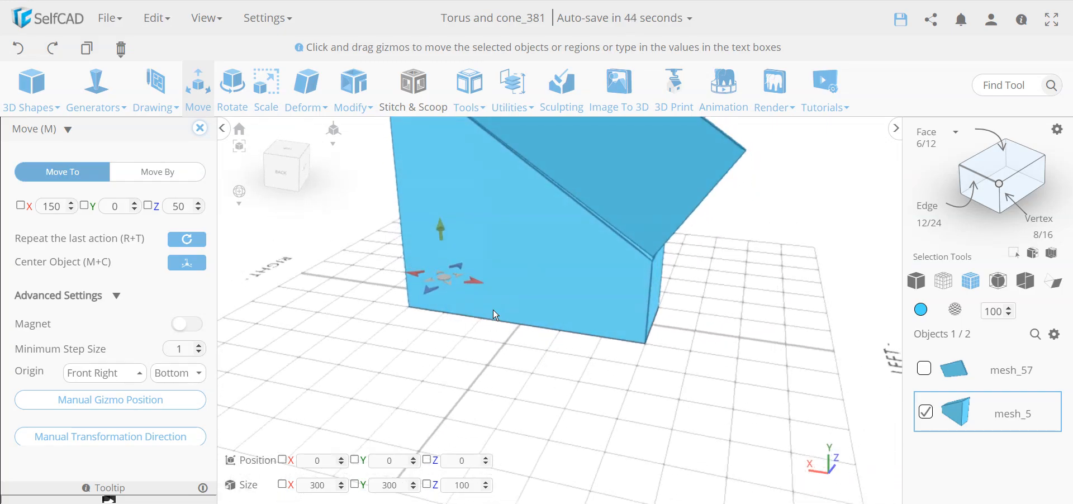
{"action": "mouse_move", "coordinate": [506, 371]}
{"action": "left_mouse_down"}
{"action": "mouse_move", "coordinate": [476, 356]}
{"action": "mouse_move", "coordinate": [535, 367]}
{"action": "mouse_move", "coordinate": [352, 376]}
{"action": "mouse_move", "coordinate": [500, 363]}
{"action": "left_mouse_up"}
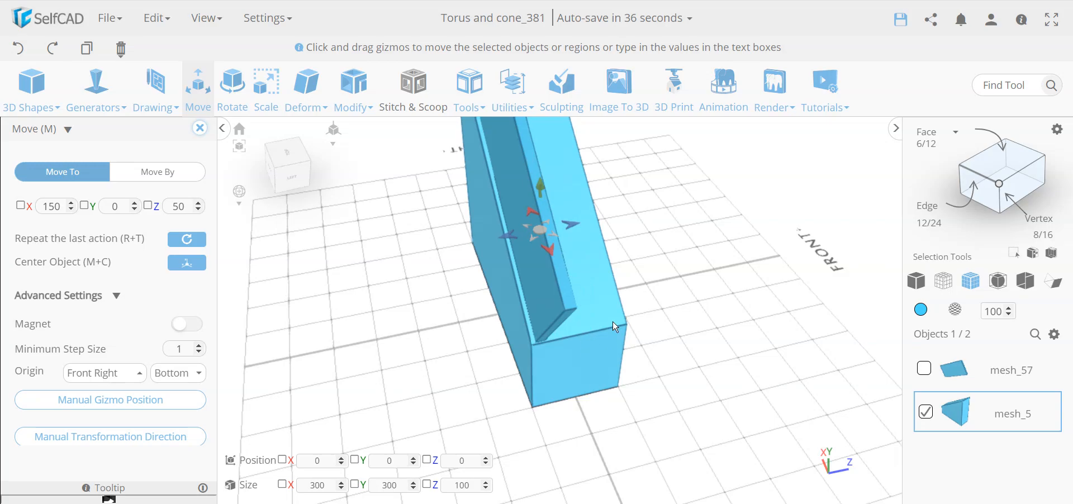
{"action": "left_click_drag", "start_coordinate": [453, 302], "coordinate": [612, 282]}
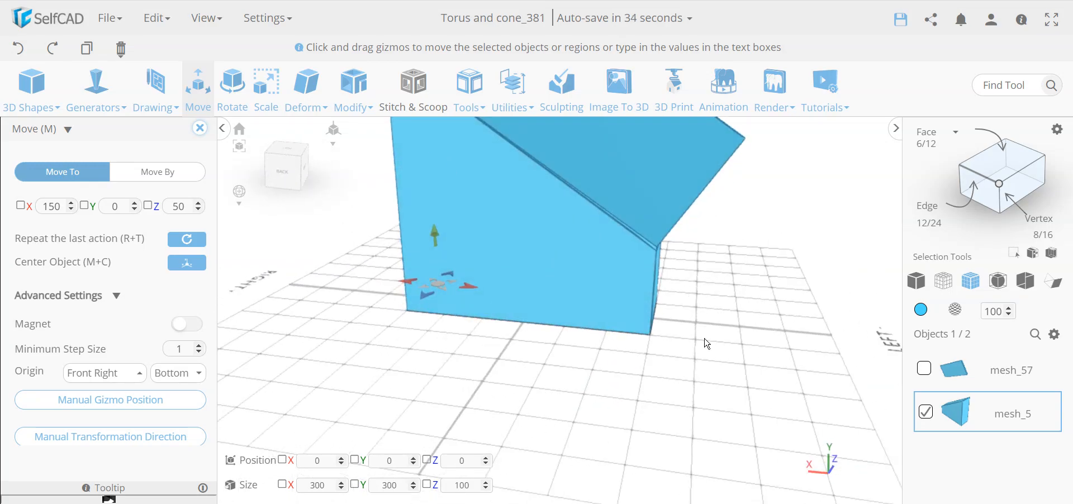
- Switch from the Move tool to the Rotate tool and try turning the sloped box about its vertical axis around the centre gizmo
{"action": "left_click_drag", "start_coordinate": [735, 357], "coordinate": [537, 333]}
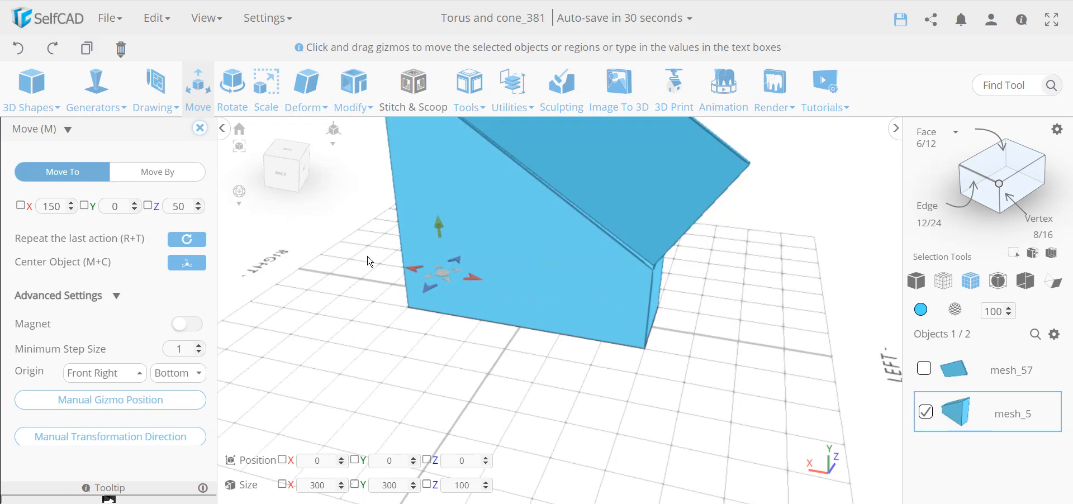
{"action": "left_click", "coordinate": [200, 128]}
{"action": "left_click_drag", "start_coordinate": [698, 353], "coordinate": [563, 376]}
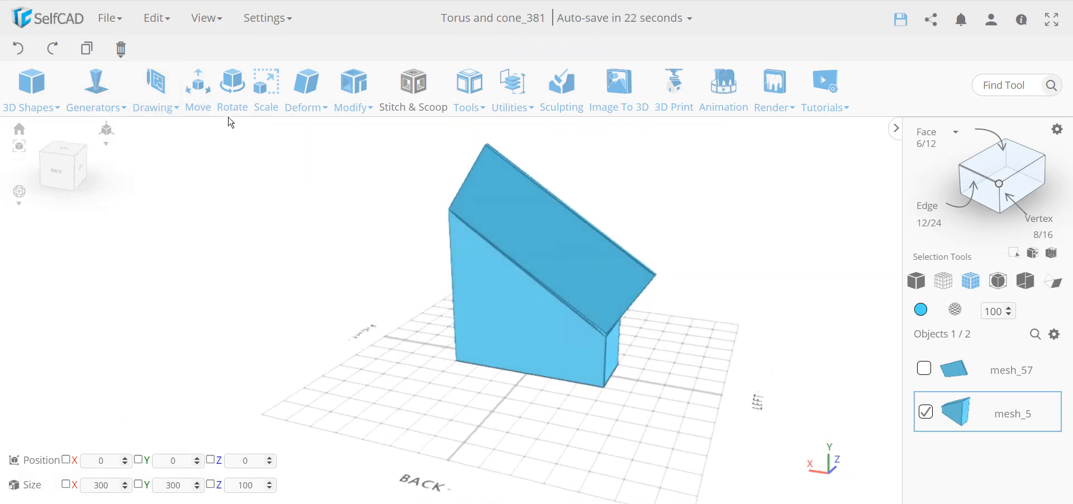
{"action": "left_click", "coordinate": [232, 86]}
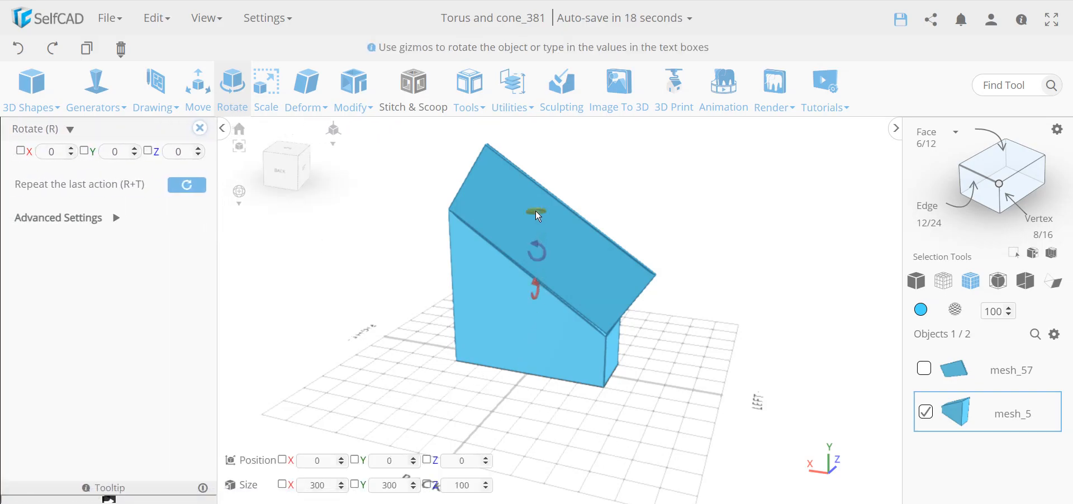
{"action": "right_click_drag", "start_coordinate": [505, 381], "coordinate": [599, 385]}
{"action": "left_click_drag", "start_coordinate": [547, 209], "coordinate": [484, 224]}
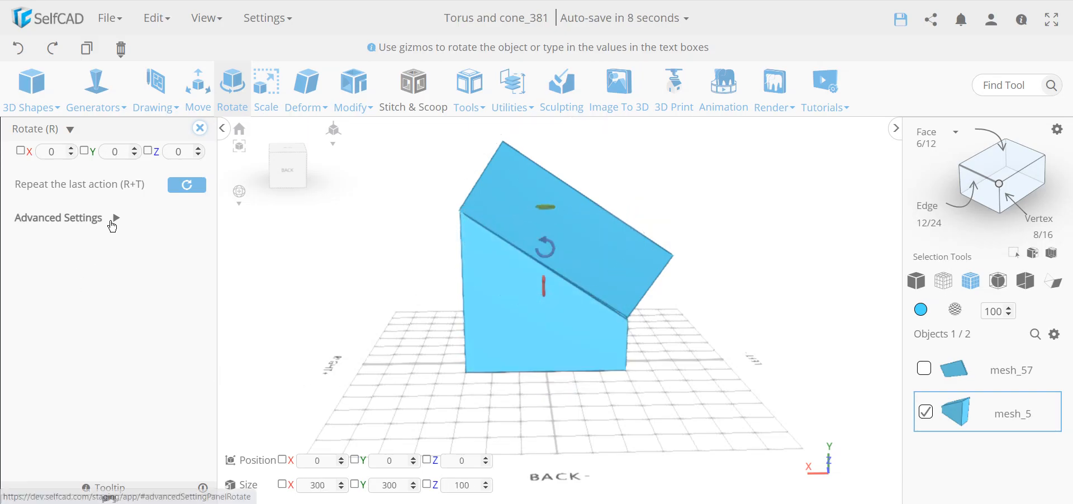
- Manually position the rotation gizmo on the sloped box's short end edge and rotate the box slightly about its vertical axis
{"action": "left_click", "coordinate": [113, 221]}
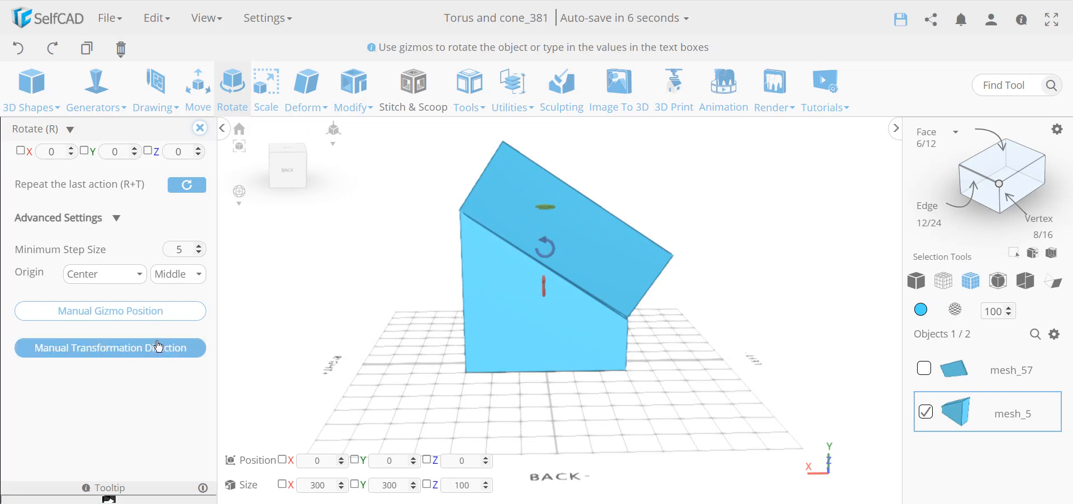
{"action": "left_click", "coordinate": [143, 322]}
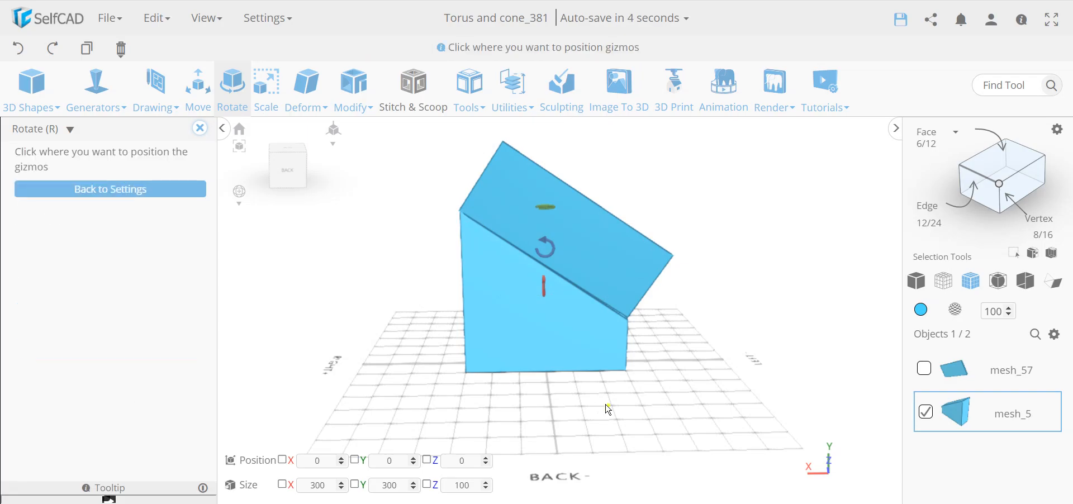
{"action": "left_click", "coordinate": [627, 349]}
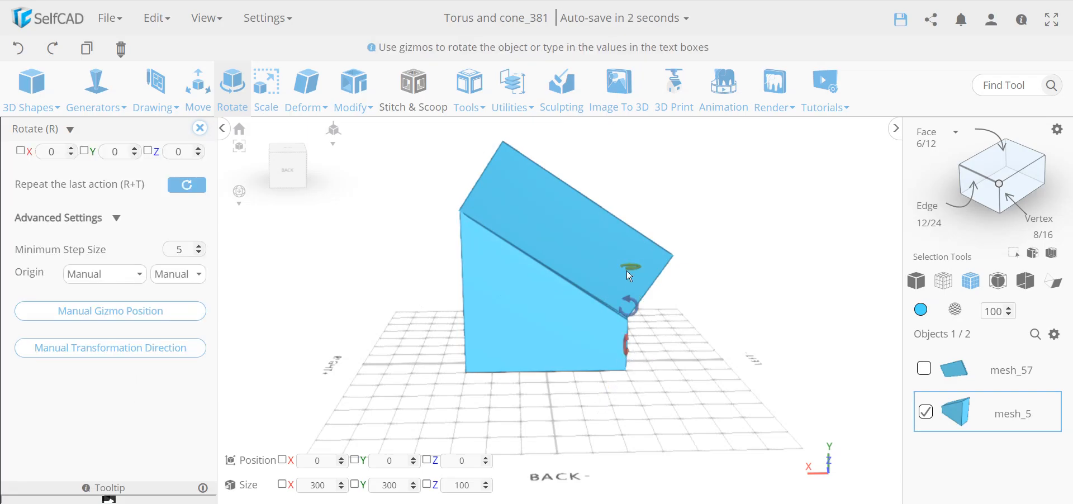
{"action": "left_click_drag", "start_coordinate": [629, 267], "coordinate": [494, 295]}
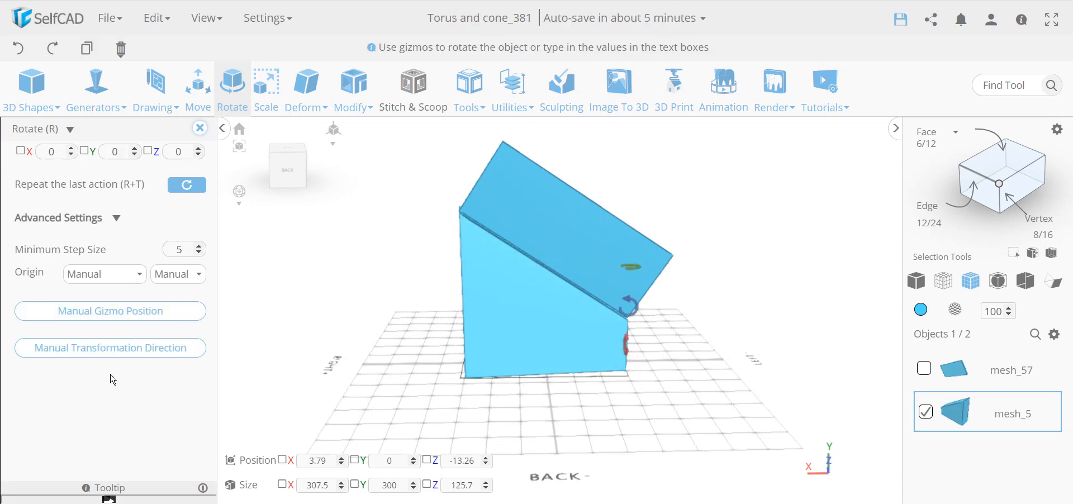
- Define a manual transformation direction along the box's sloped edge, rotate the box slightly with the realigned green gizmo, and close the Rotate tool
{"action": "left_click", "coordinate": [157, 348]}
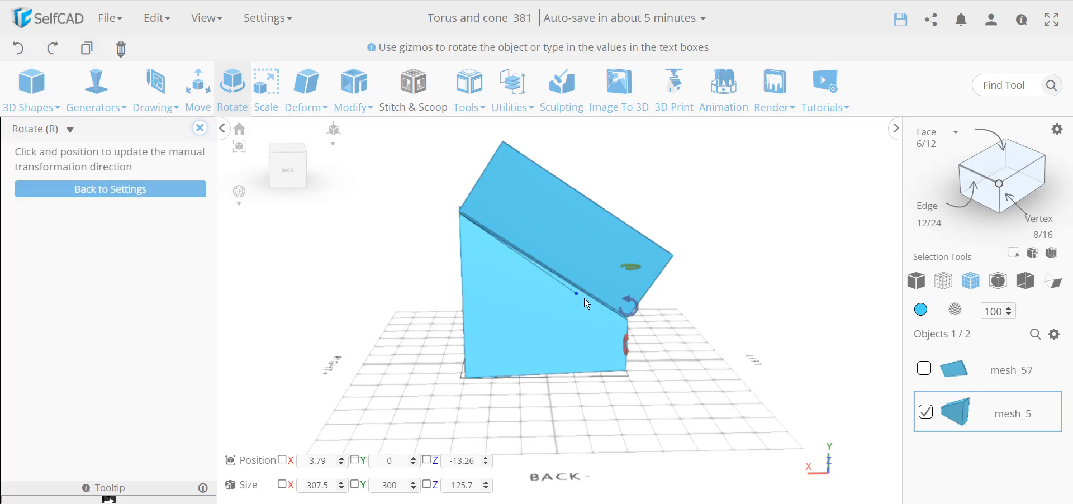
{"action": "left_click", "coordinate": [625, 334]}
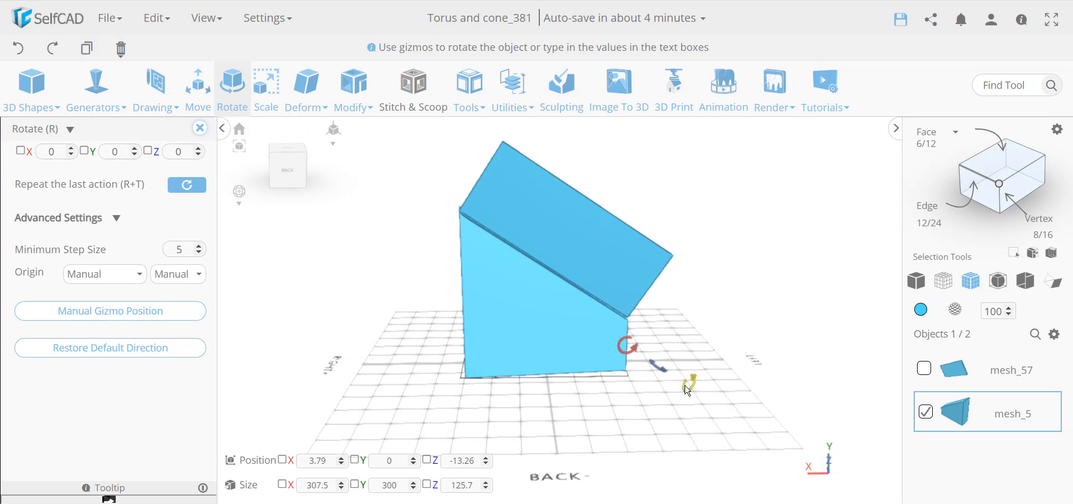
{"action": "left_click_drag", "start_coordinate": [612, 412], "coordinate": [493, 404]}
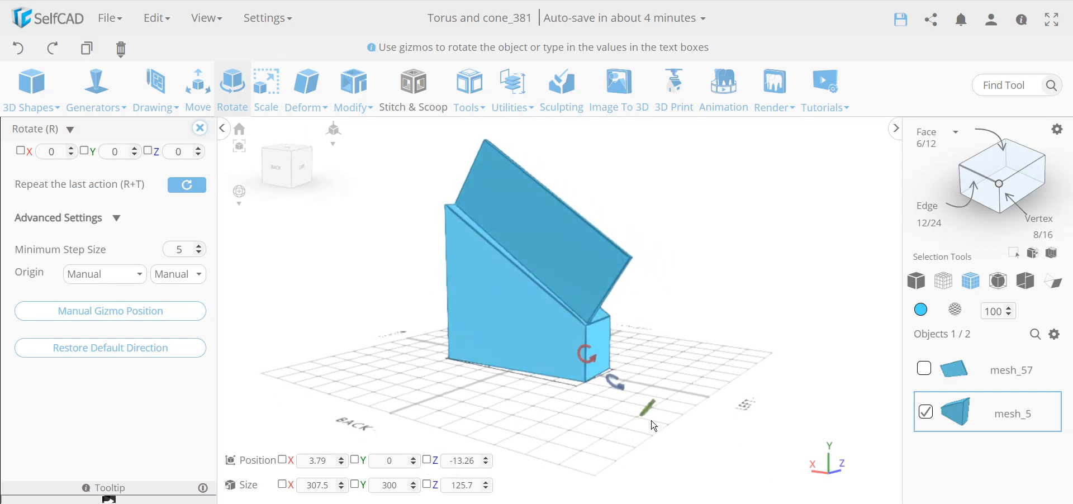
{"action": "left_click_drag", "start_coordinate": [646, 407], "coordinate": [582, 404]}
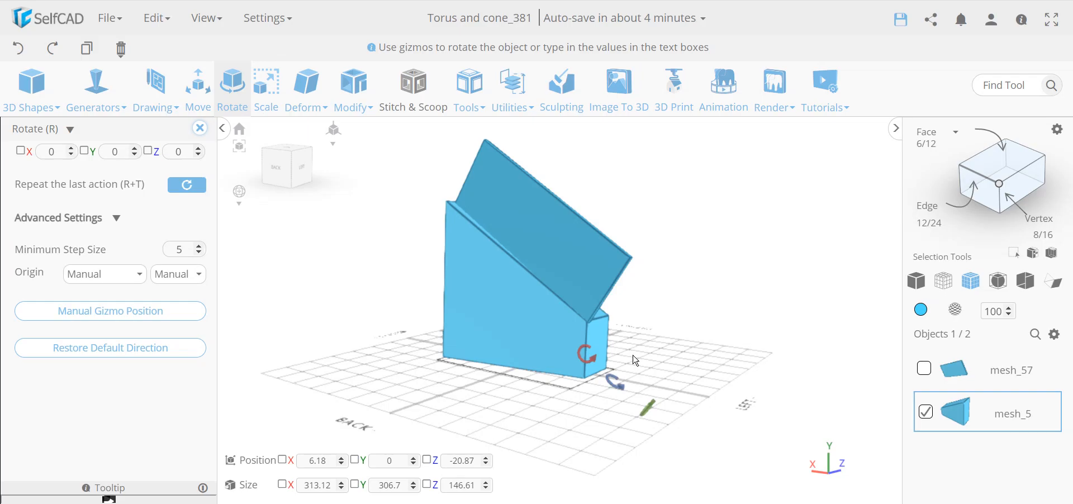
{"action": "left_click", "coordinate": [200, 128]}
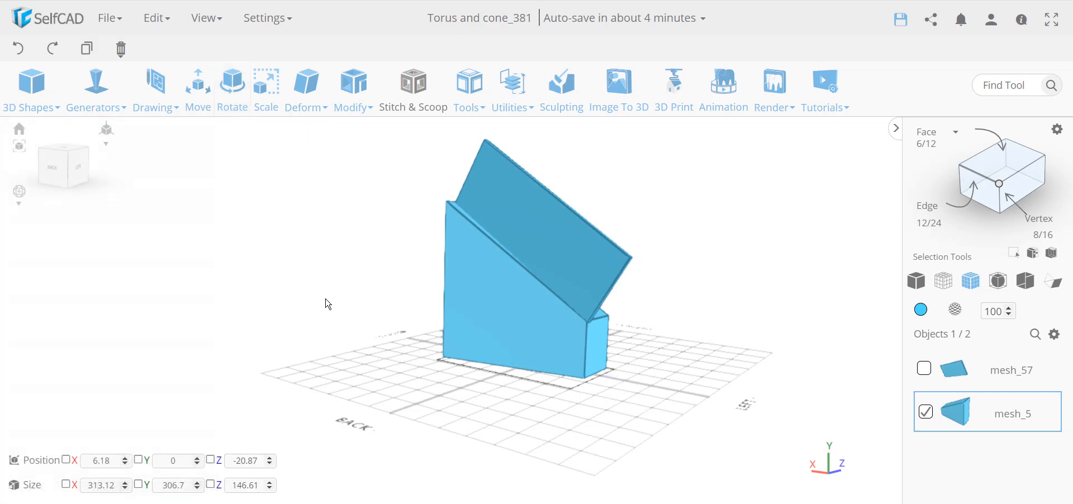
- Clear the object selection and reselect only the sloped box
{"action": "left_click", "coordinate": [924, 370]}
{"action": "left_click", "coordinate": [459, 399]}
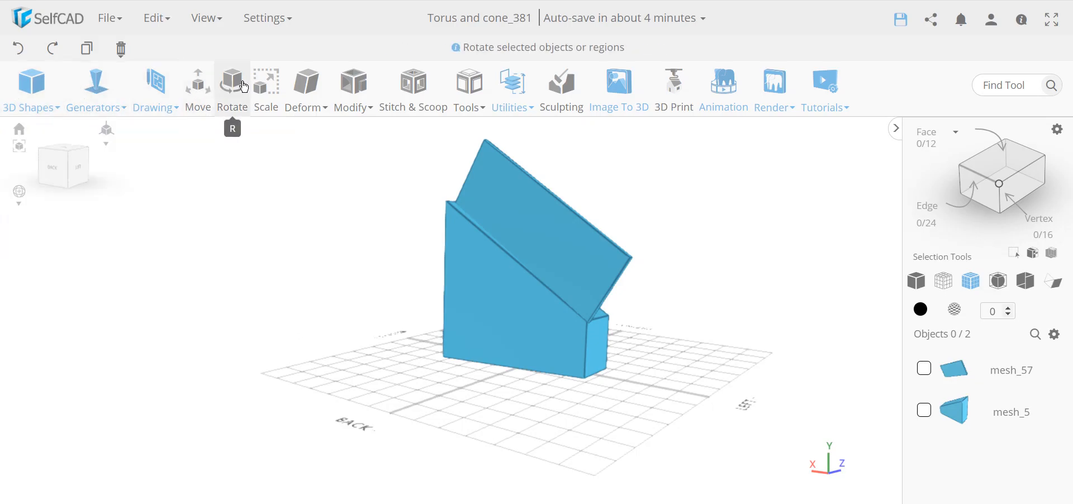
{"action": "left_click", "coordinate": [576, 350]}
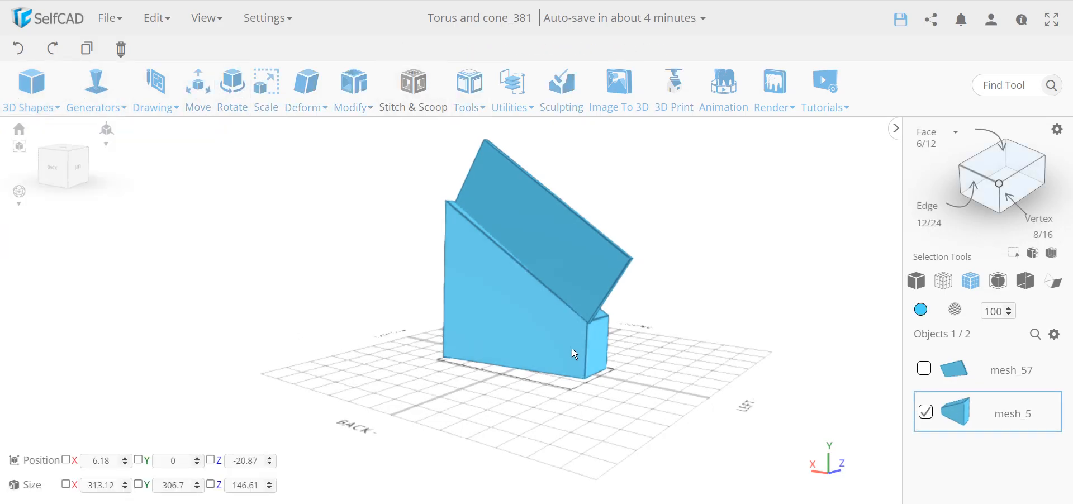
{"action": "mouse_move", "coordinate": [520, 104]}
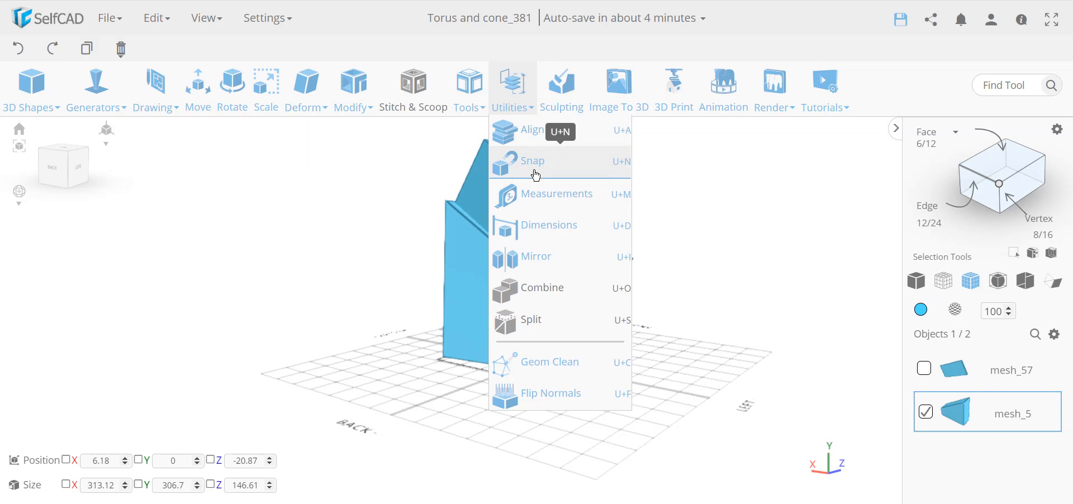
{"action": "left_click", "coordinate": [535, 175]}
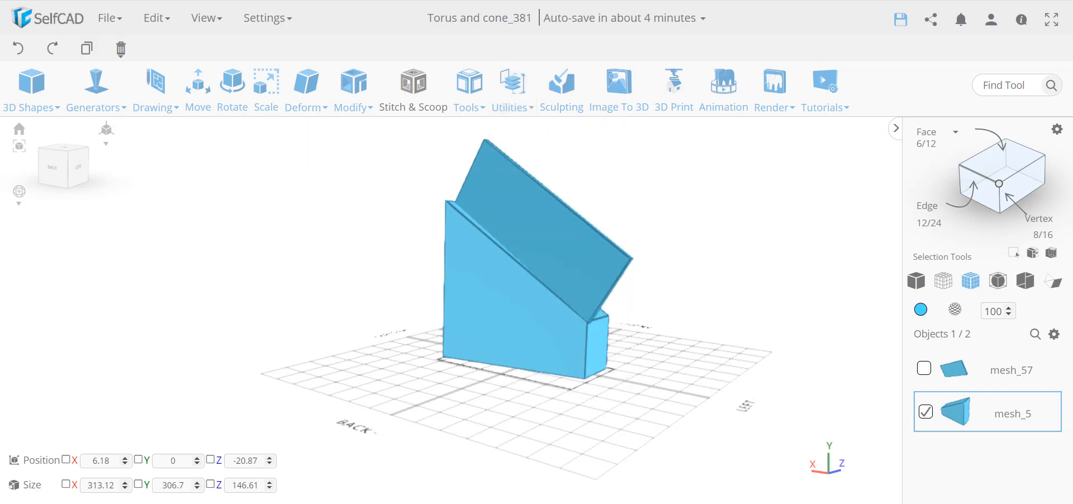
{"action": "left_click_drag", "start_coordinate": [467, 178], "coordinate": [550, 239]}
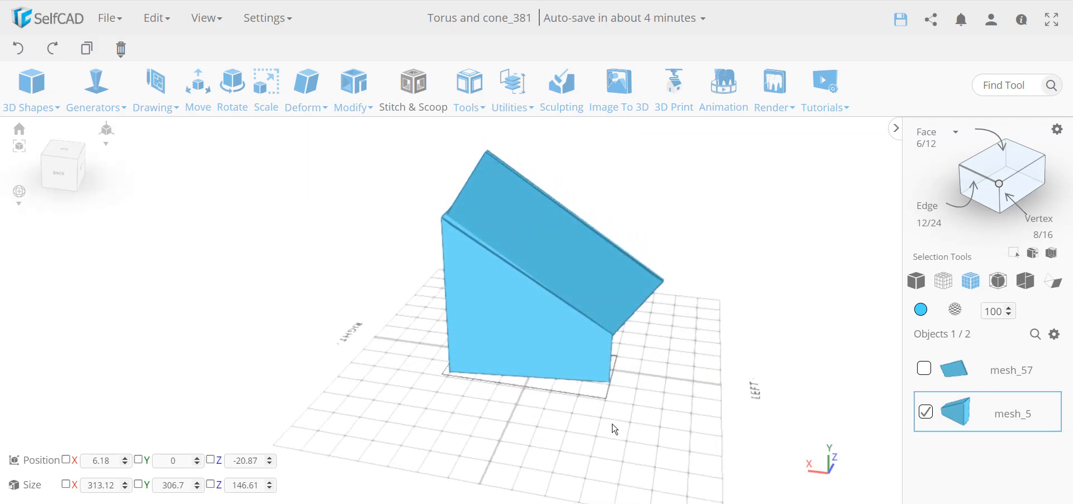
{"action": "left_click", "coordinate": [513, 89]}
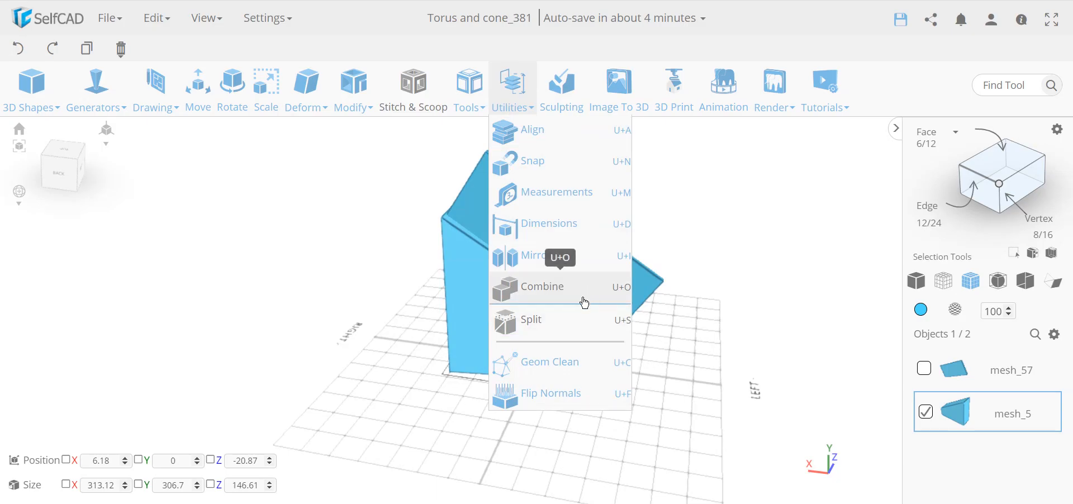
{"action": "left_click", "coordinate": [471, 90]}
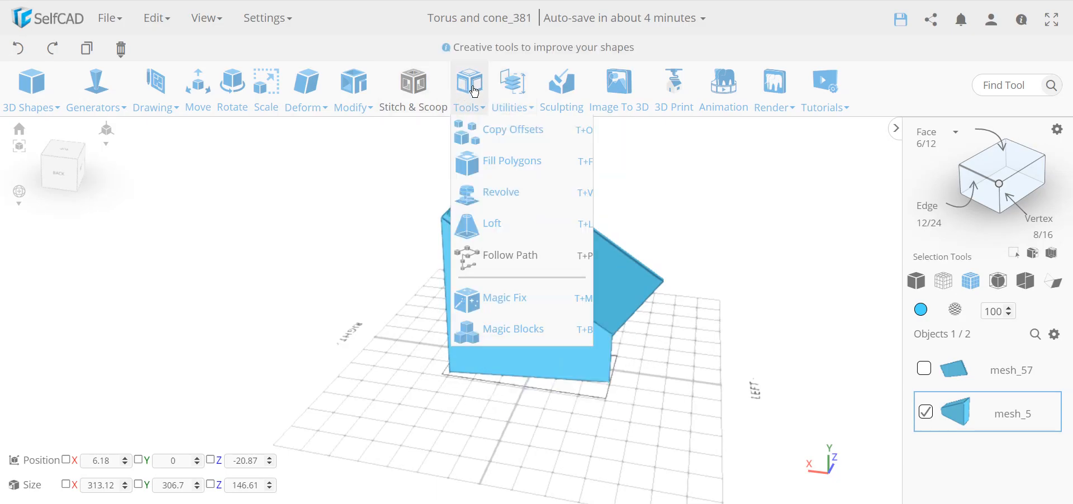